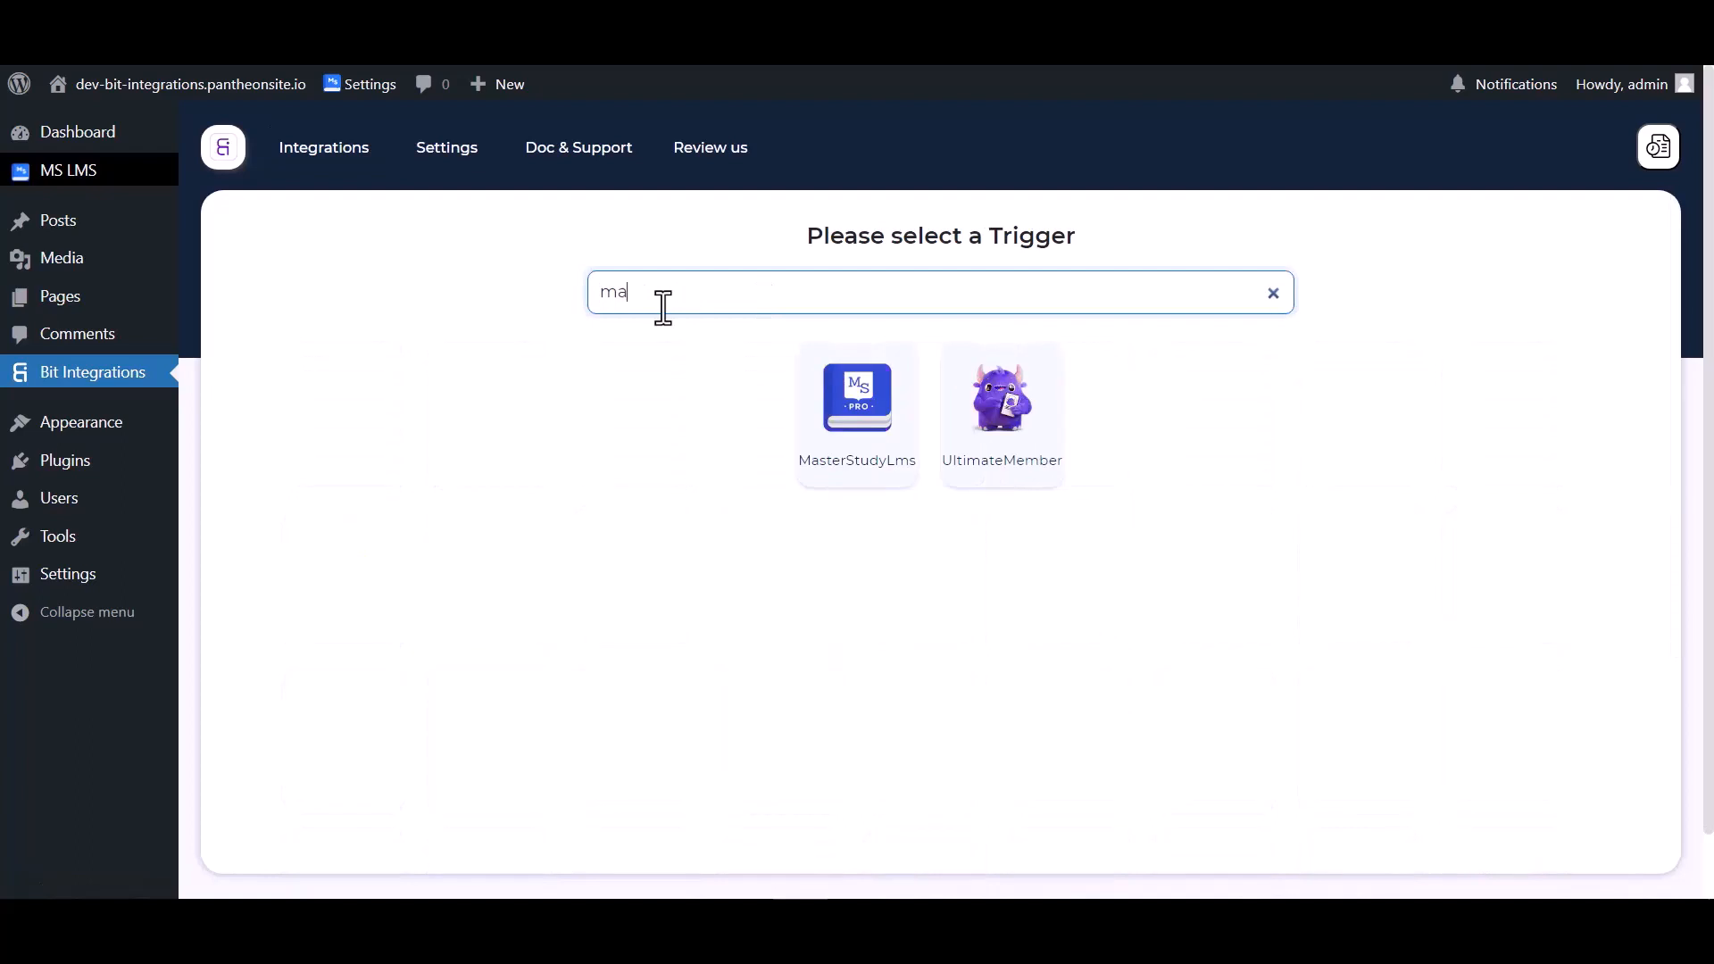
- Set the trigger to MasterStudyLms with the task User Enrolled in a Course, select a course and continue to the action selection
click(858, 453)
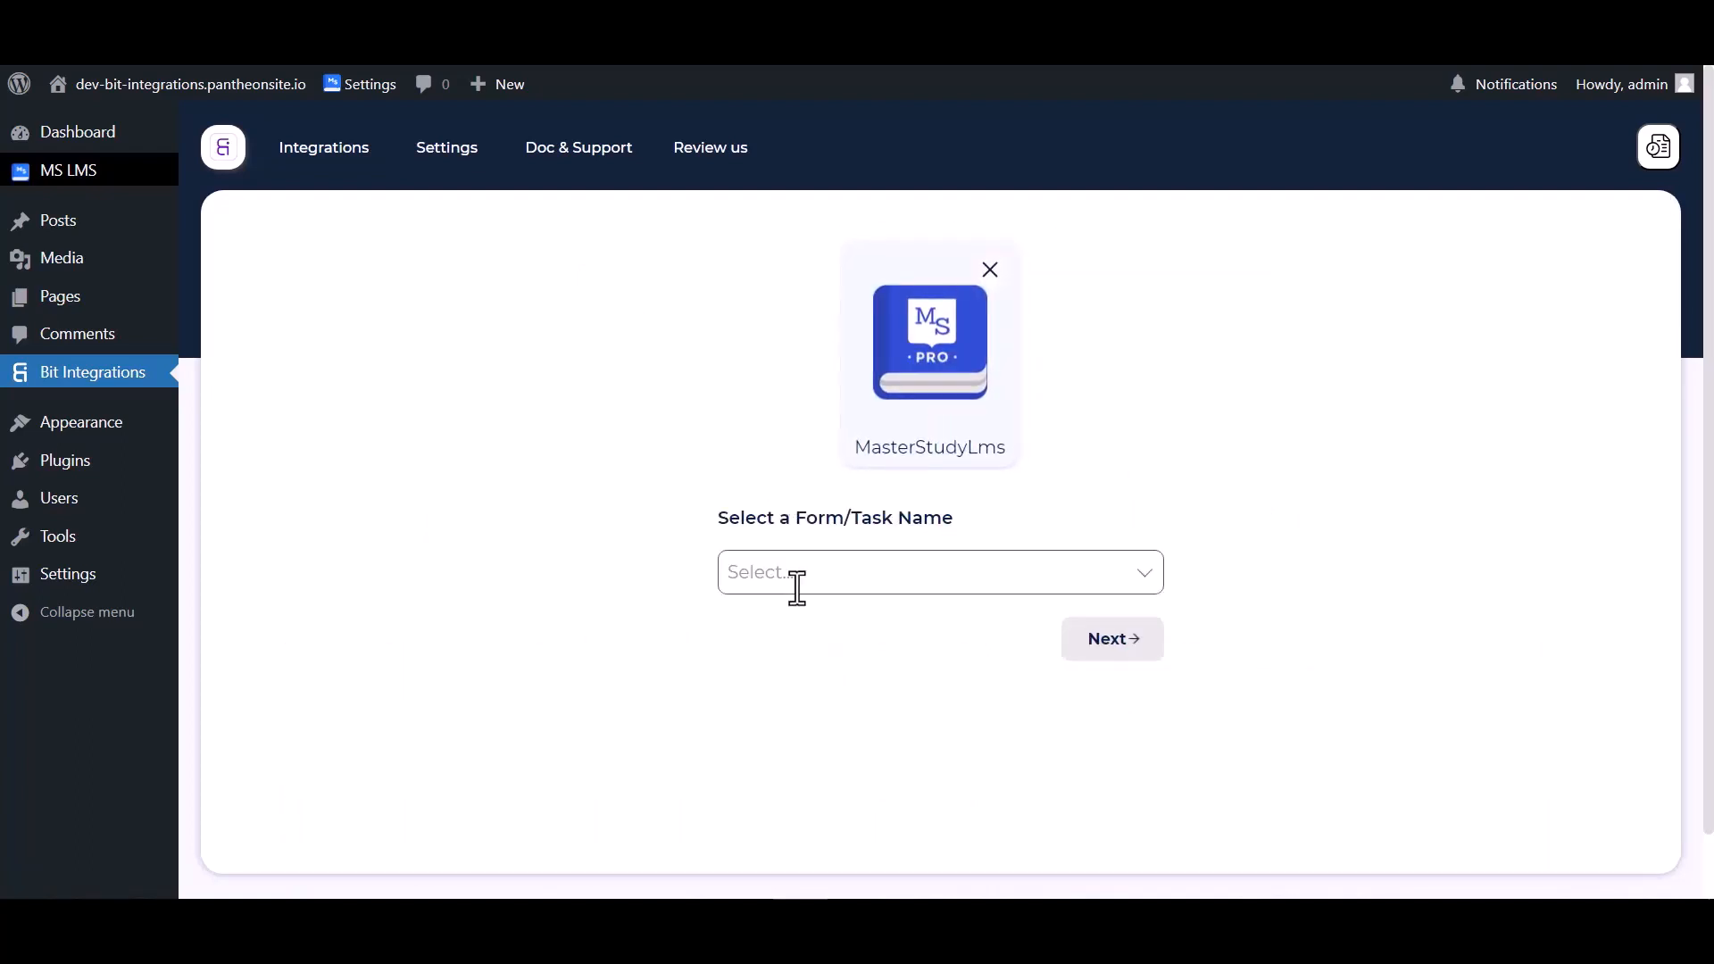
click(793, 585)
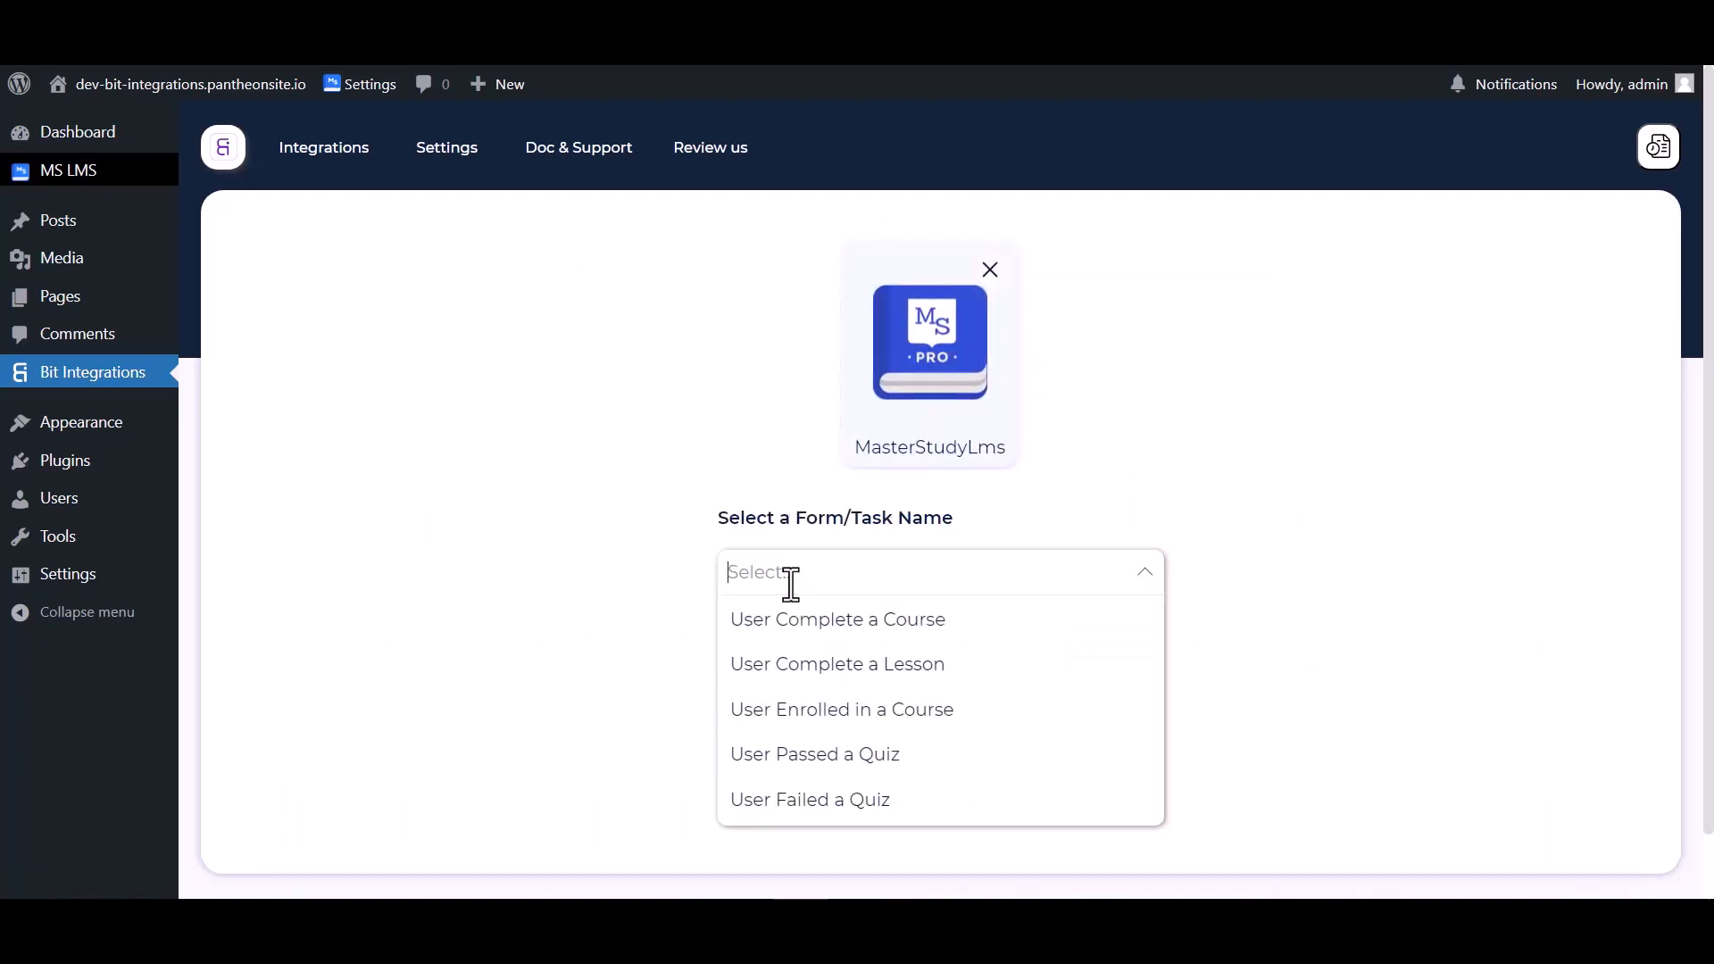
click(801, 714)
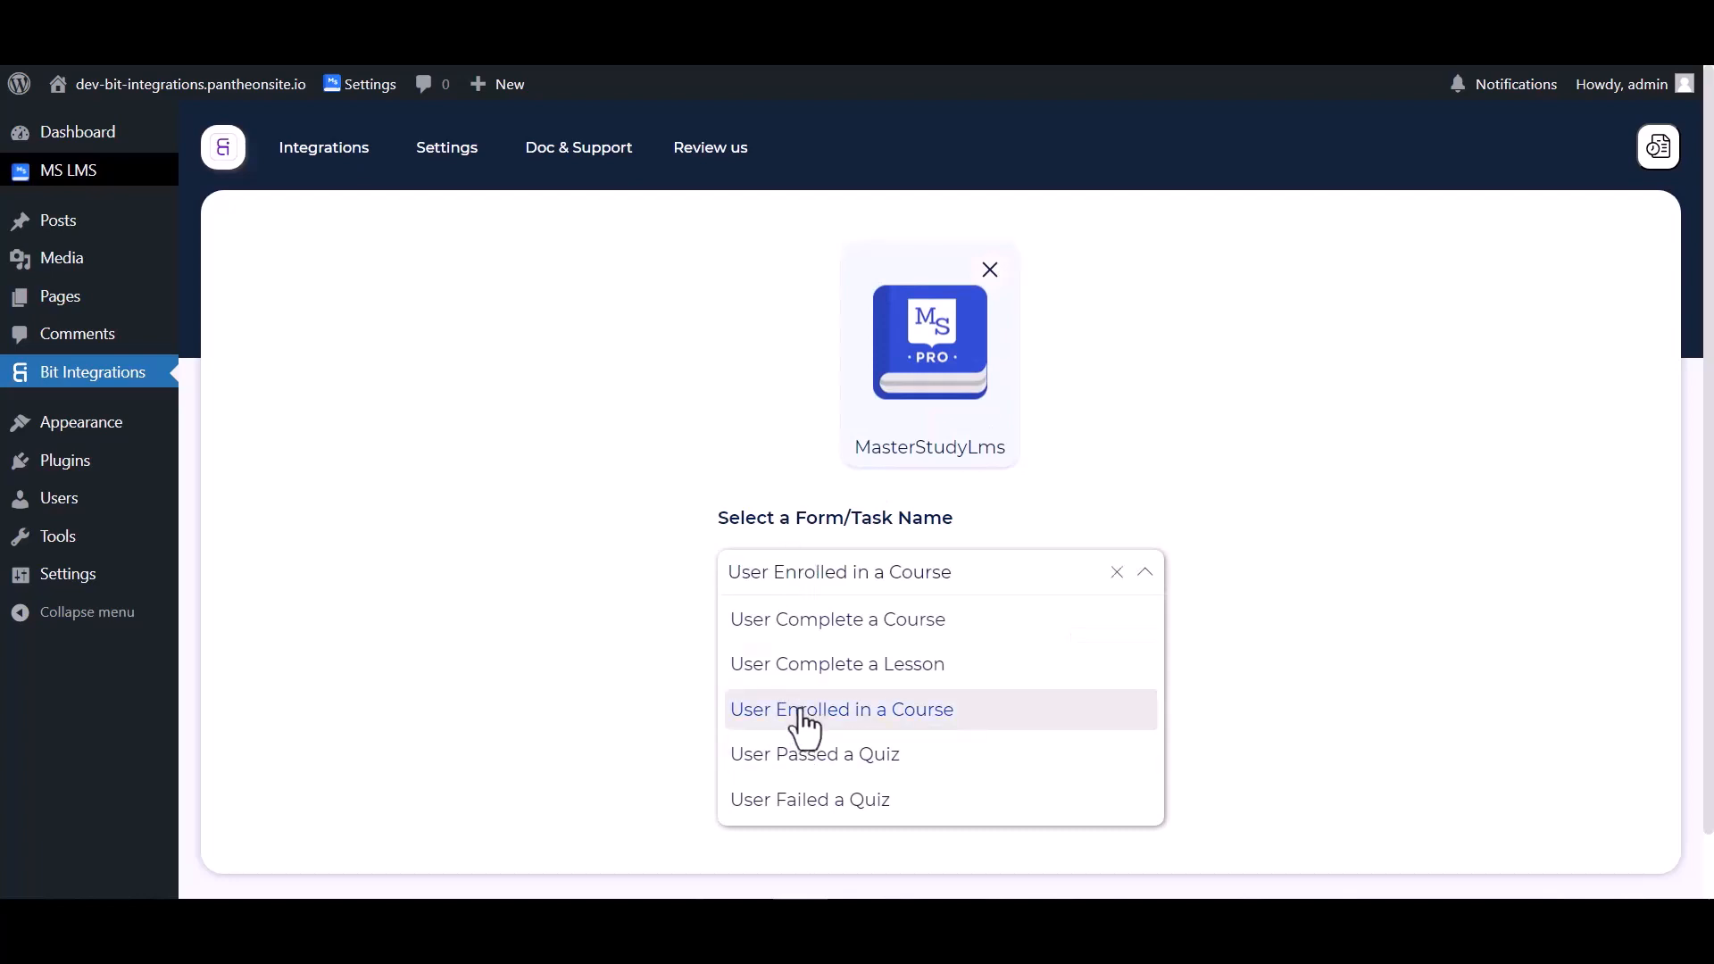
click(545, 533)
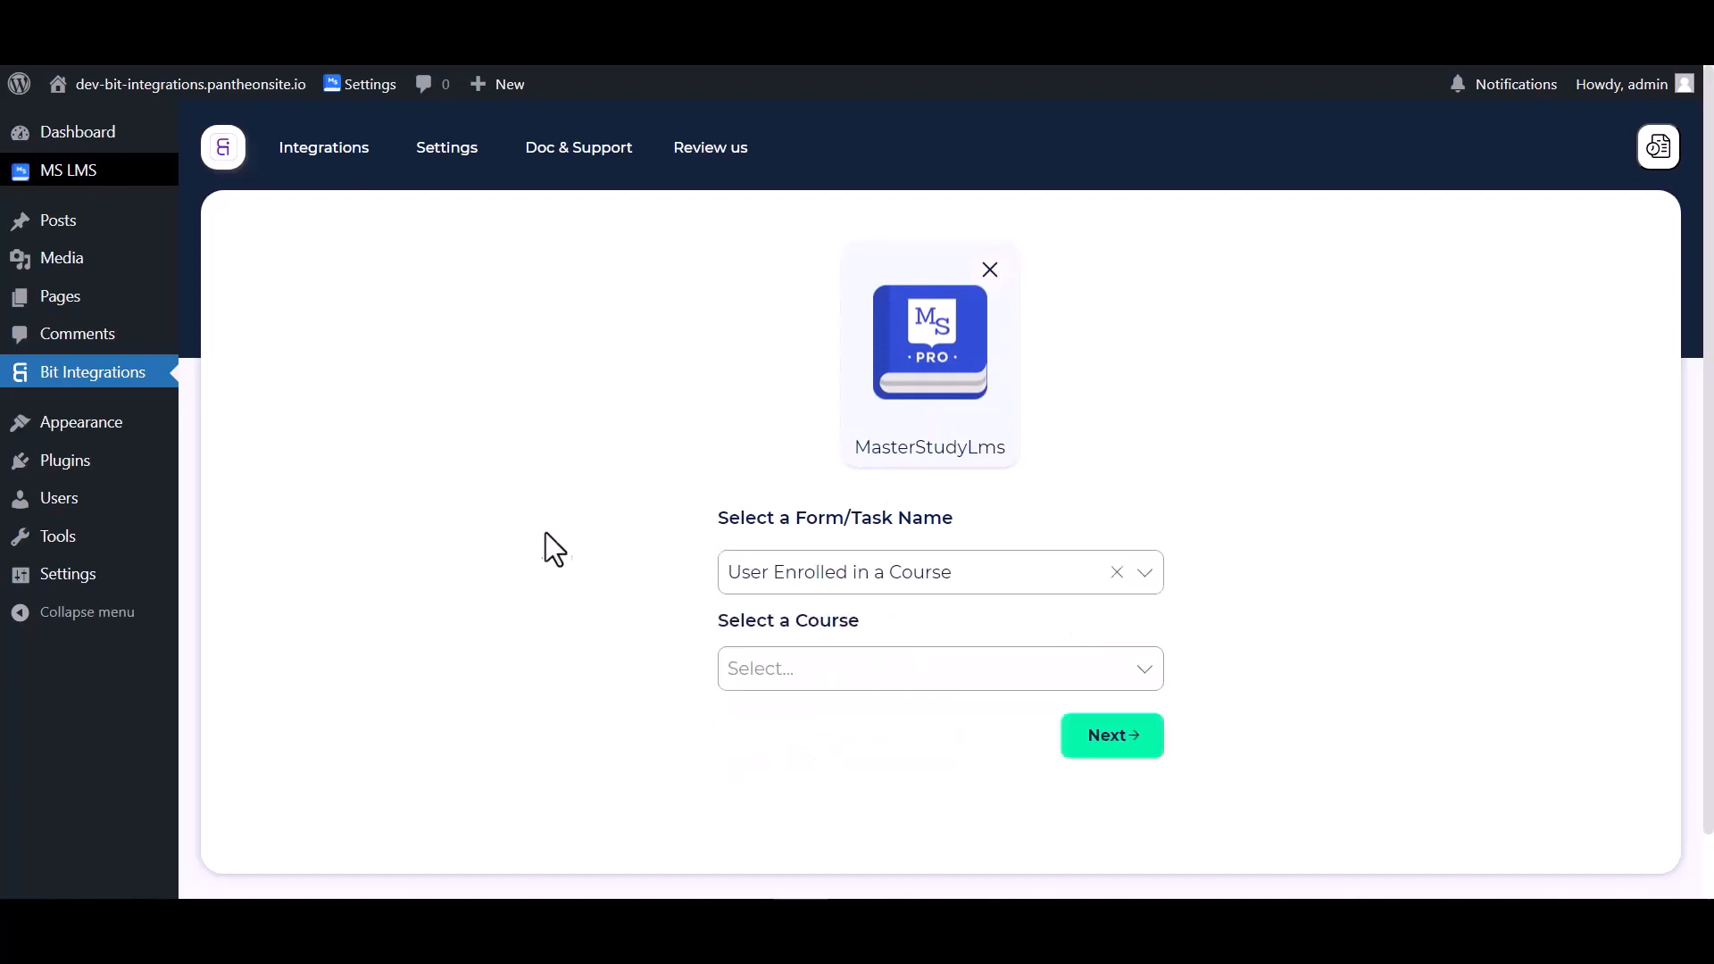
click(781, 678)
click(794, 623)
click(1095, 748)
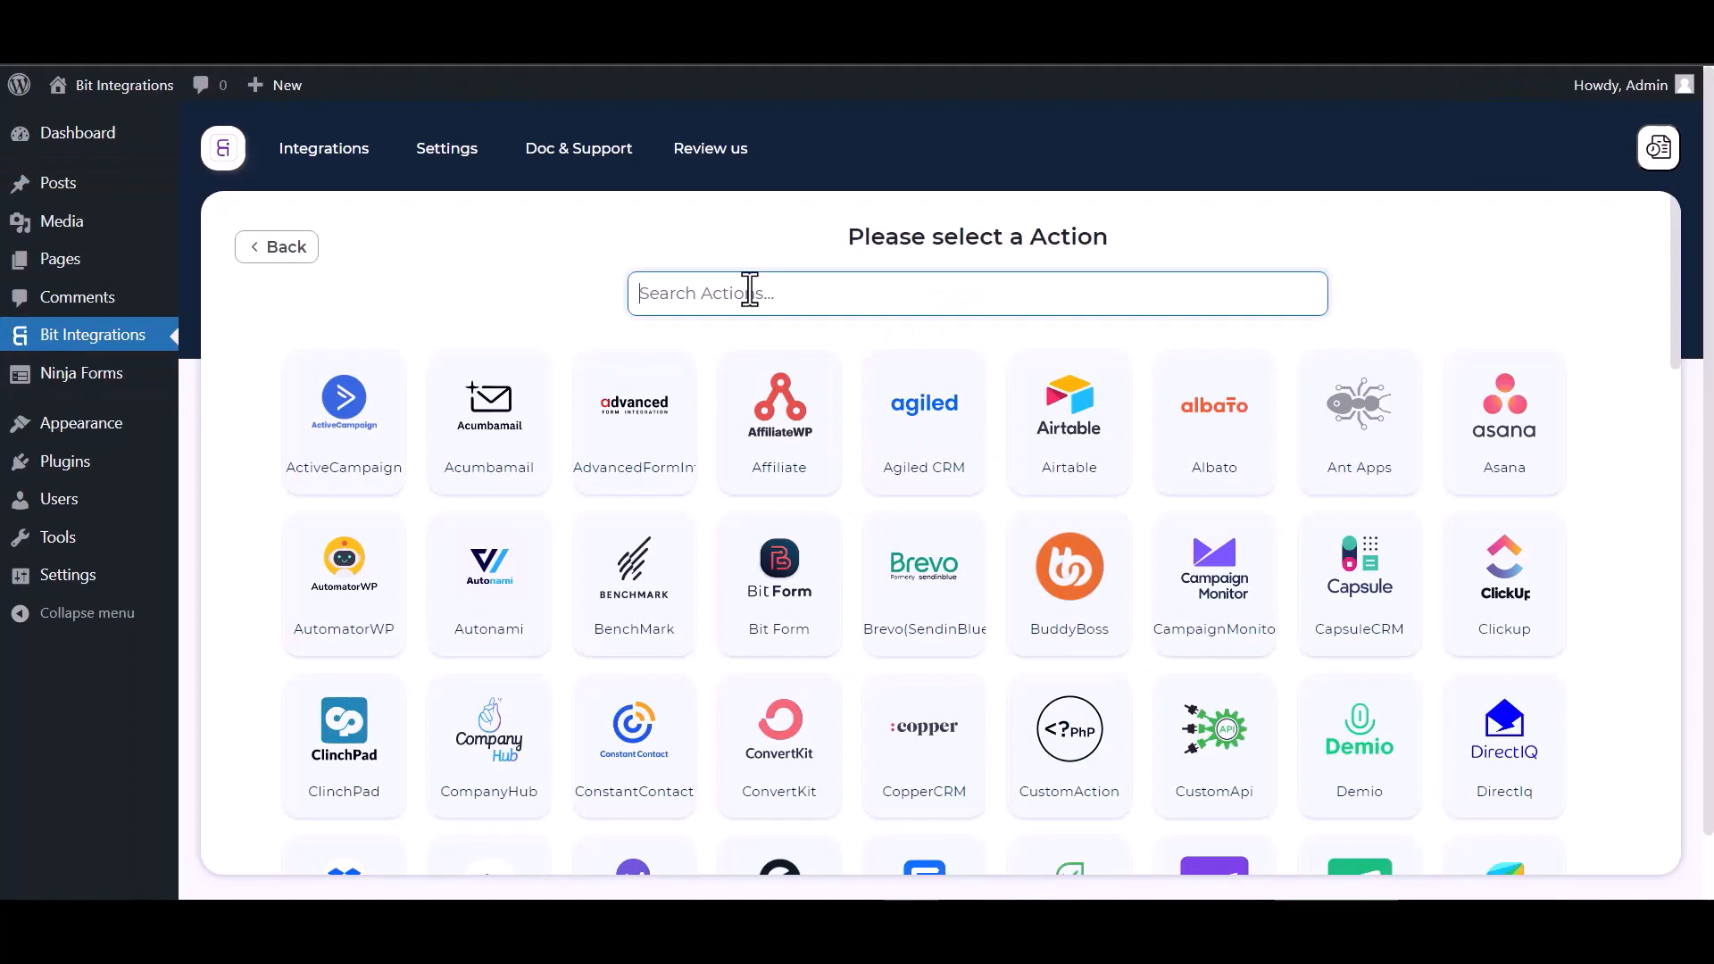
- Choose Albato as the integration's action and open the Albato dashboard from its settings
text(al)
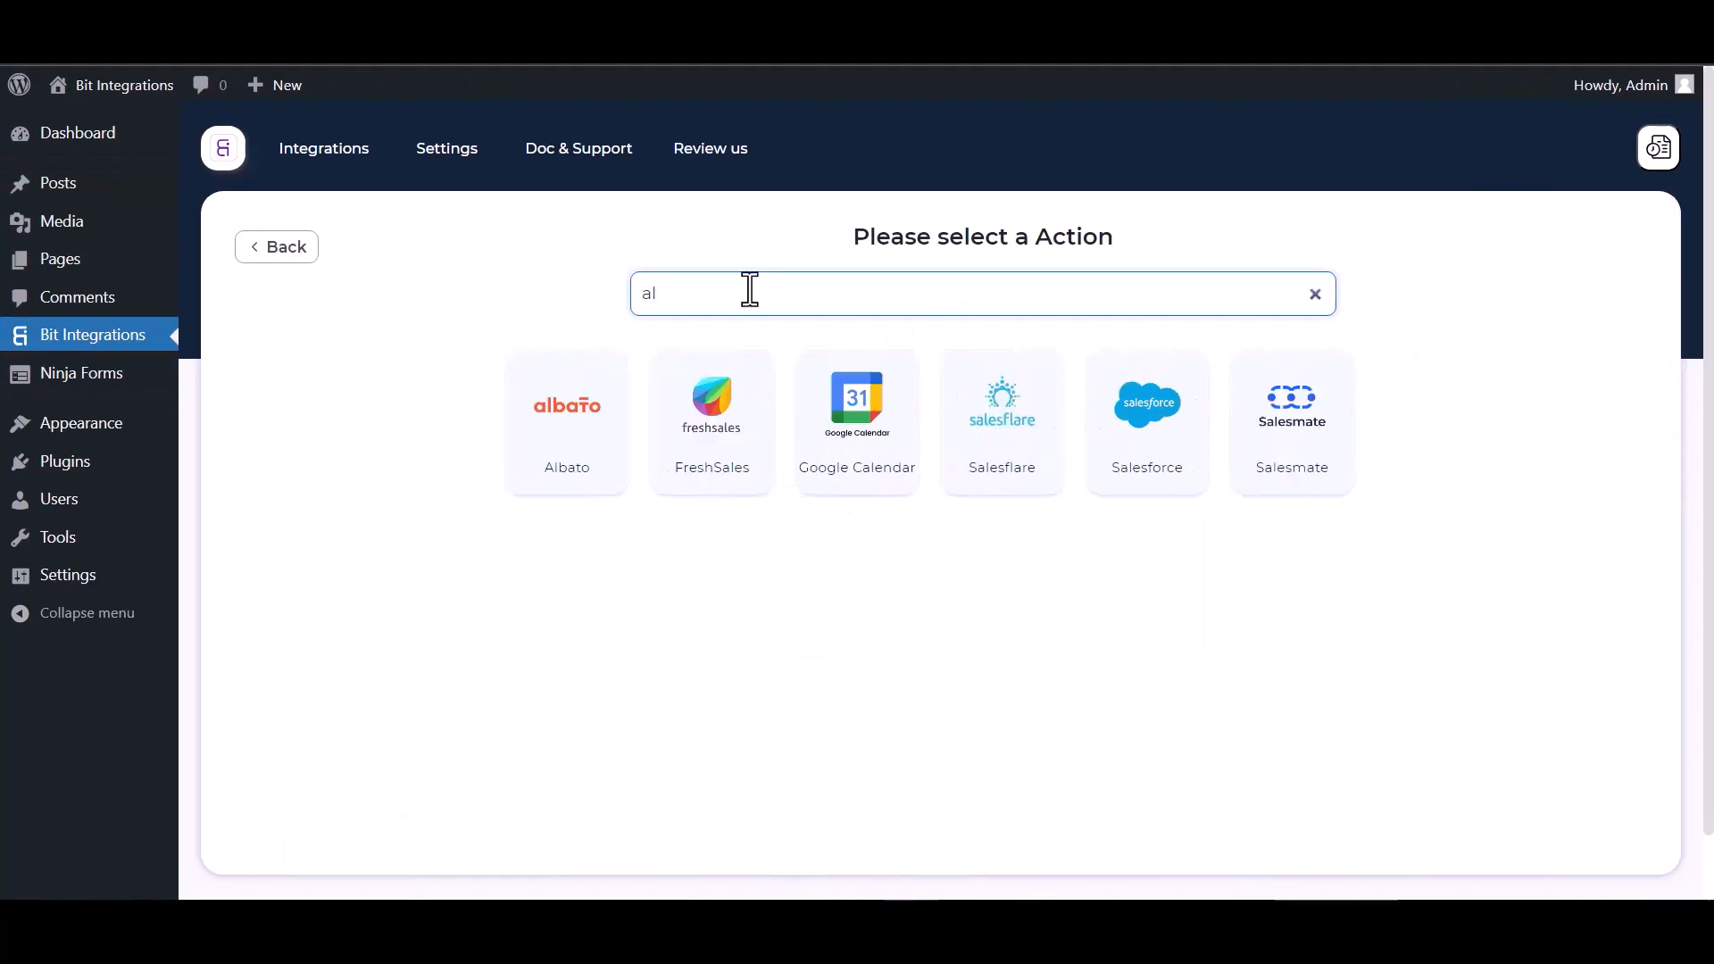
click(562, 398)
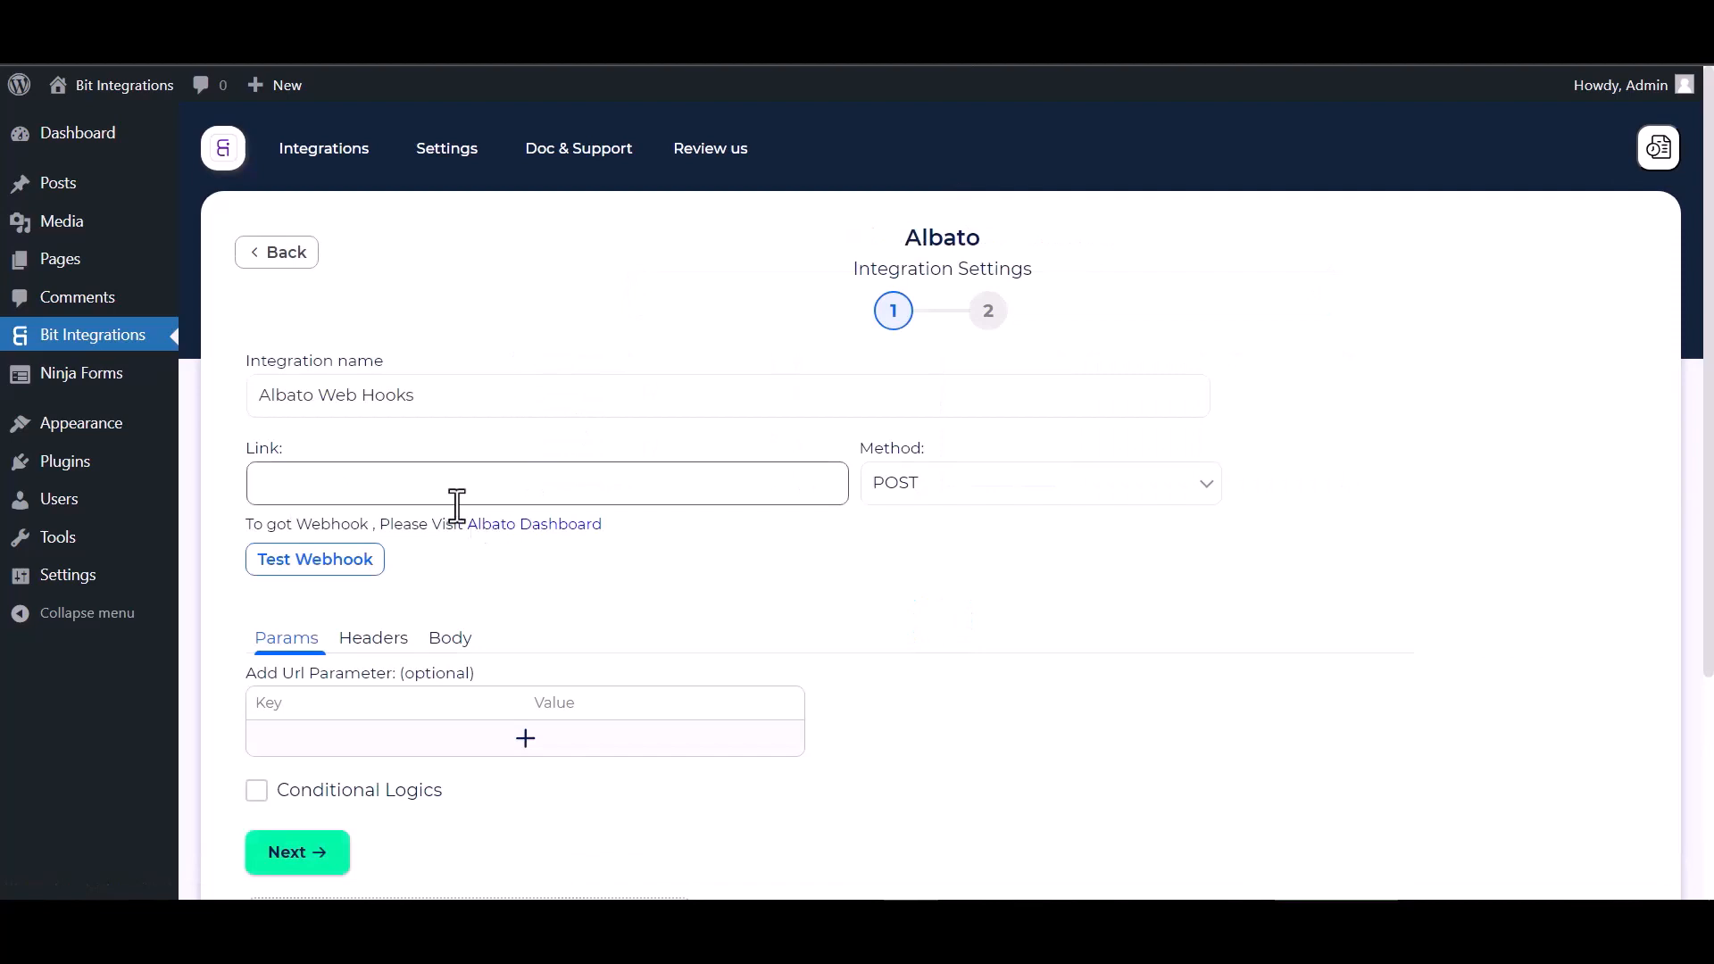
click(521, 527)
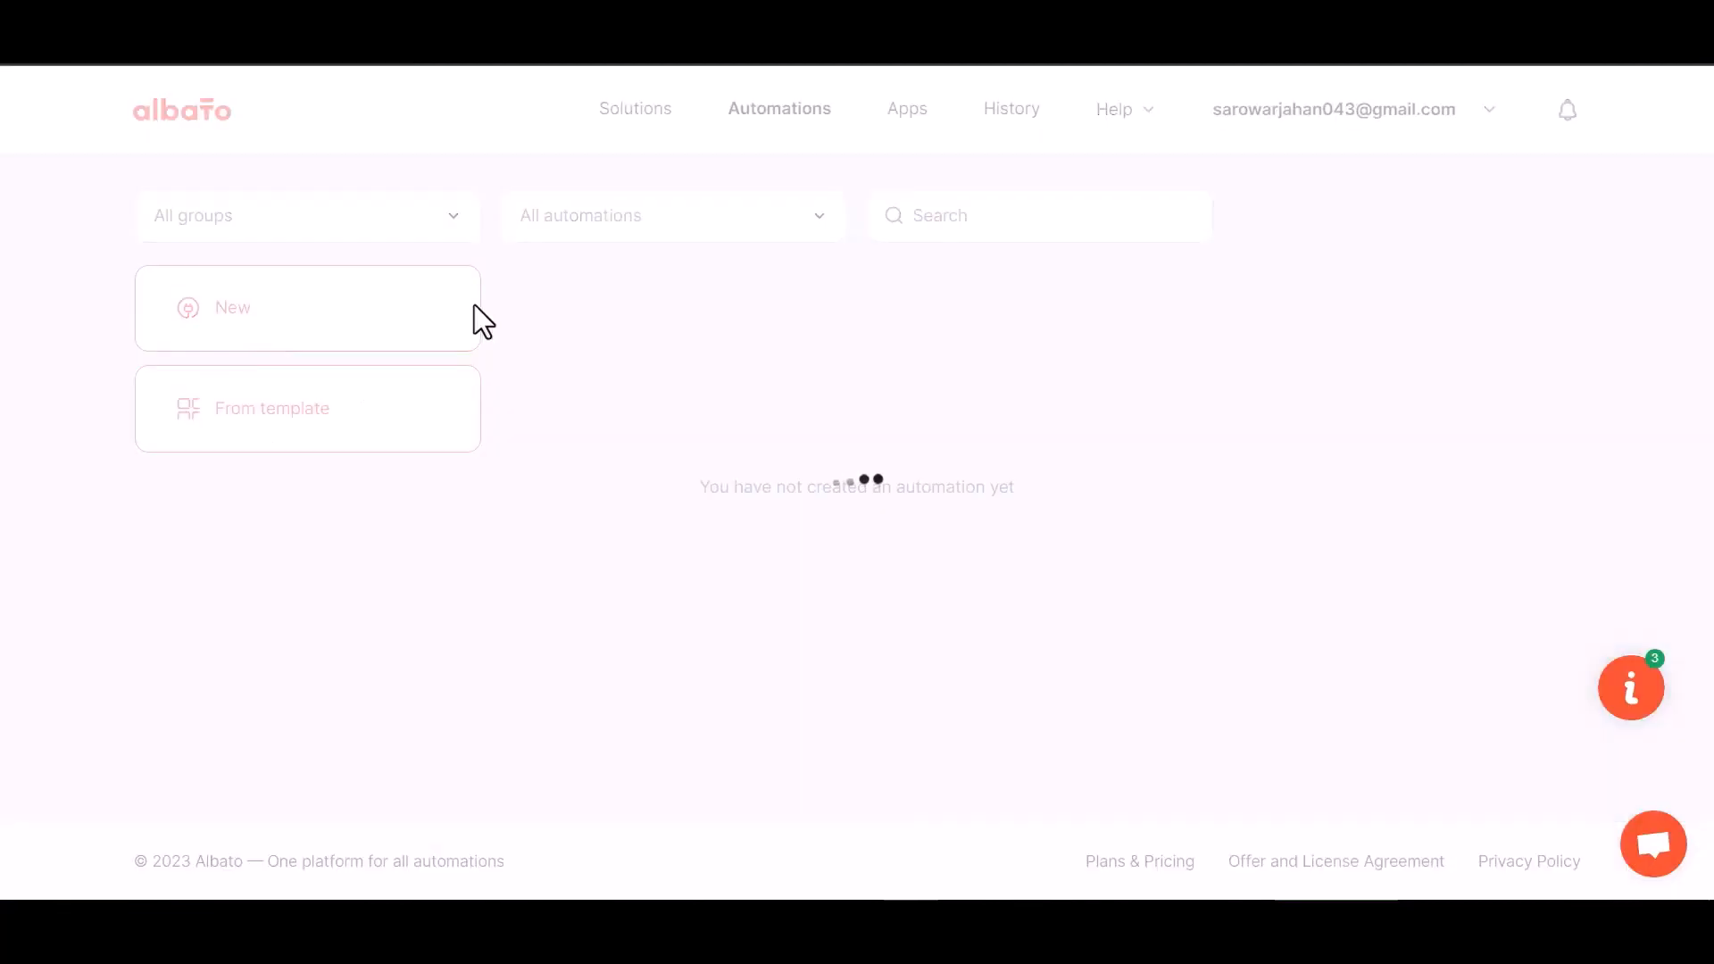
- Create a new Albato automation and choose Webhook as its trigger app
click(474, 306)
click(1248, 478)
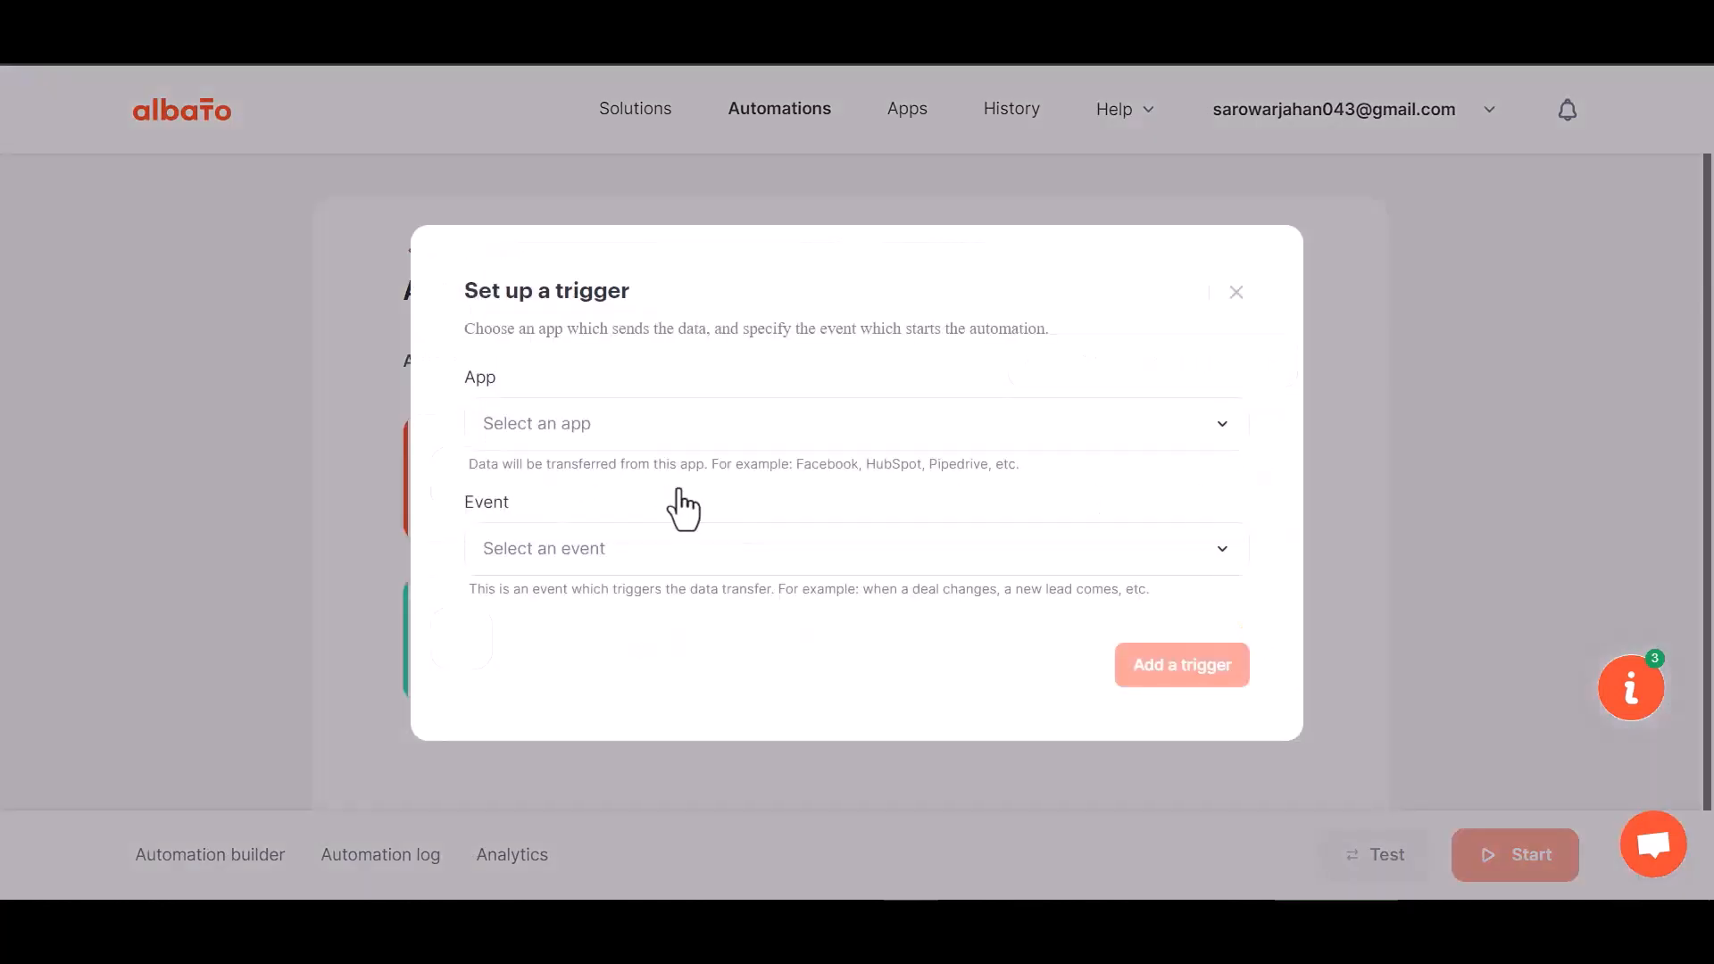
click(585, 445)
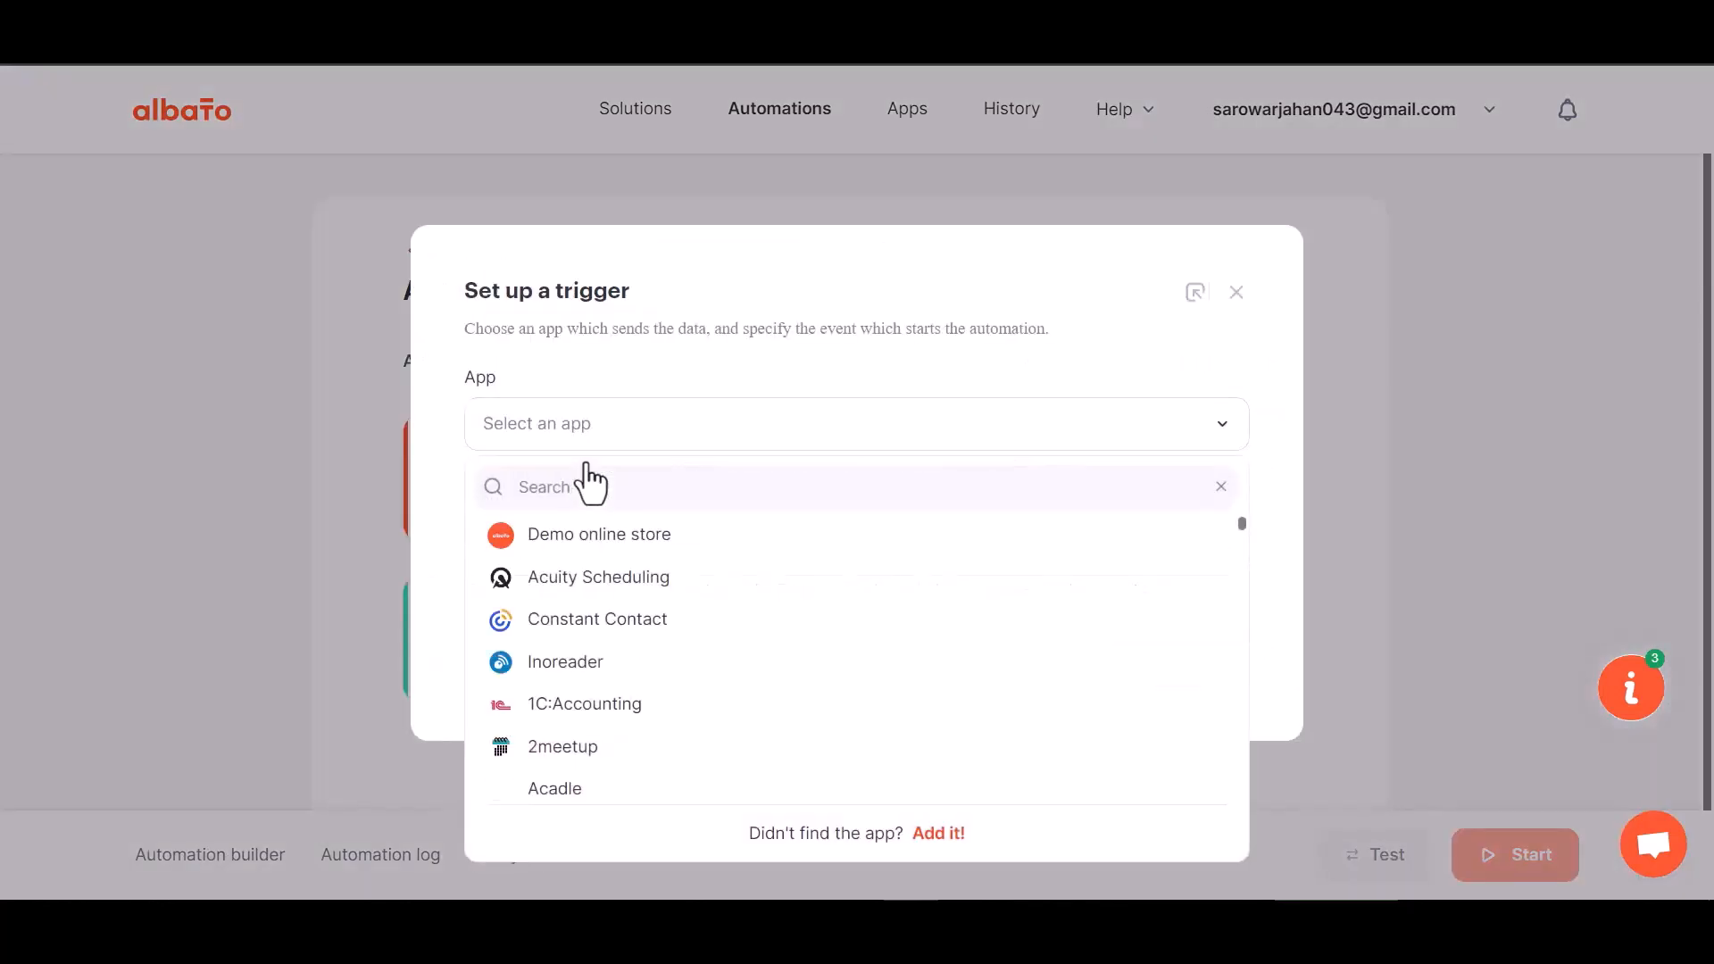
text(web)
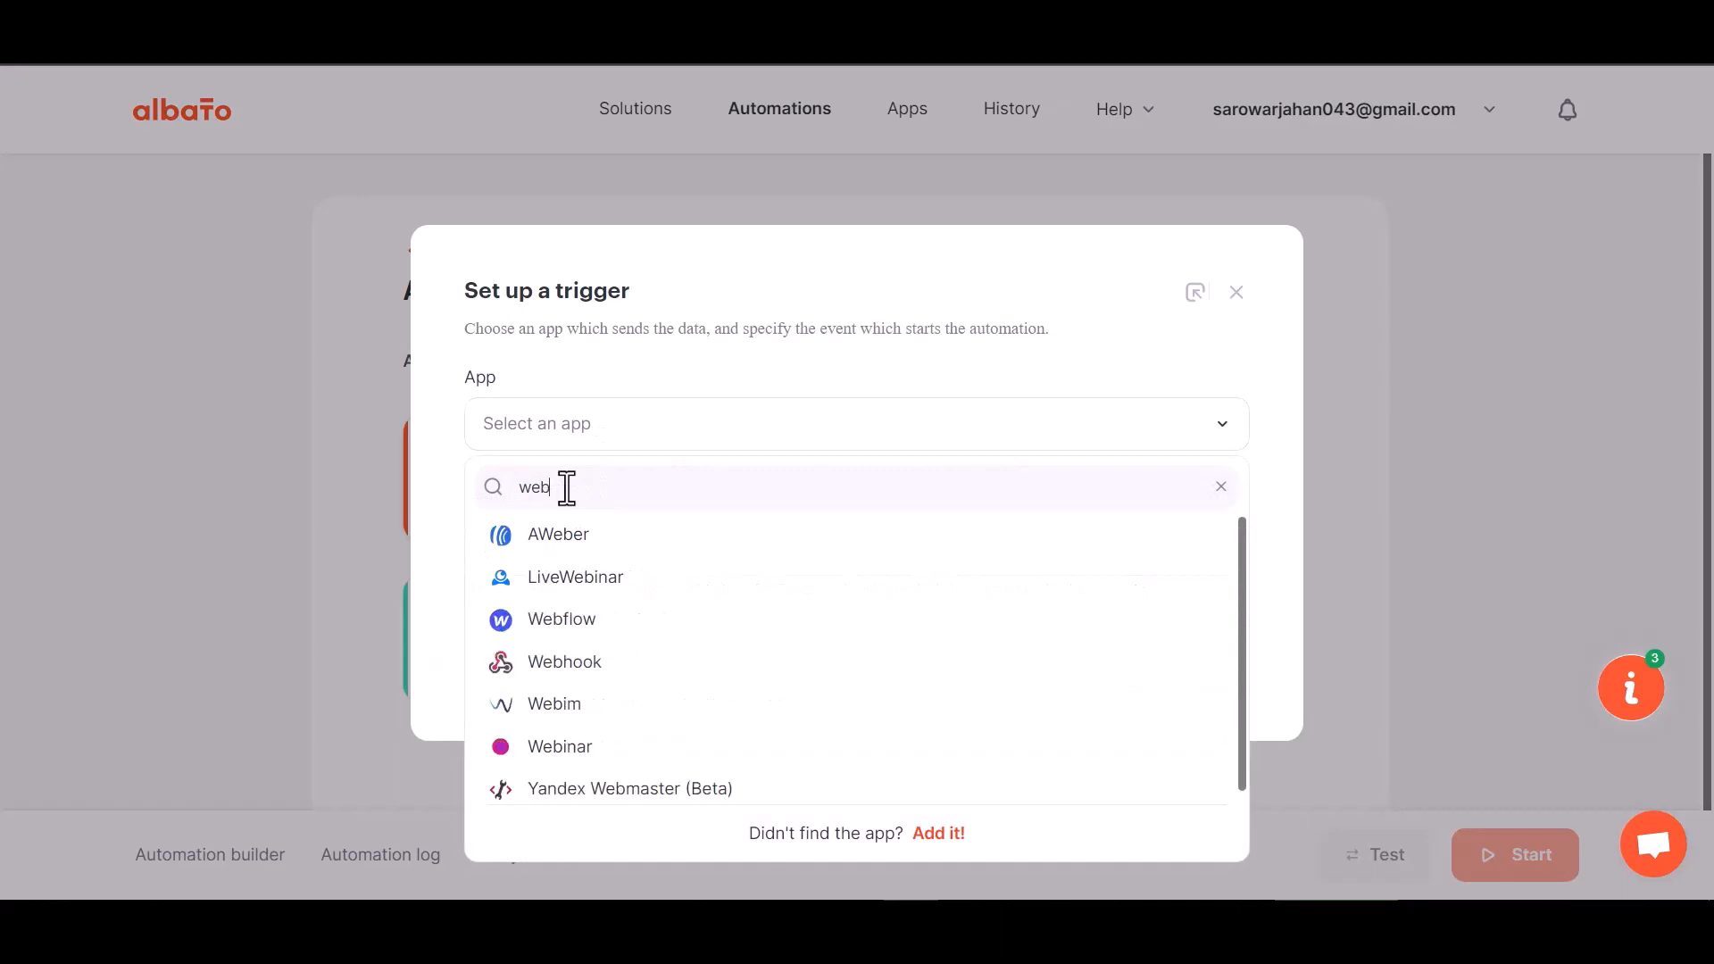
text(h)
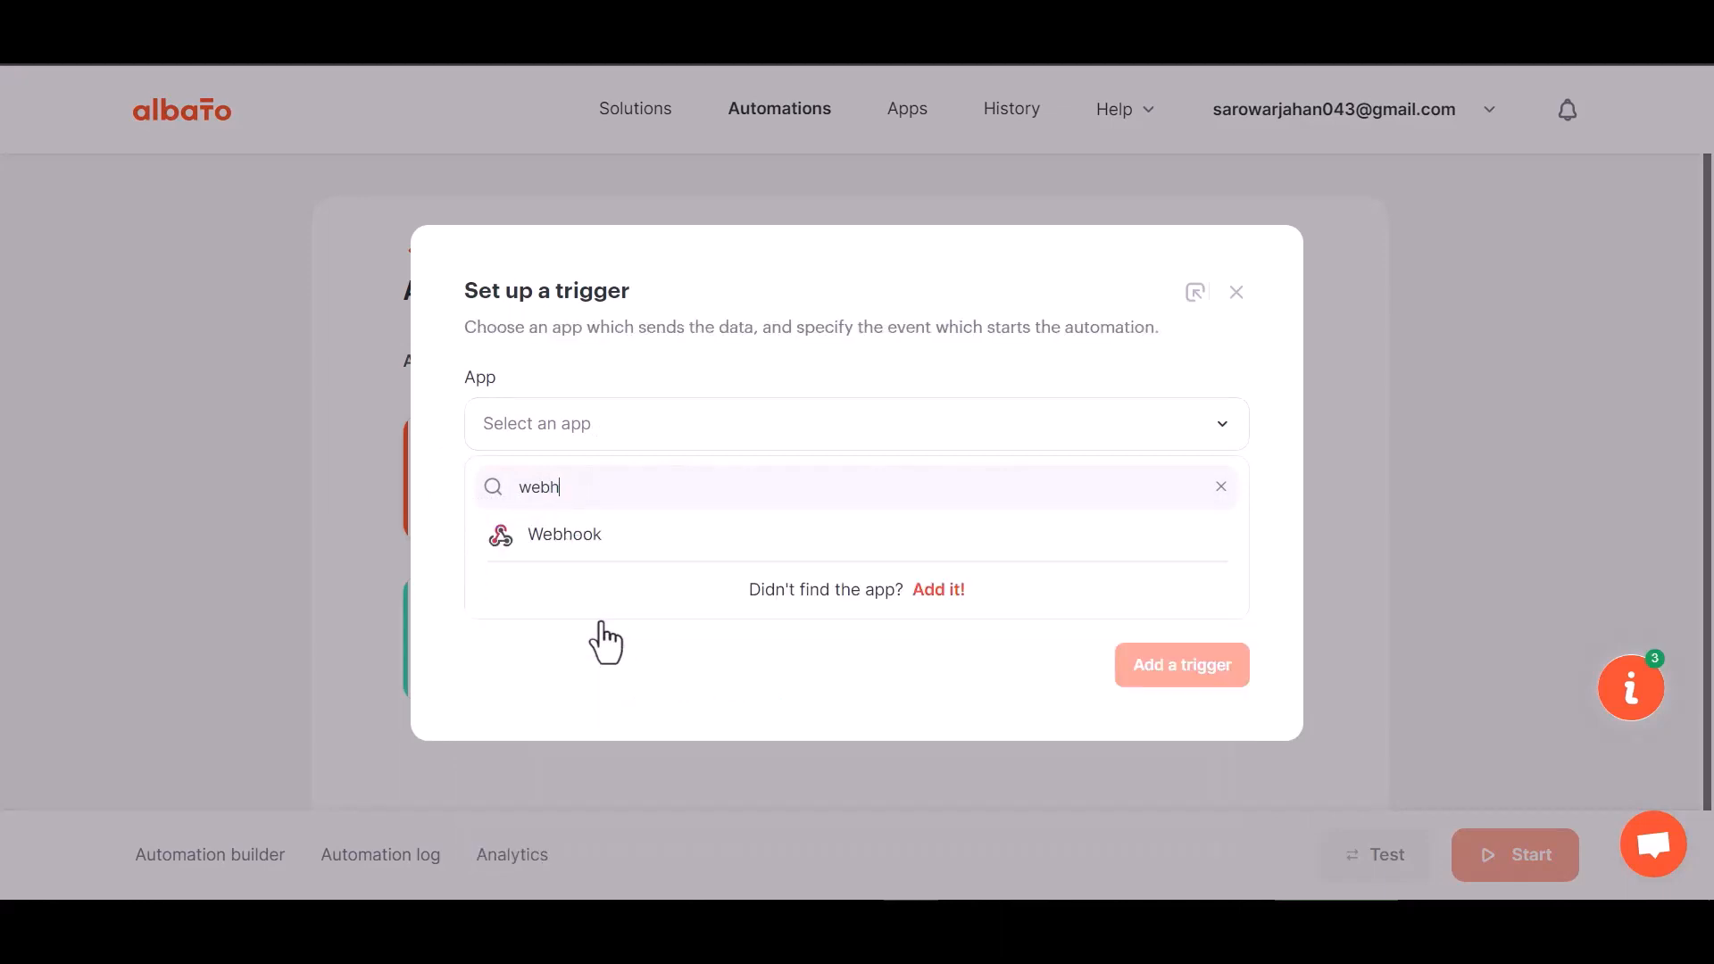
click(607, 560)
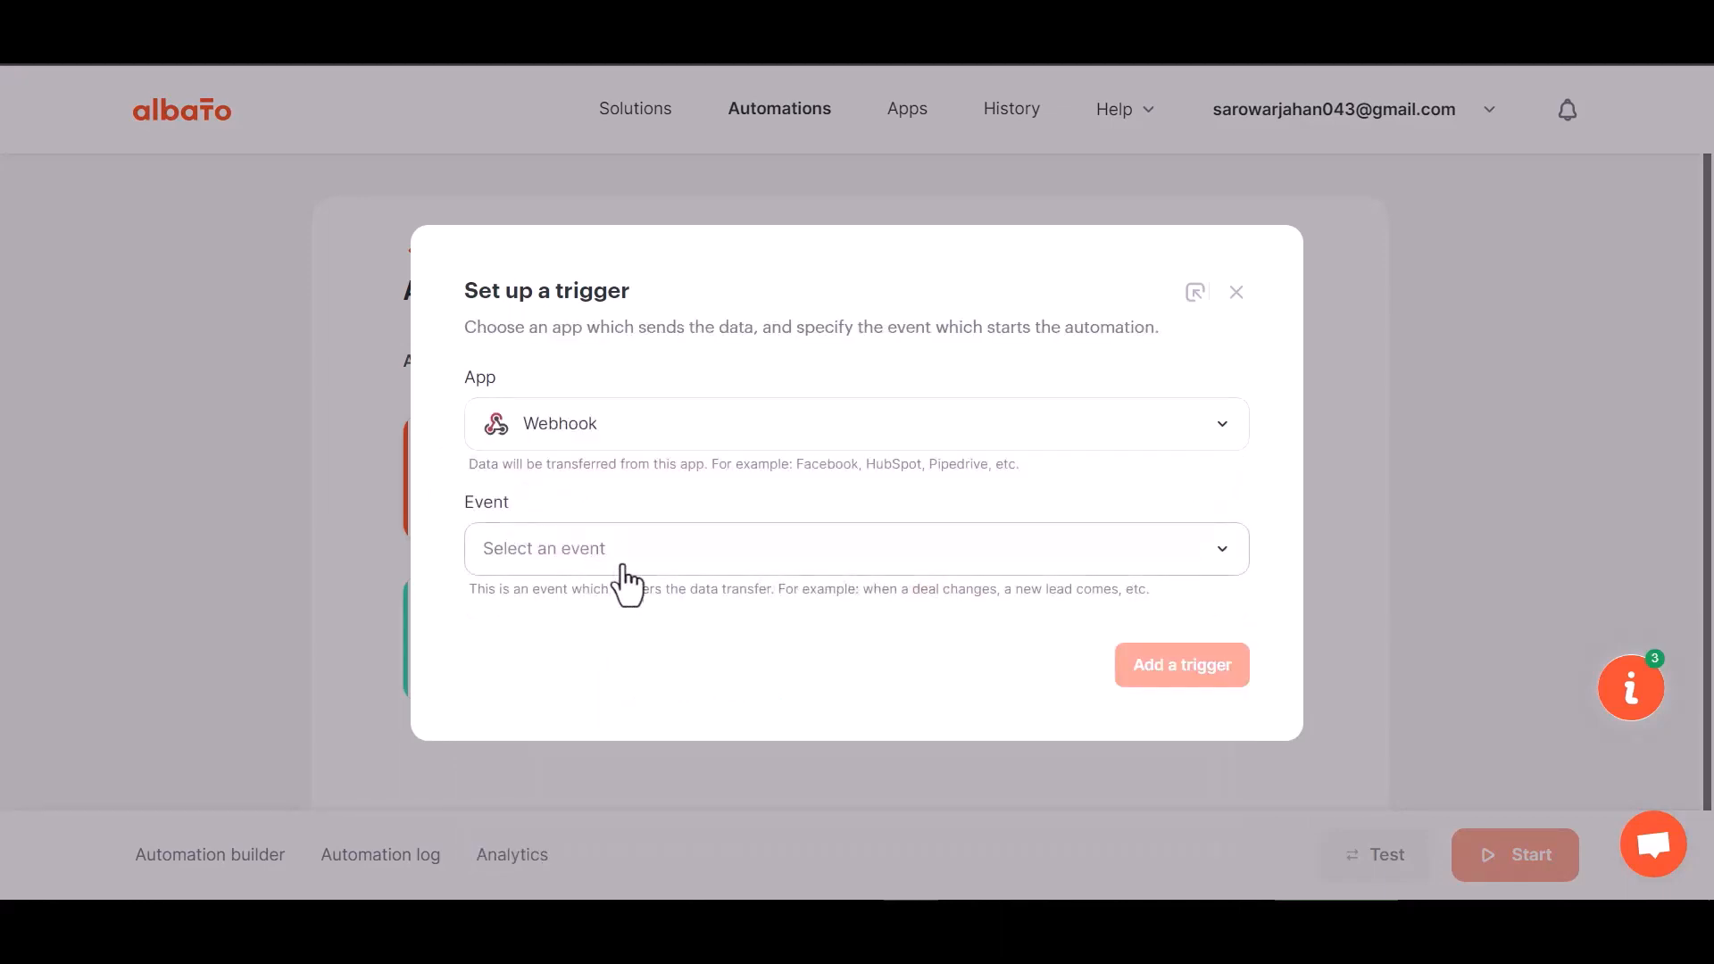
- Add the trigger with the event Incoming webhook and the connection My Account Webhook
click(588, 553)
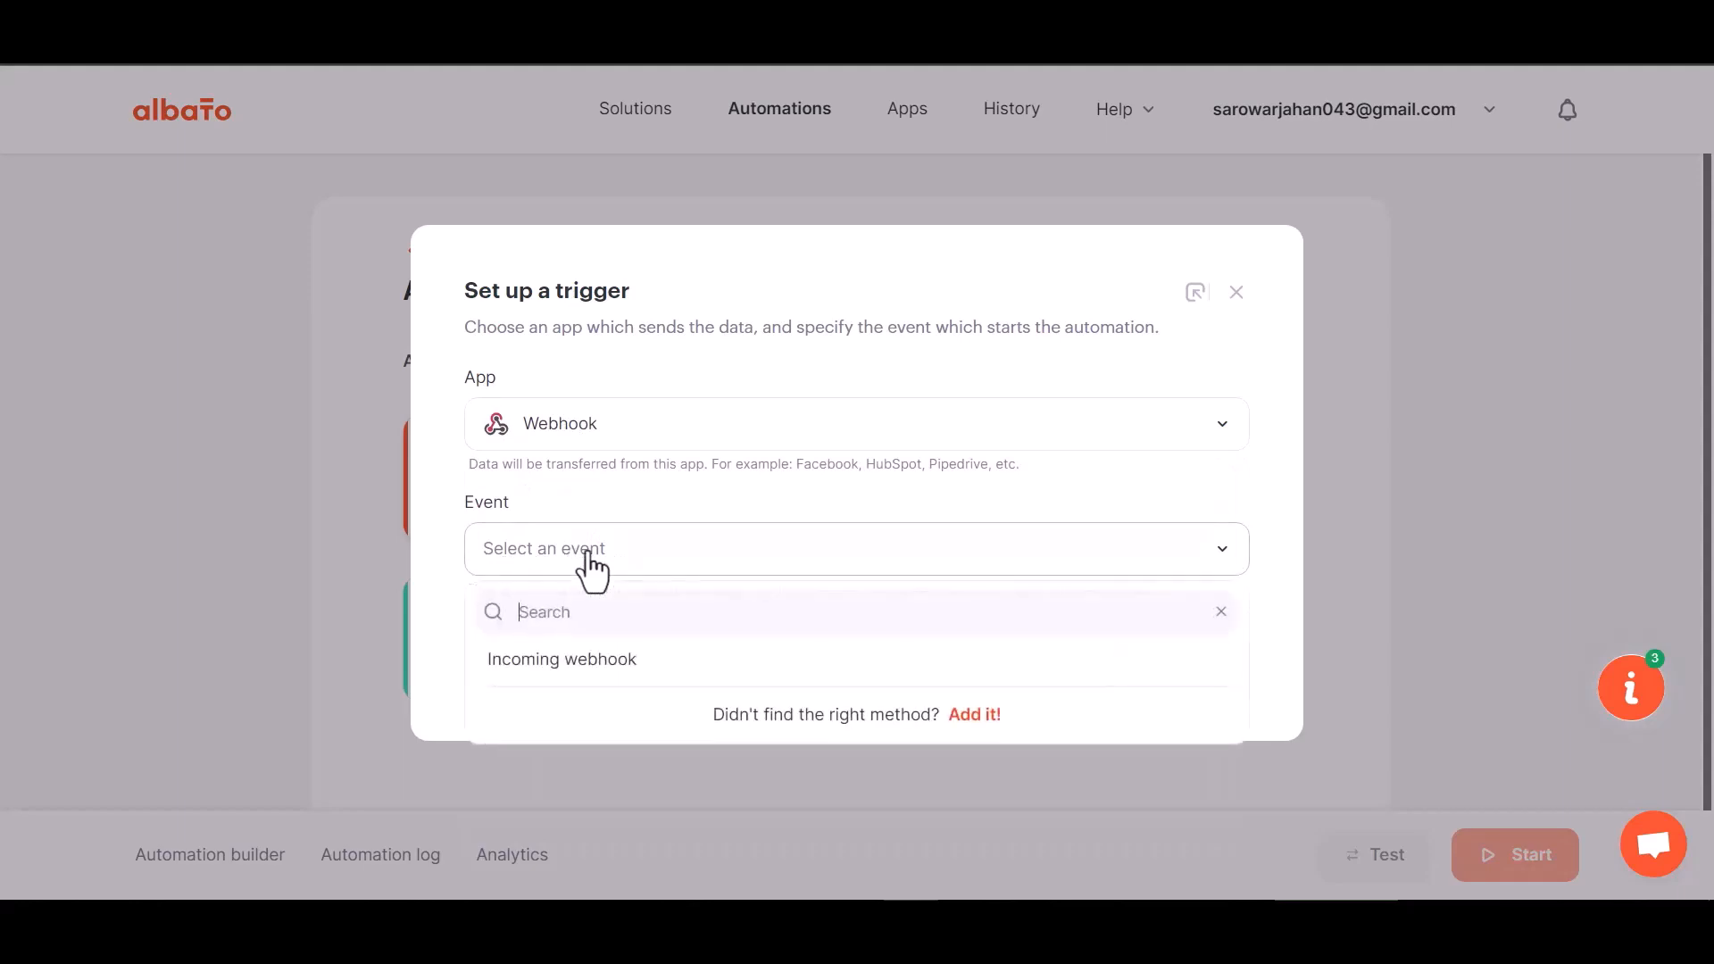
click(573, 671)
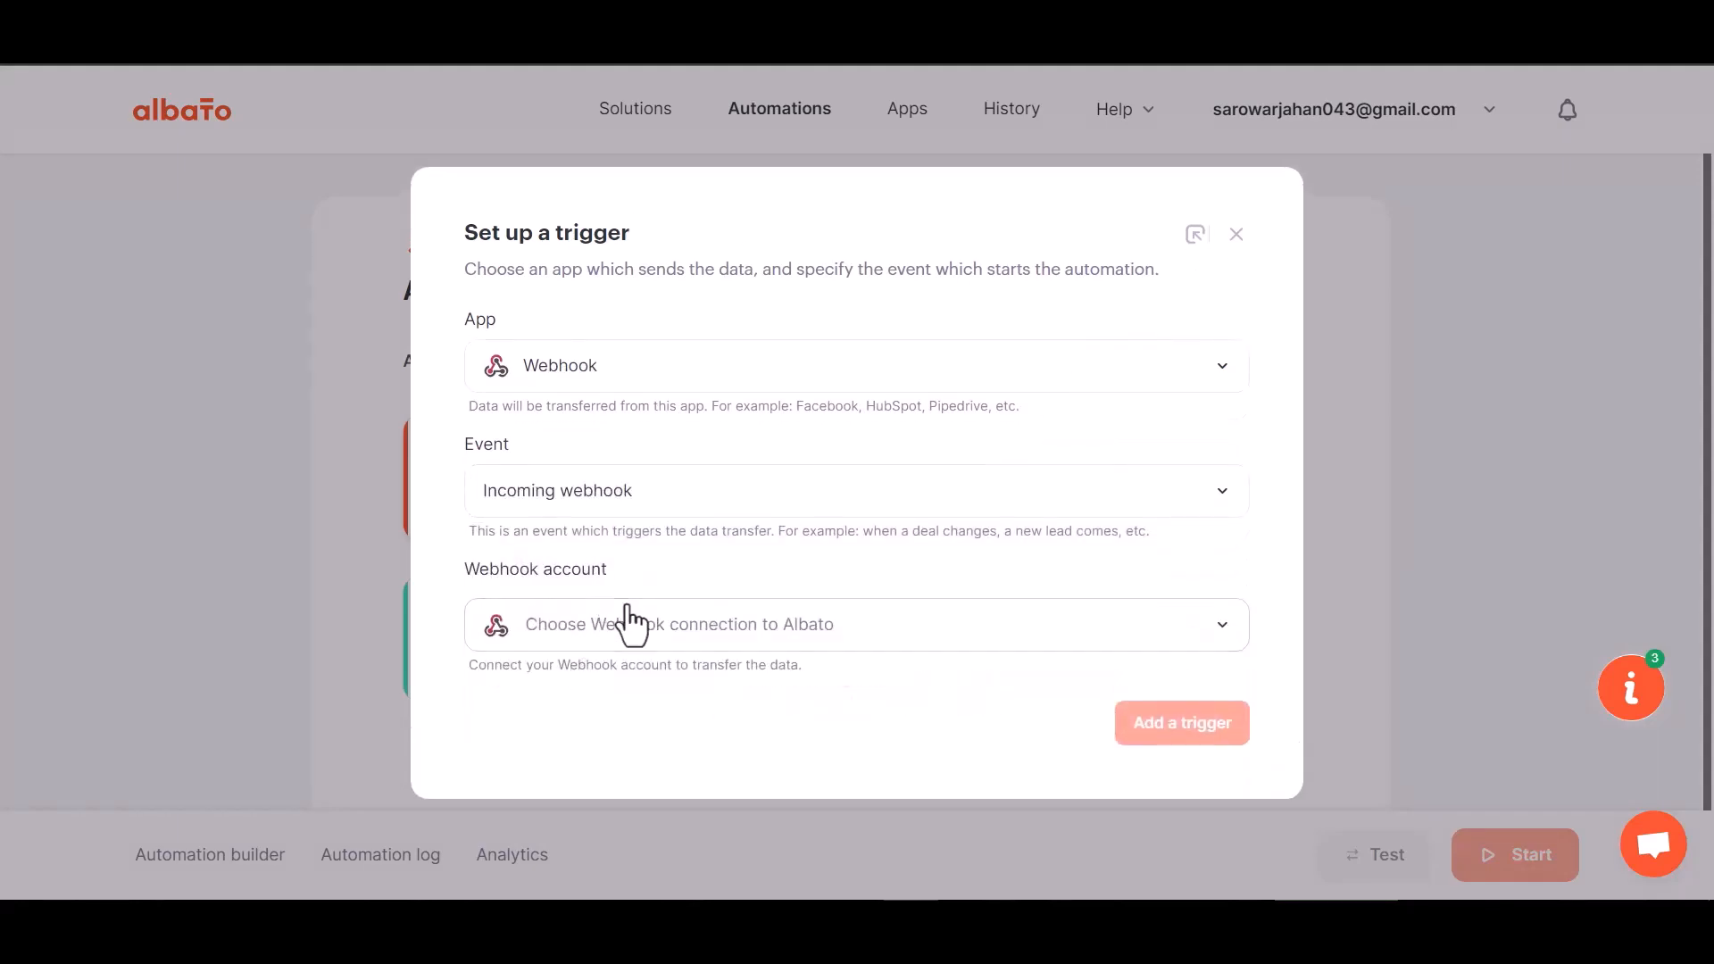
click(610, 632)
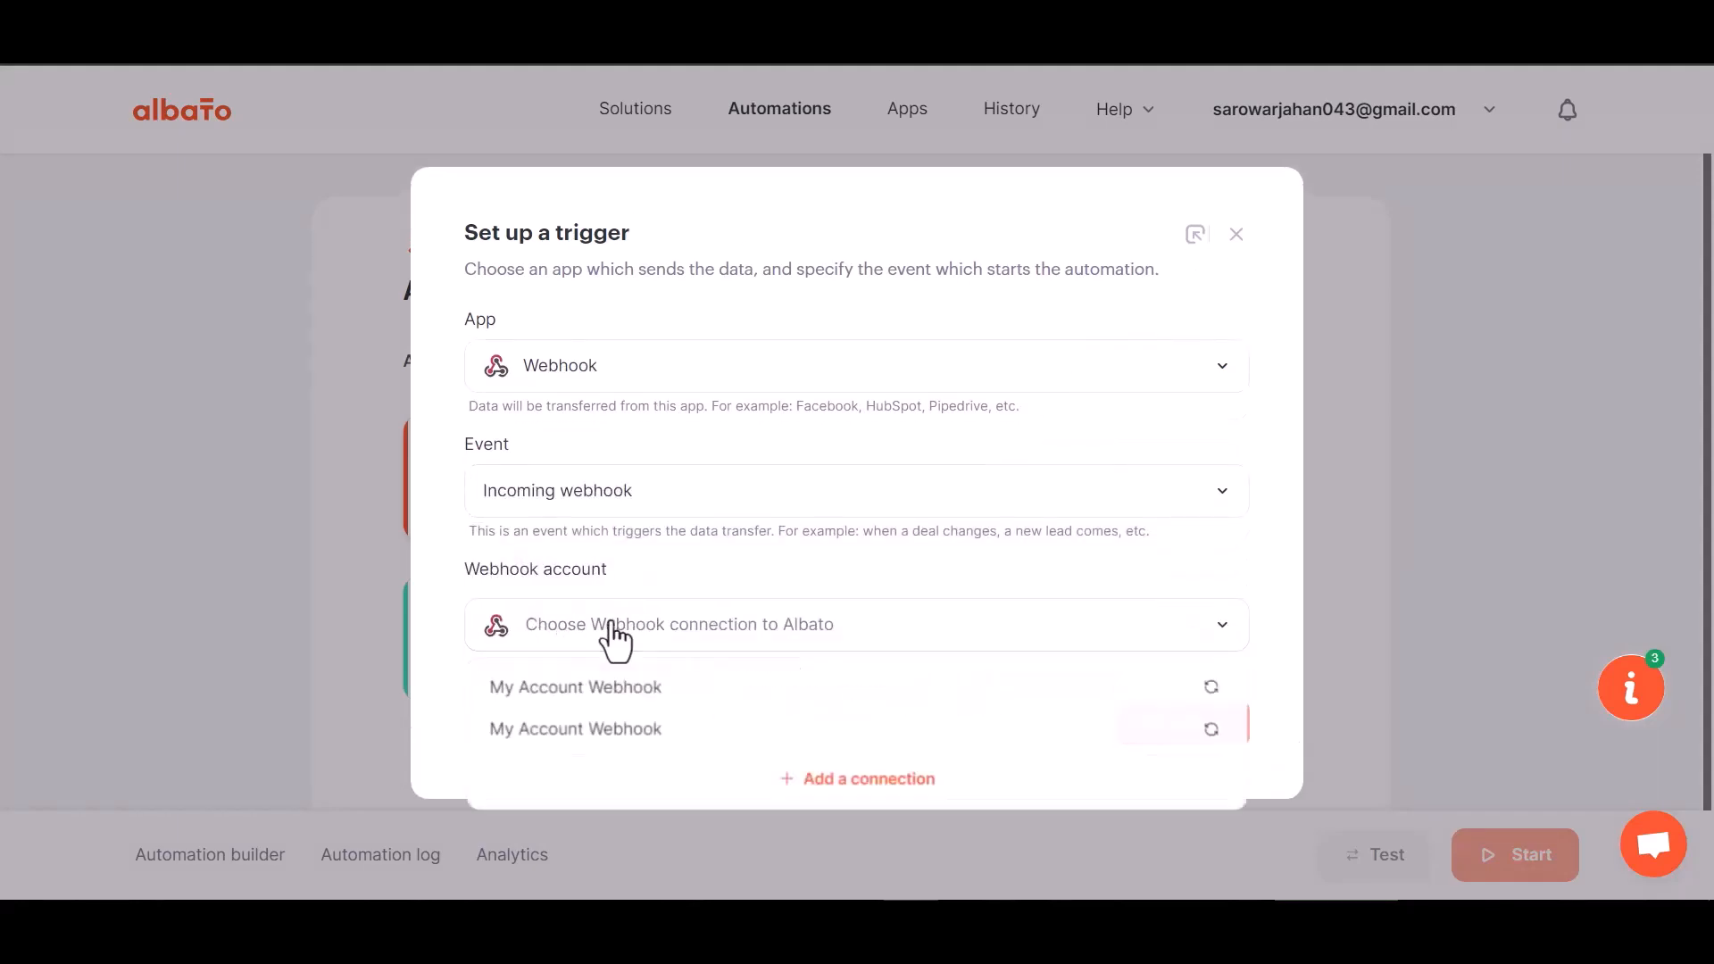
click(622, 697)
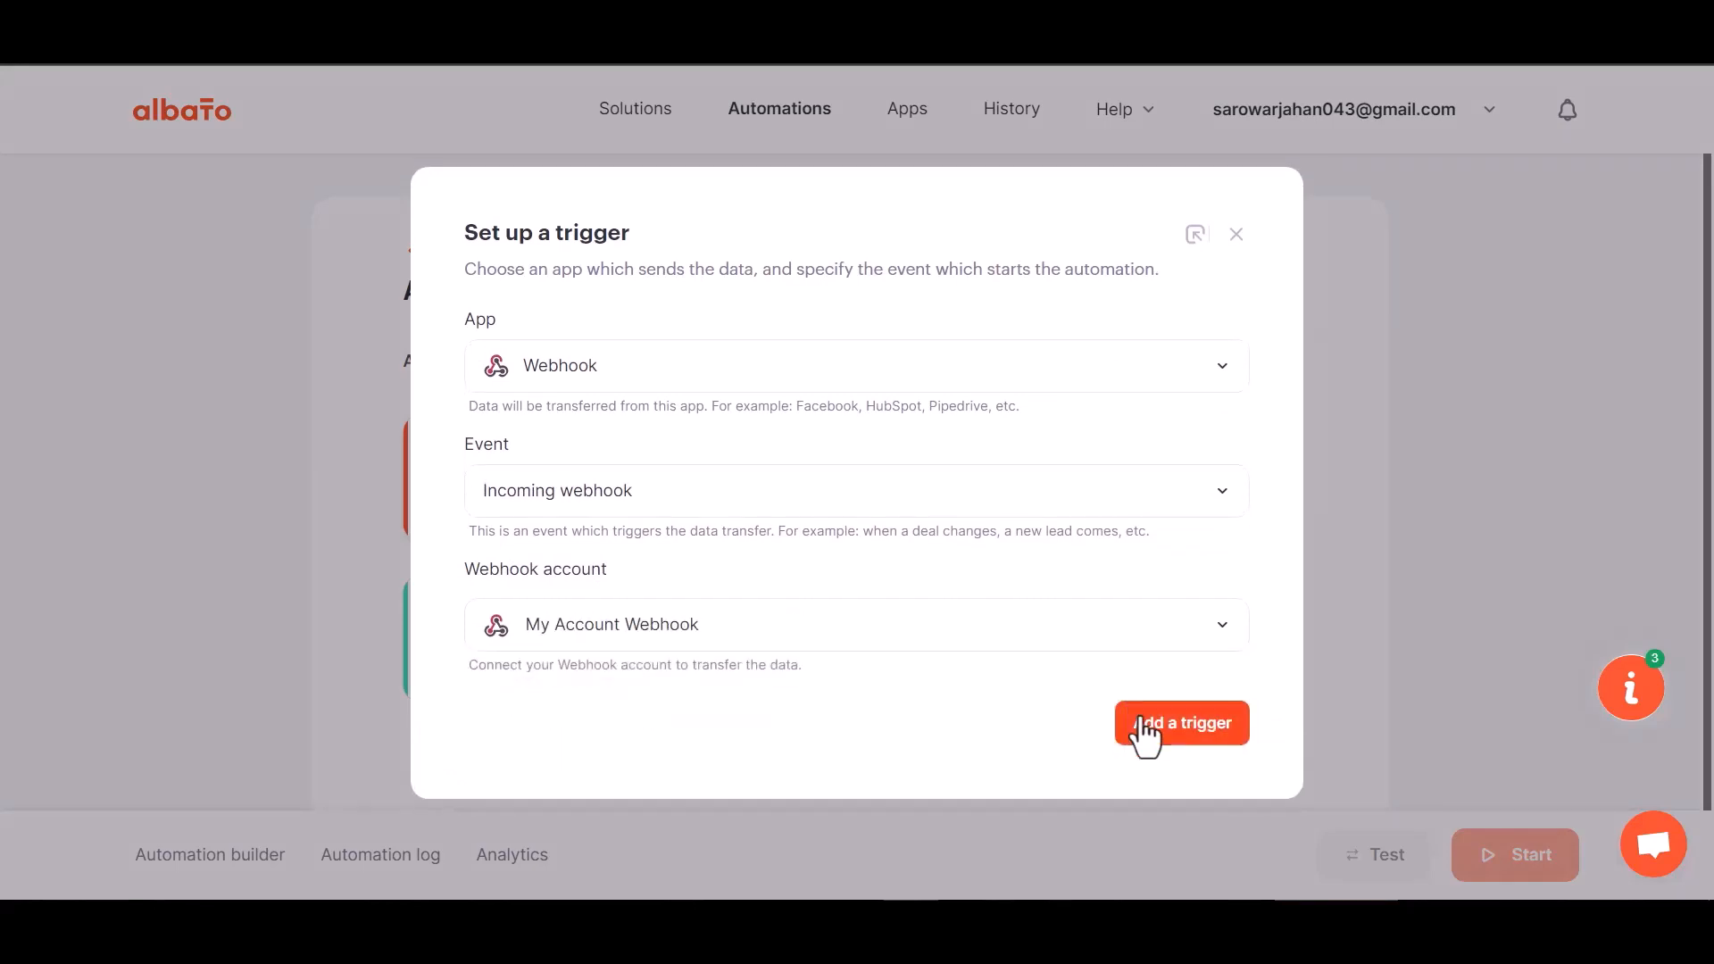
click(1143, 727)
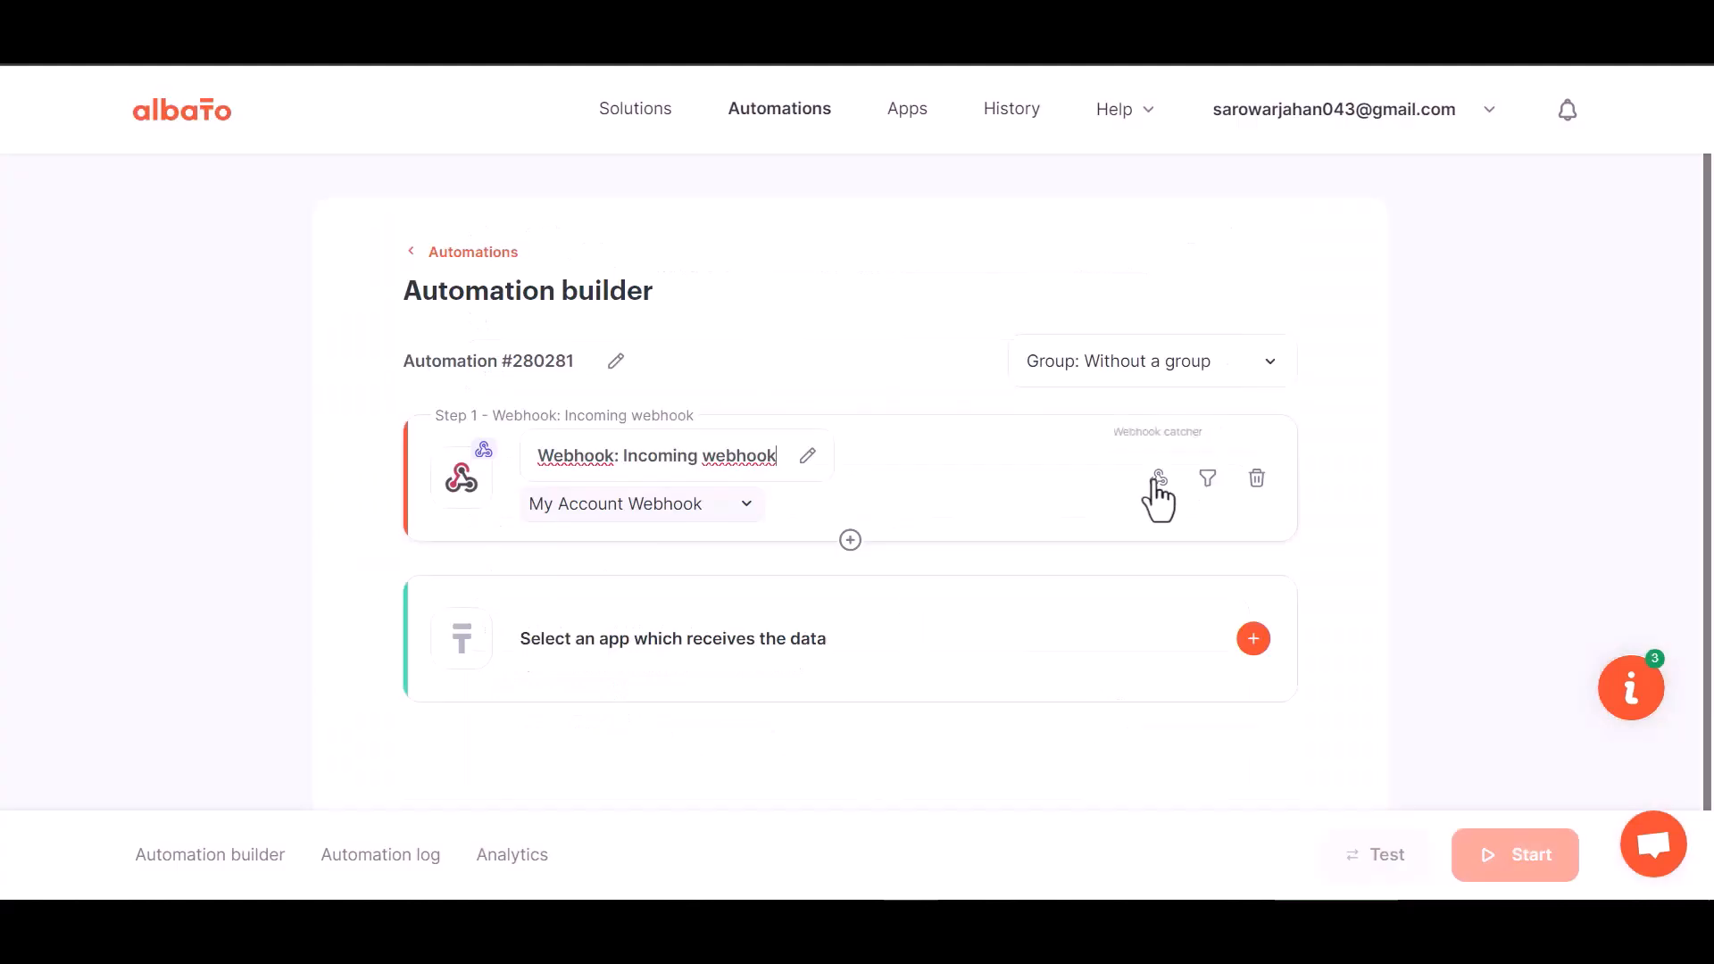
- Copy the generated URL from the Webhook catcher, start waiting for the webhook, and paste the URL as the link in Bit Integrations
click(1157, 479)
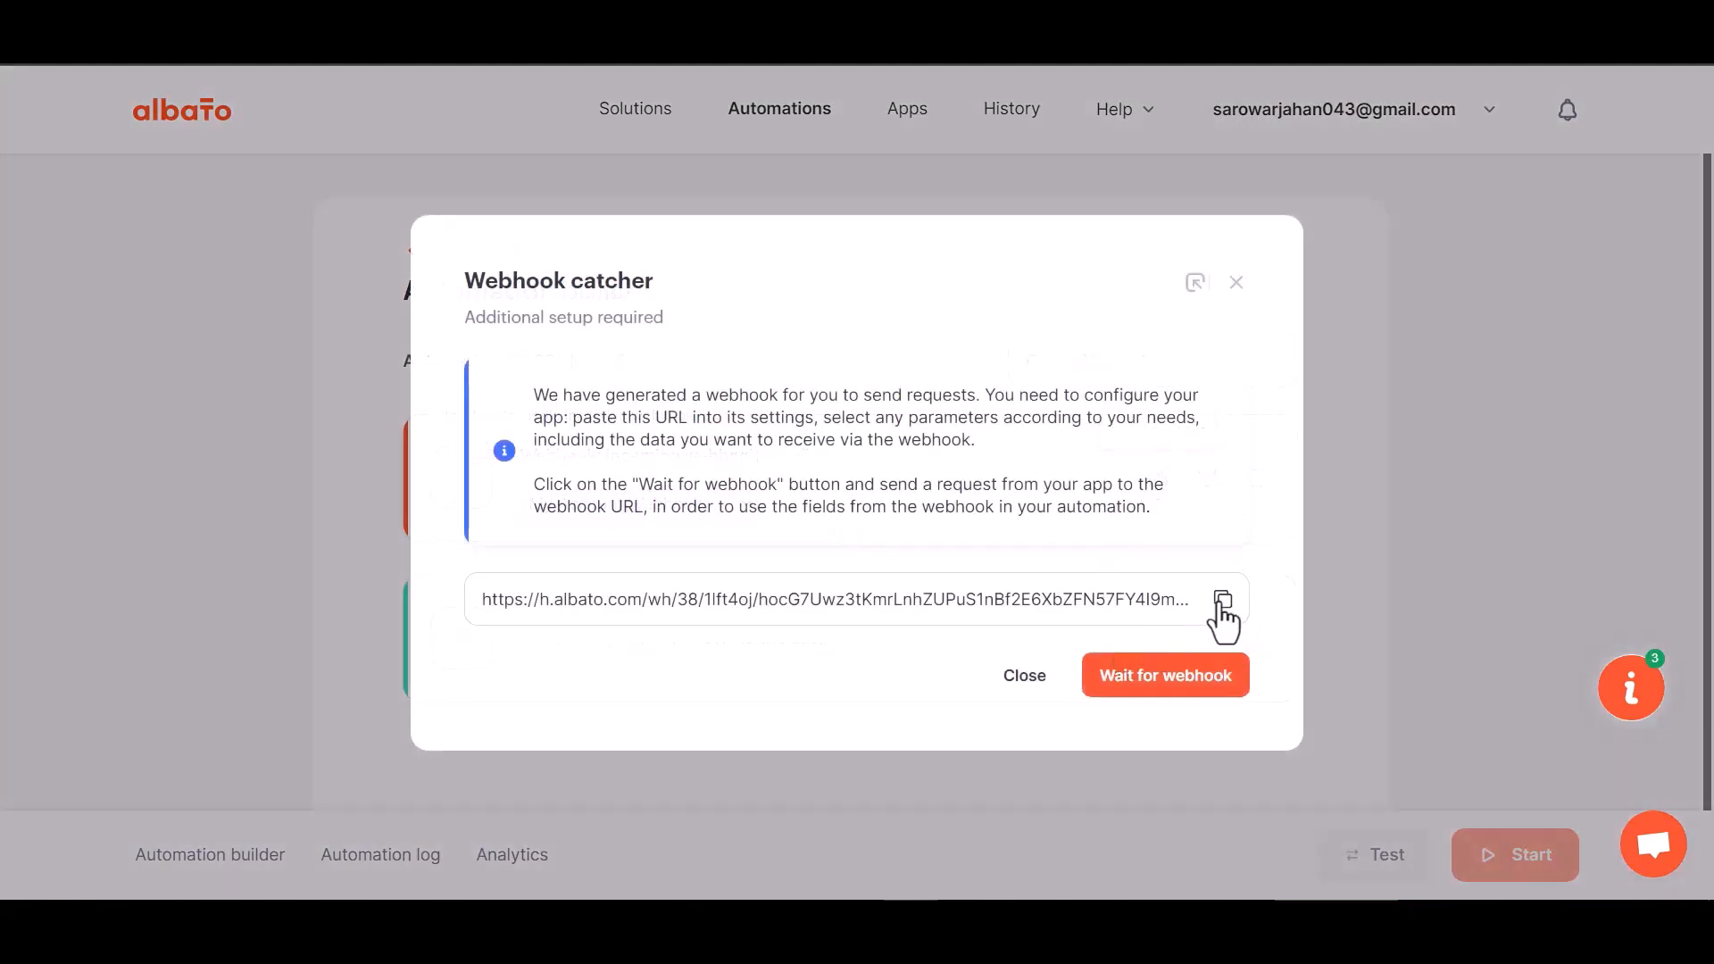
click(1225, 601)
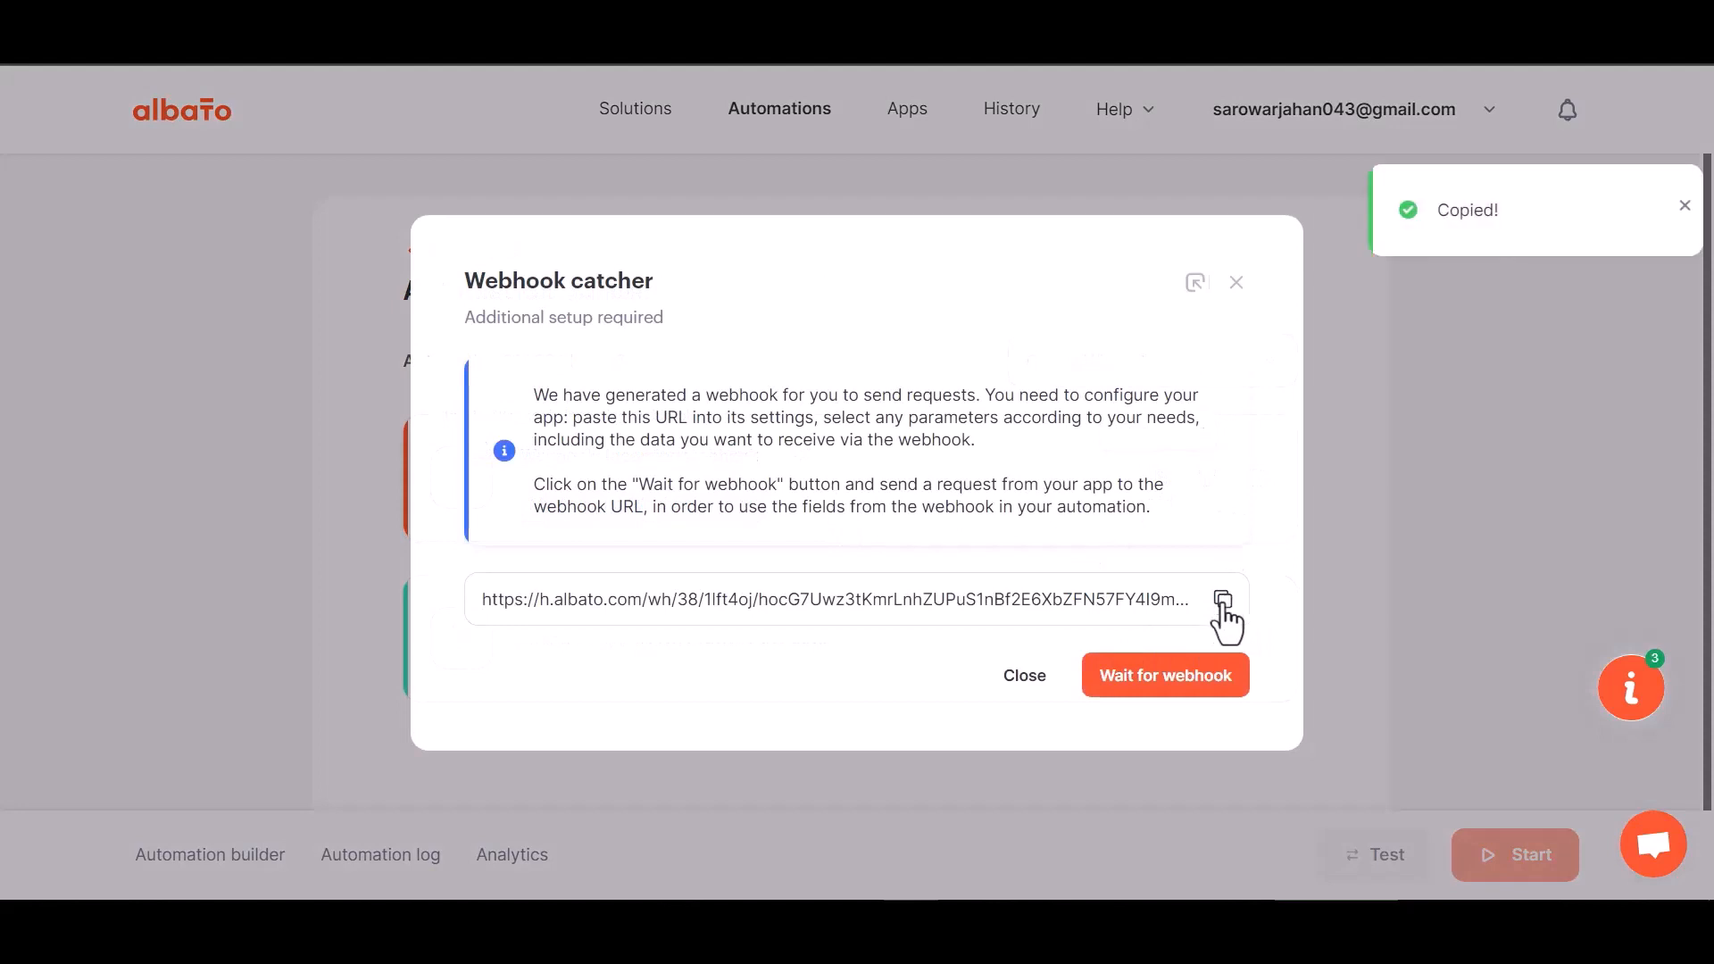
click(1159, 678)
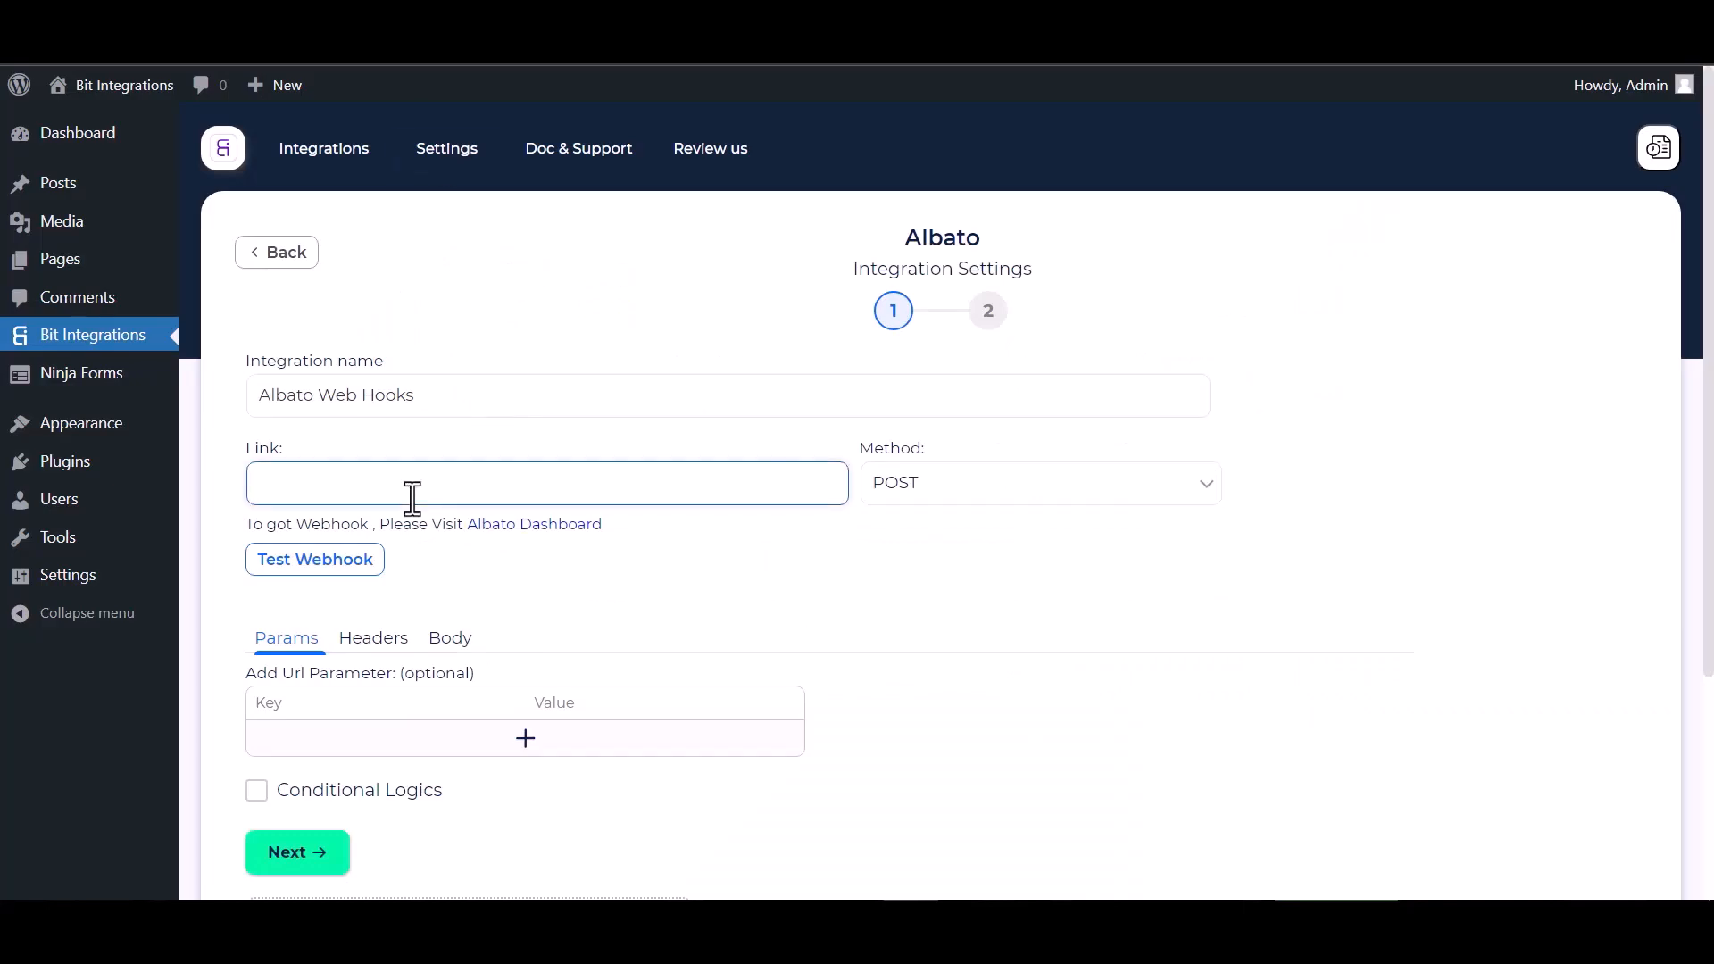
key(ctrl+v)
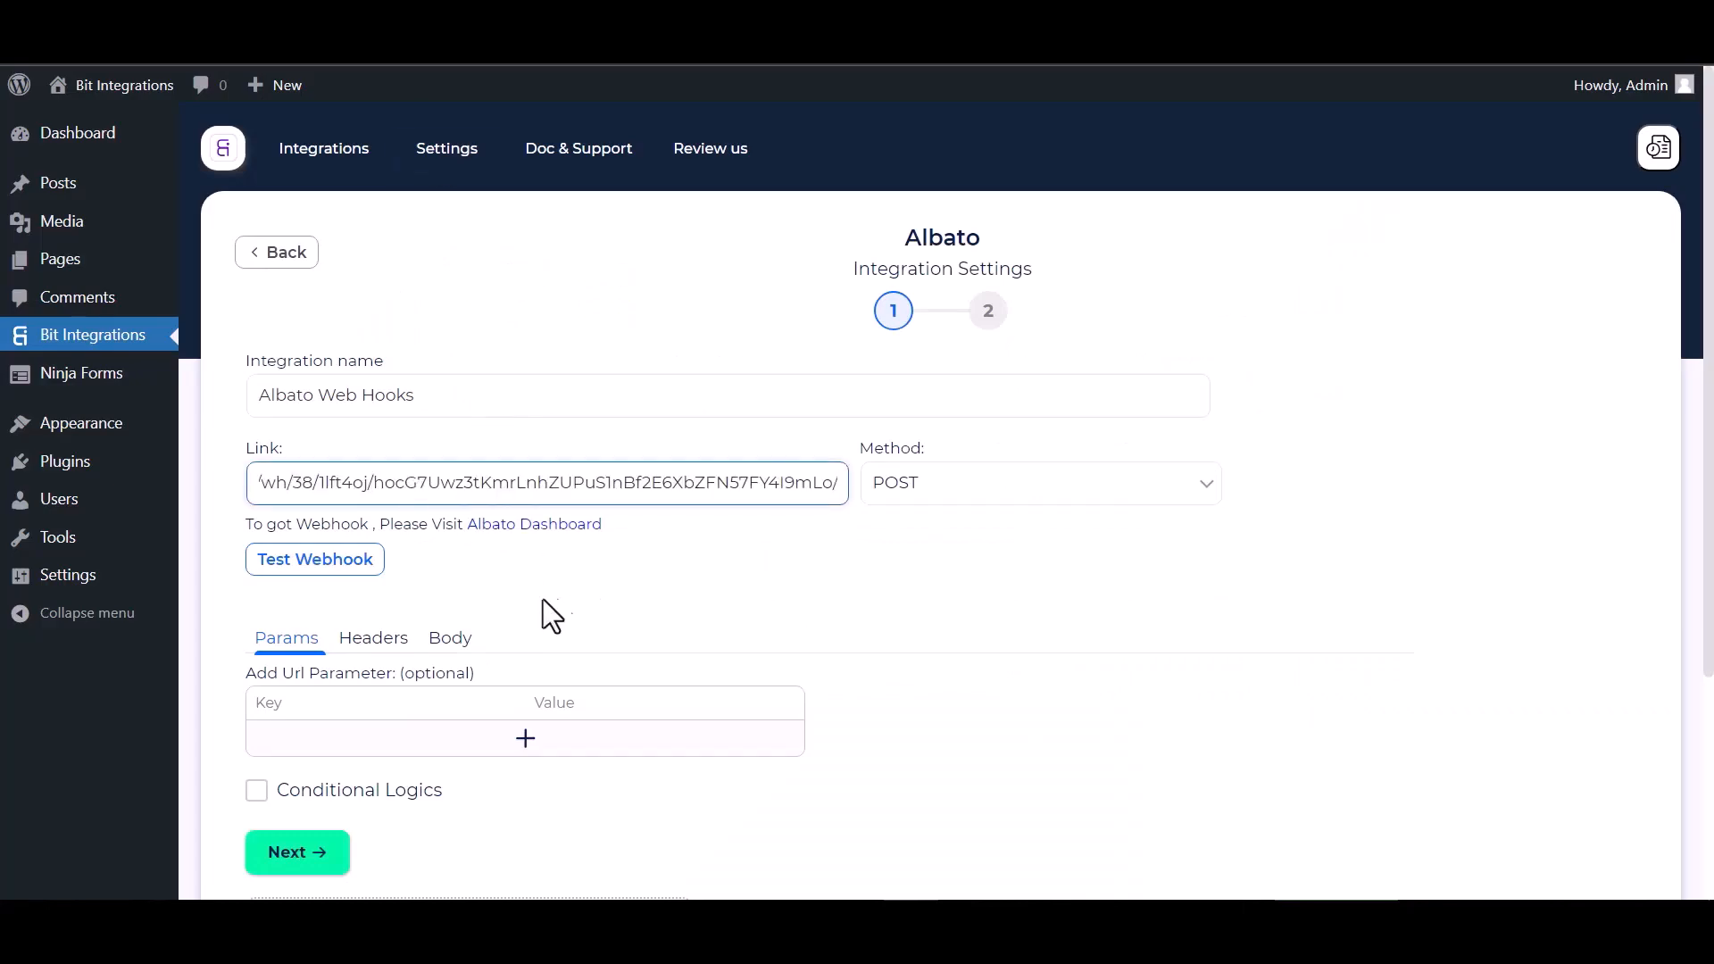
- Enable Send All Data for the request body with content type application/json, and test the webhook
click(450, 639)
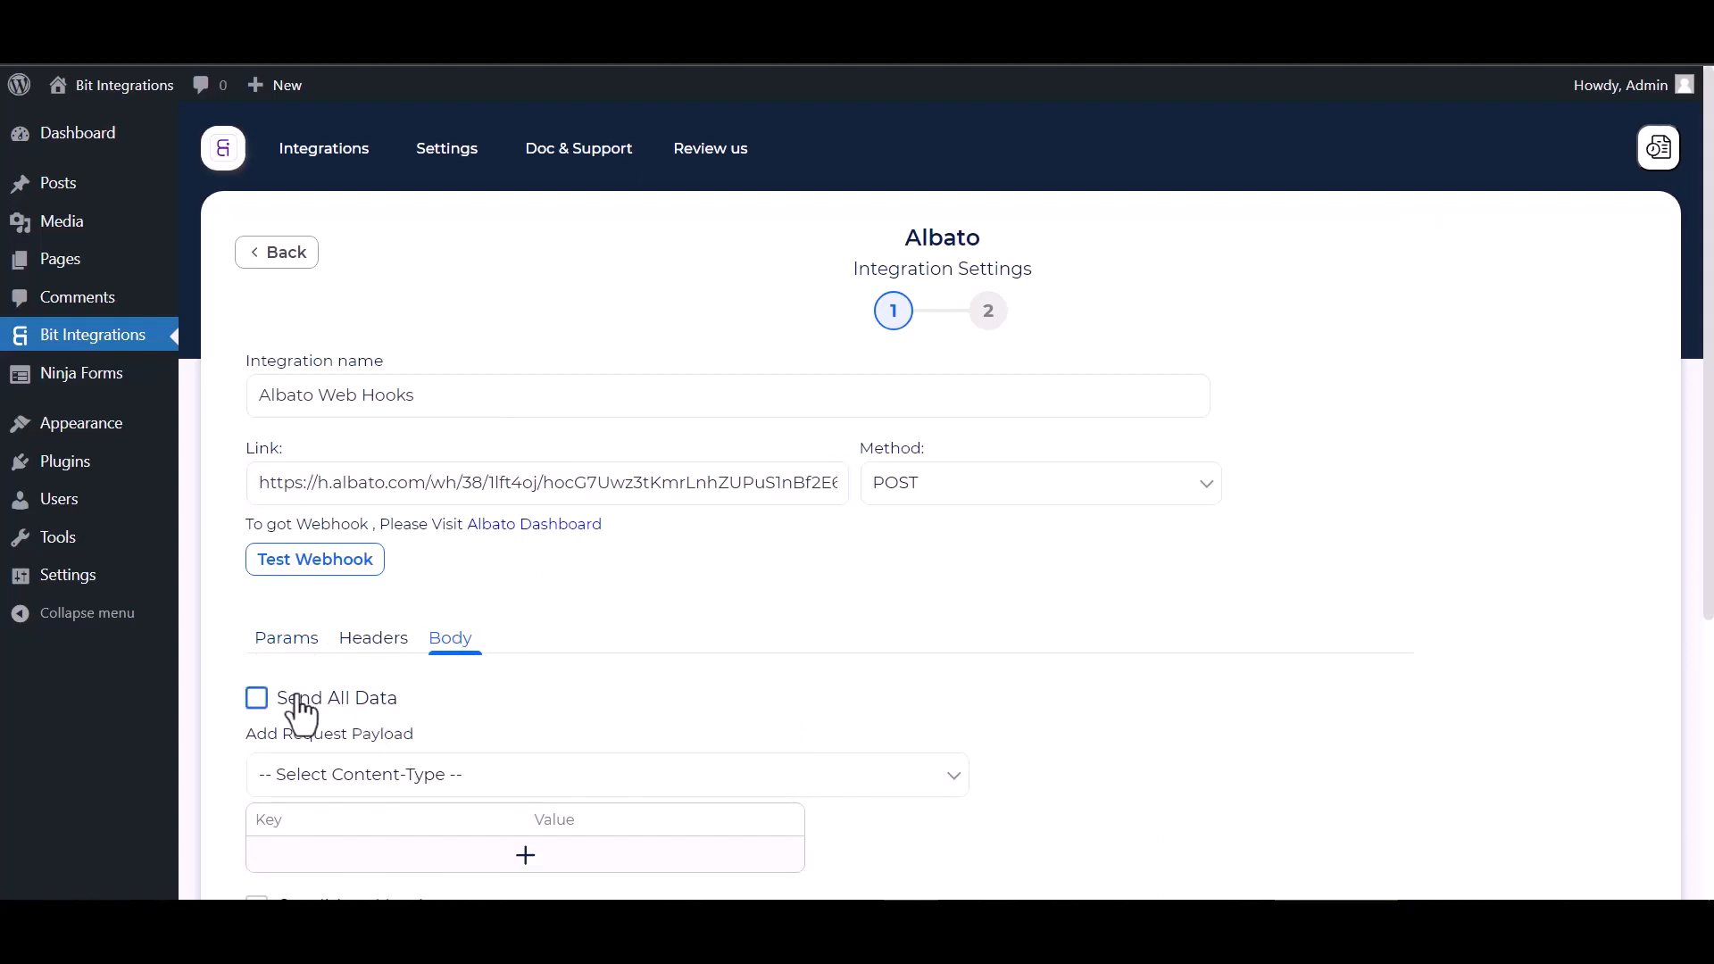
click(301, 698)
scroll(406, 706, down, 3)
click(473, 560)
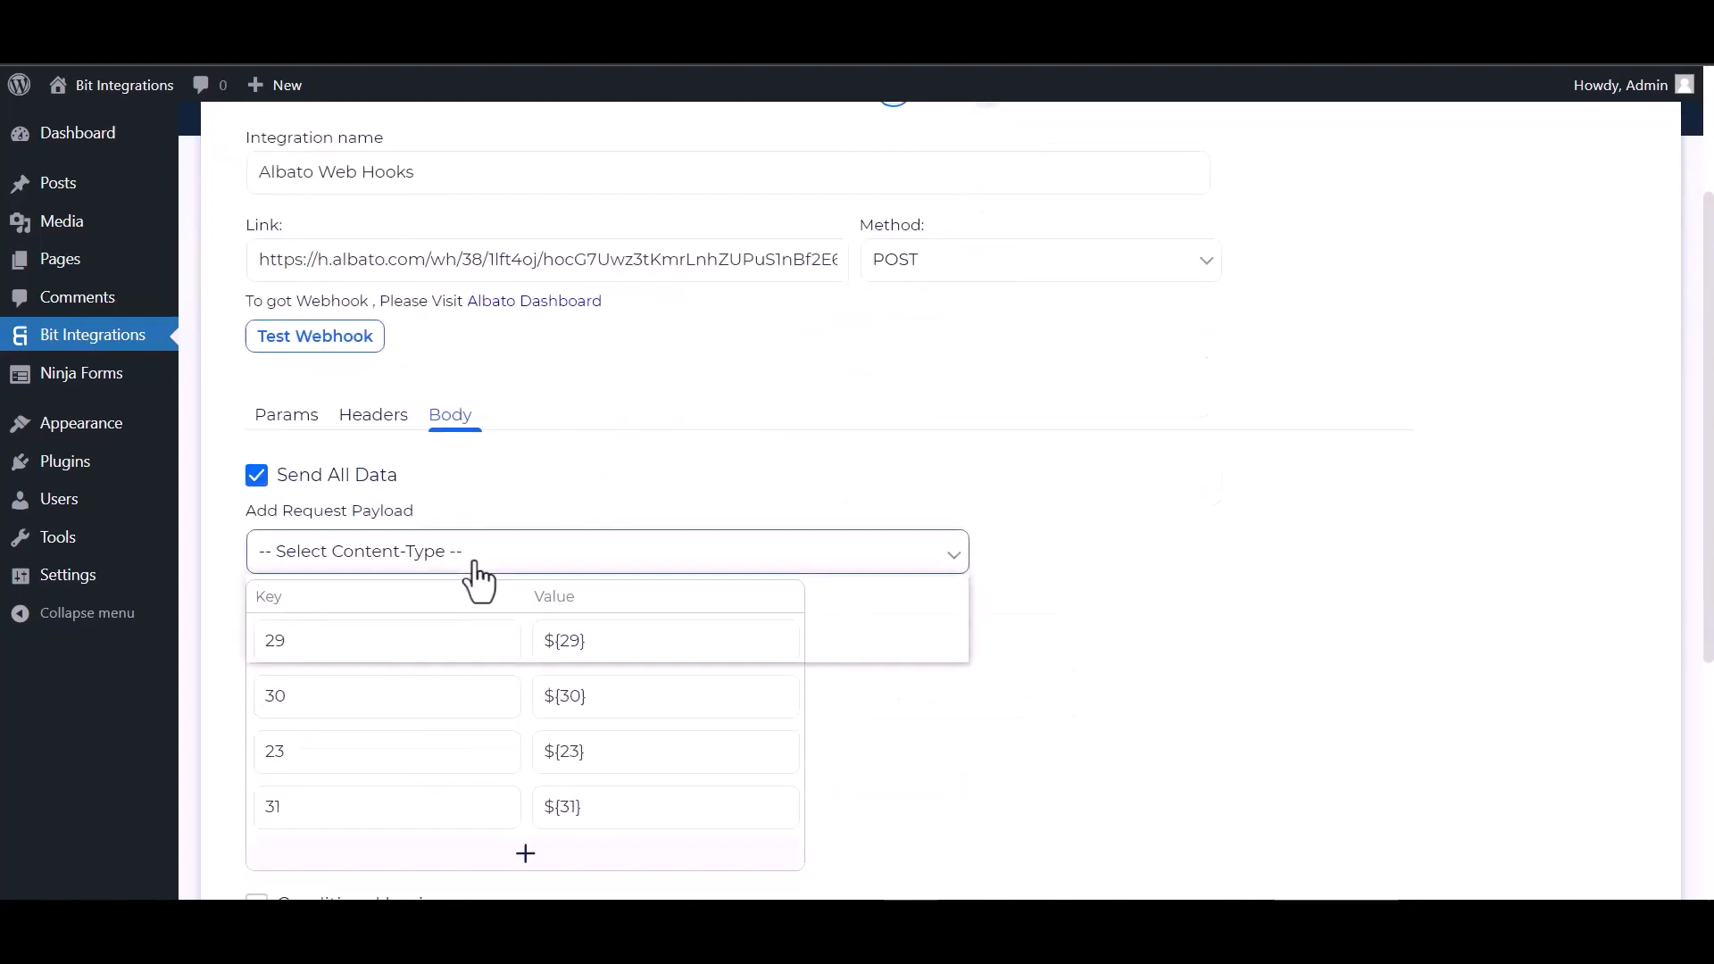
click(355, 610)
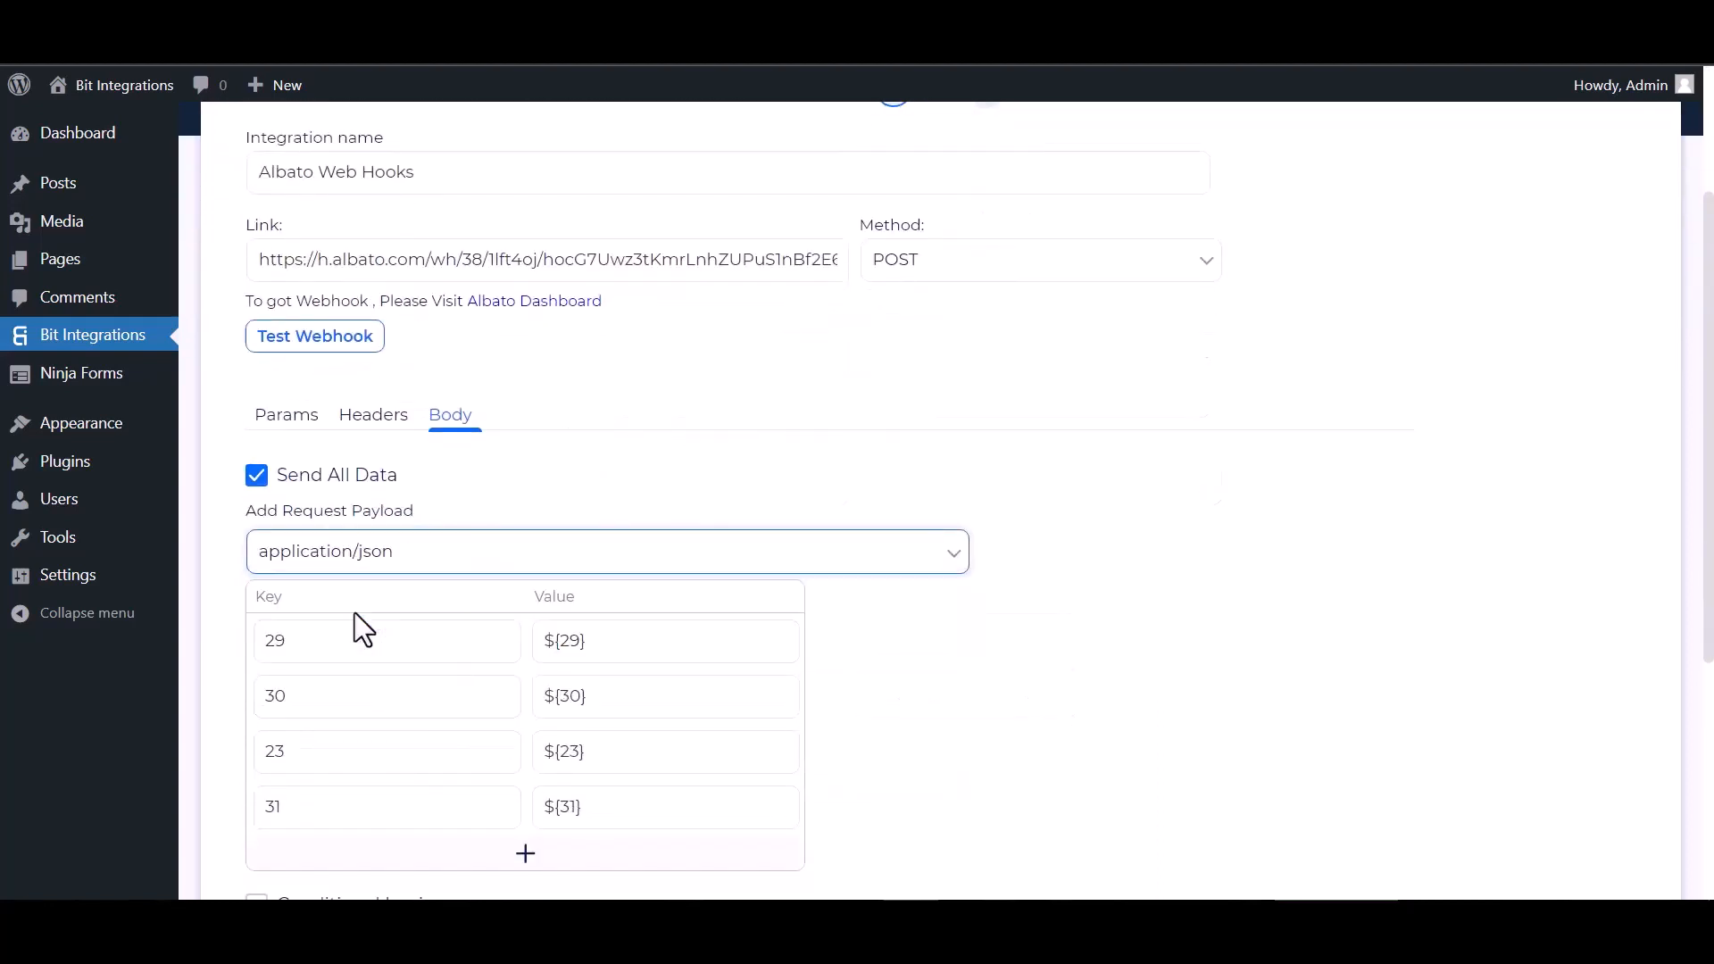
scroll(404, 433, up, 1)
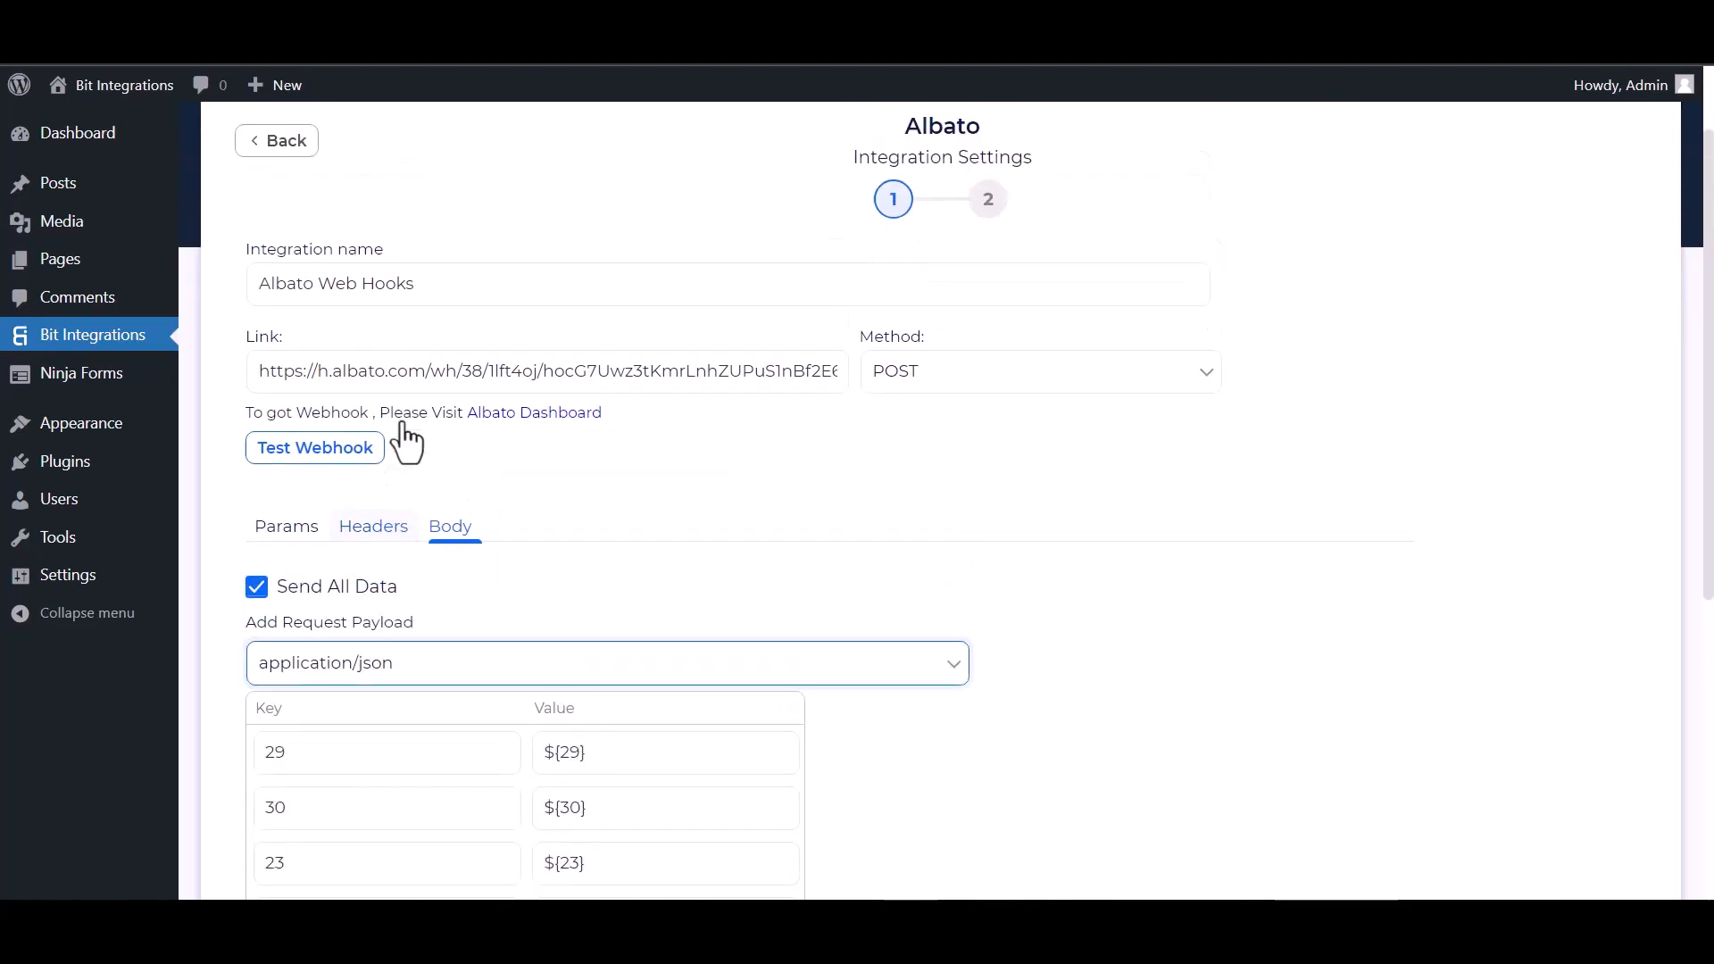
click(325, 450)
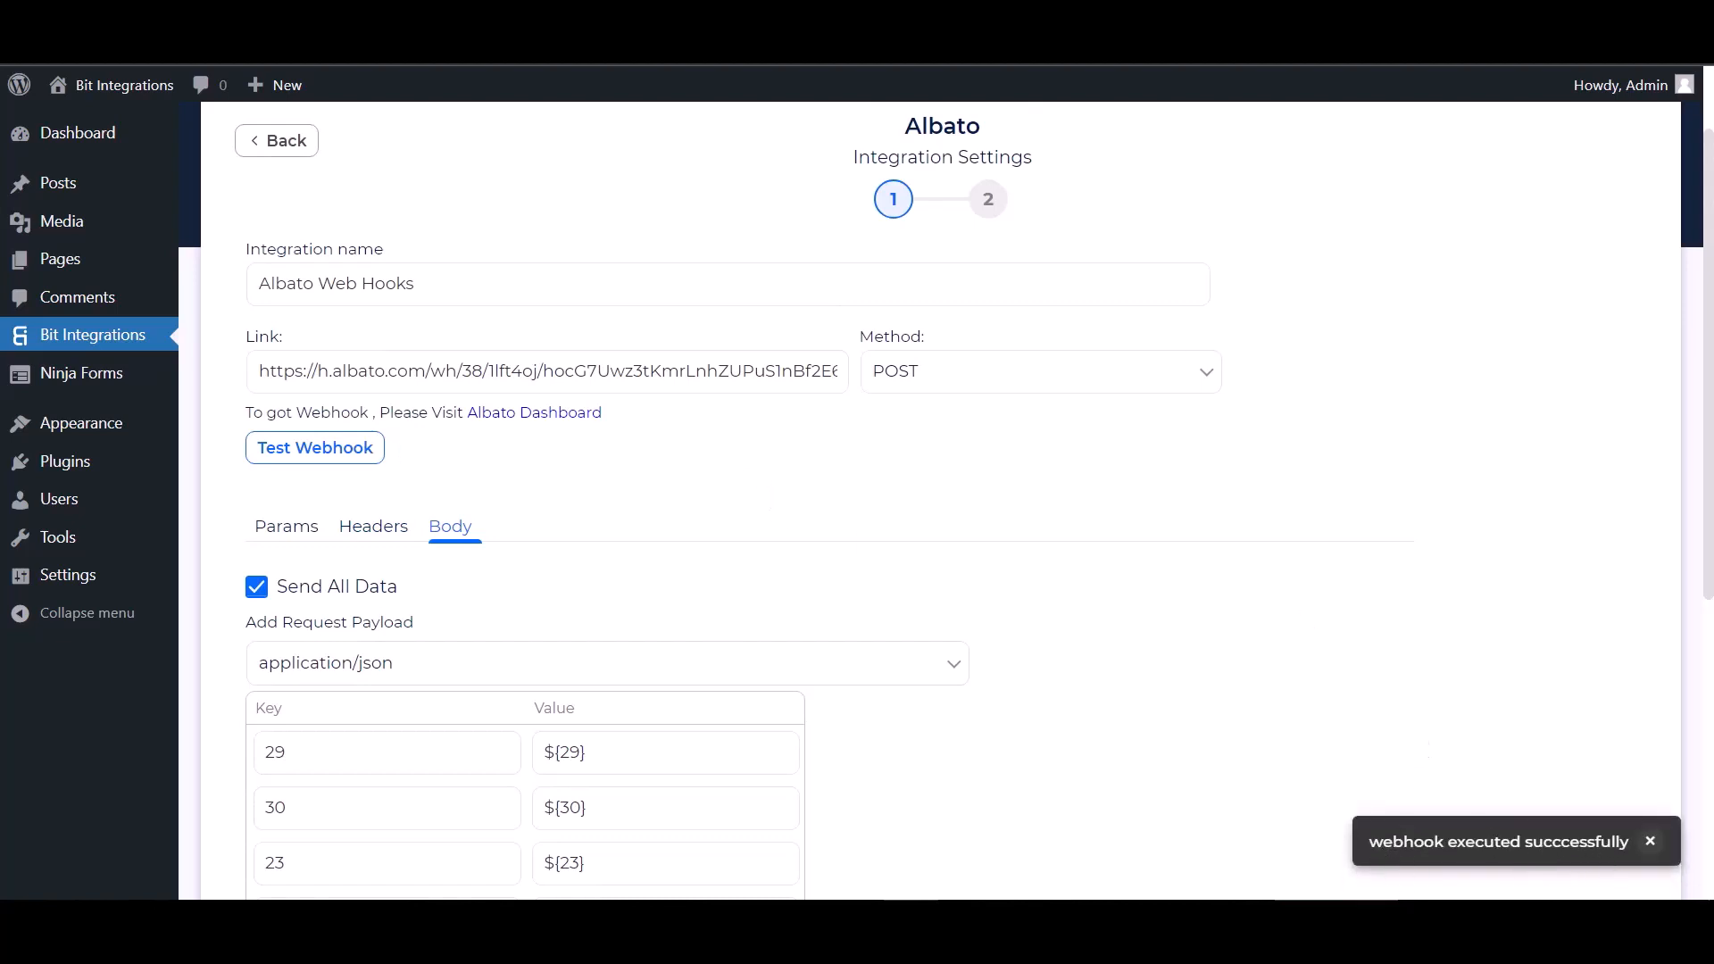
scroll(260, 581, down, 5)
click(257, 571)
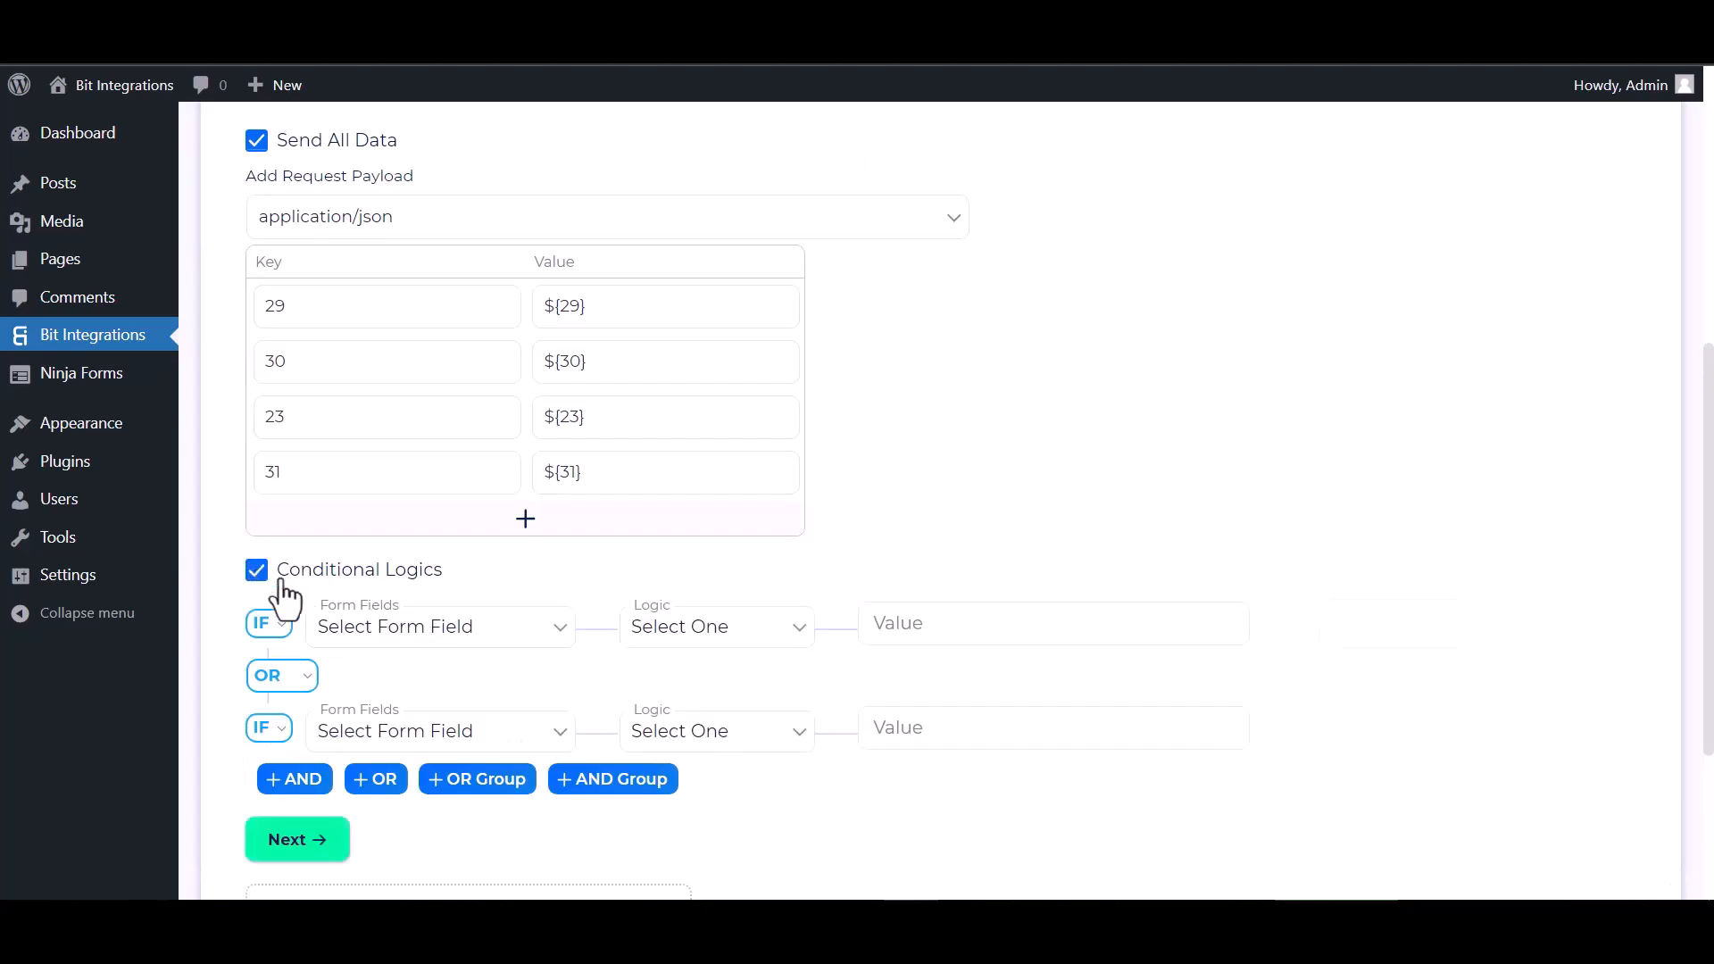
scroll(459, 661, down, 1)
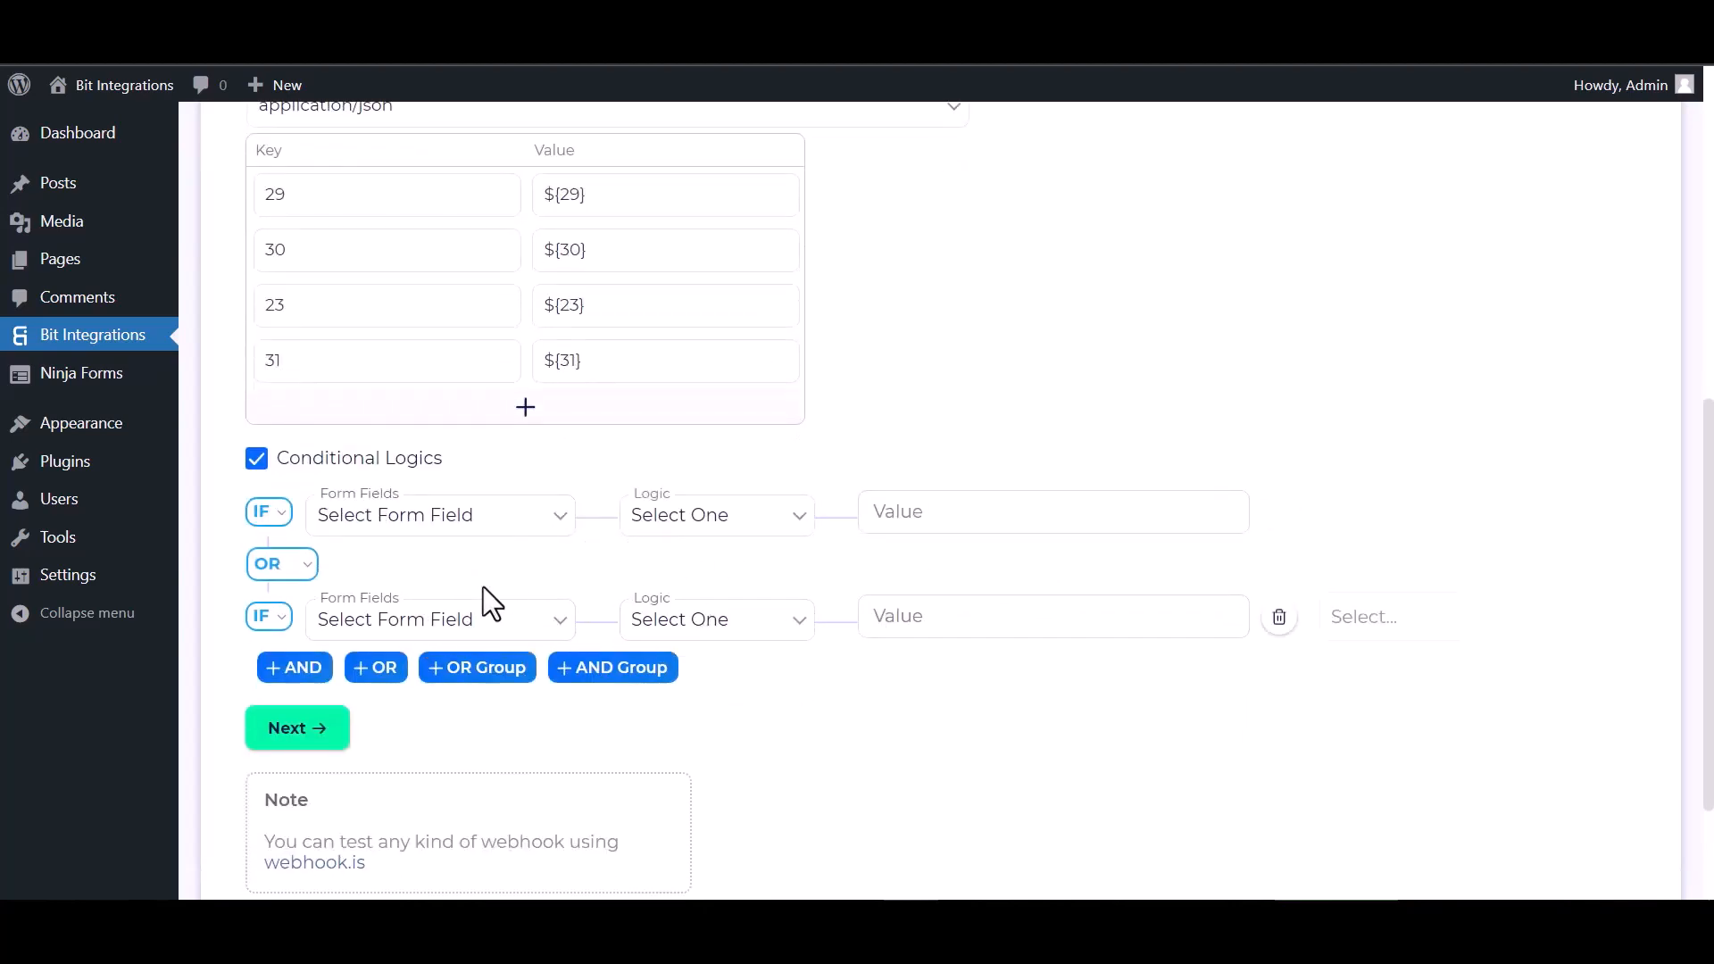
click(261, 459)
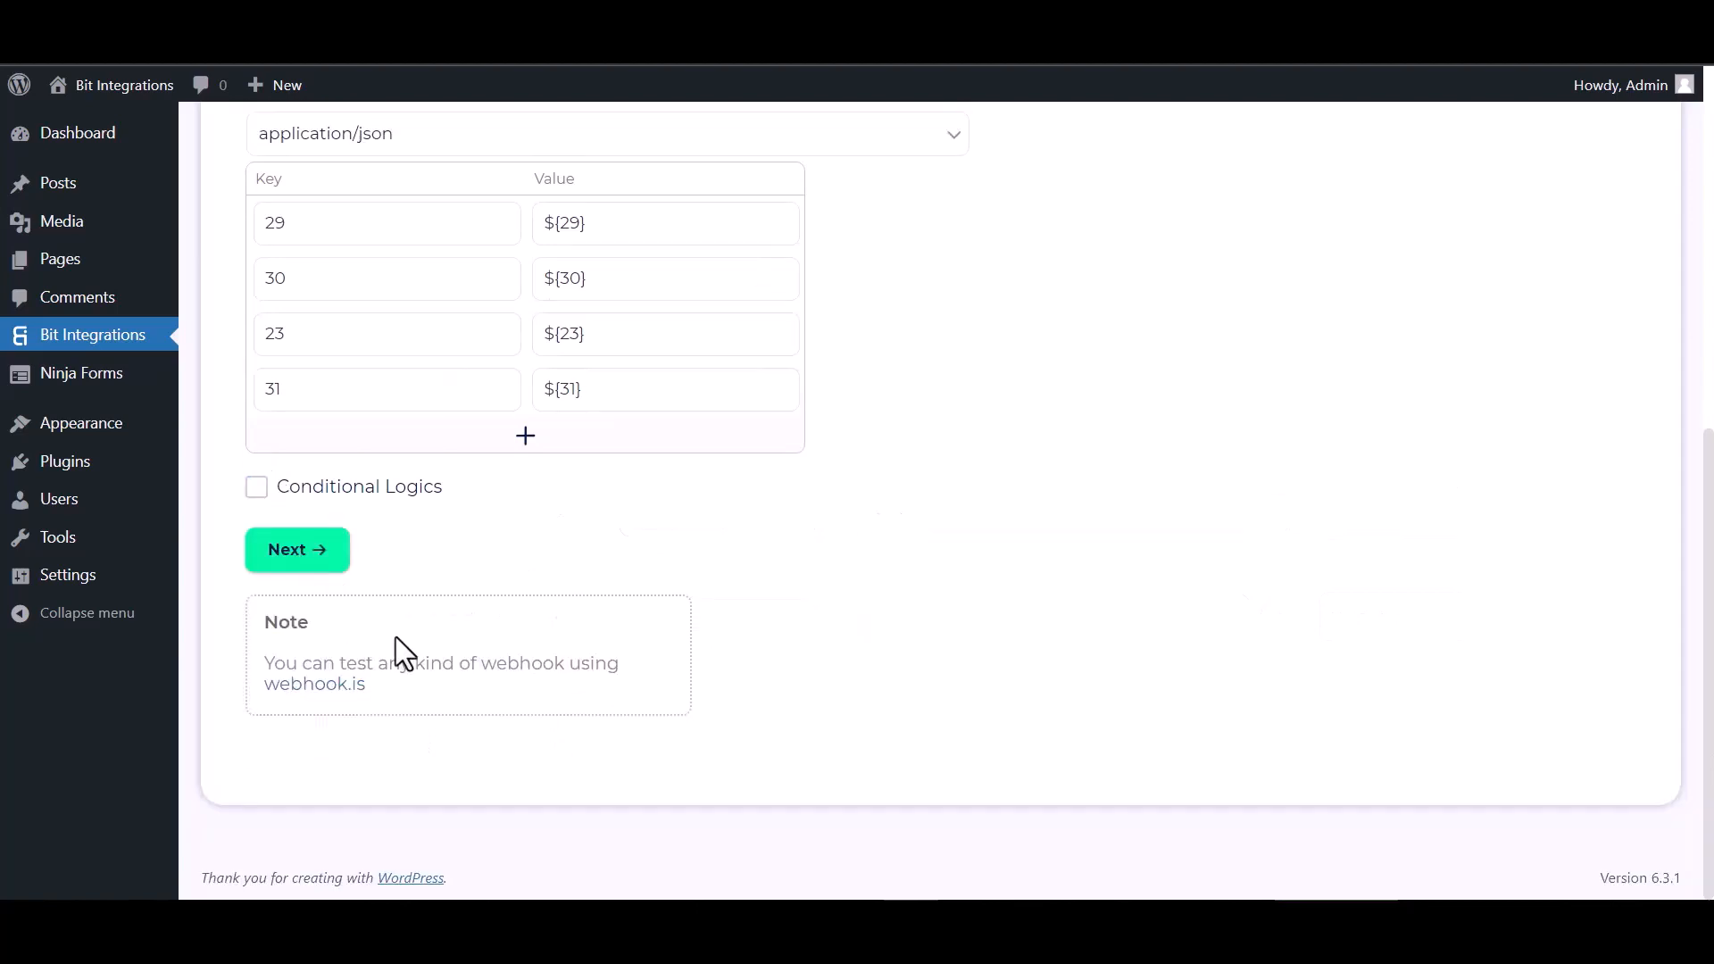
- Continue to the final stage of the Albato integration settings, then finish and save the integration
click(307, 576)
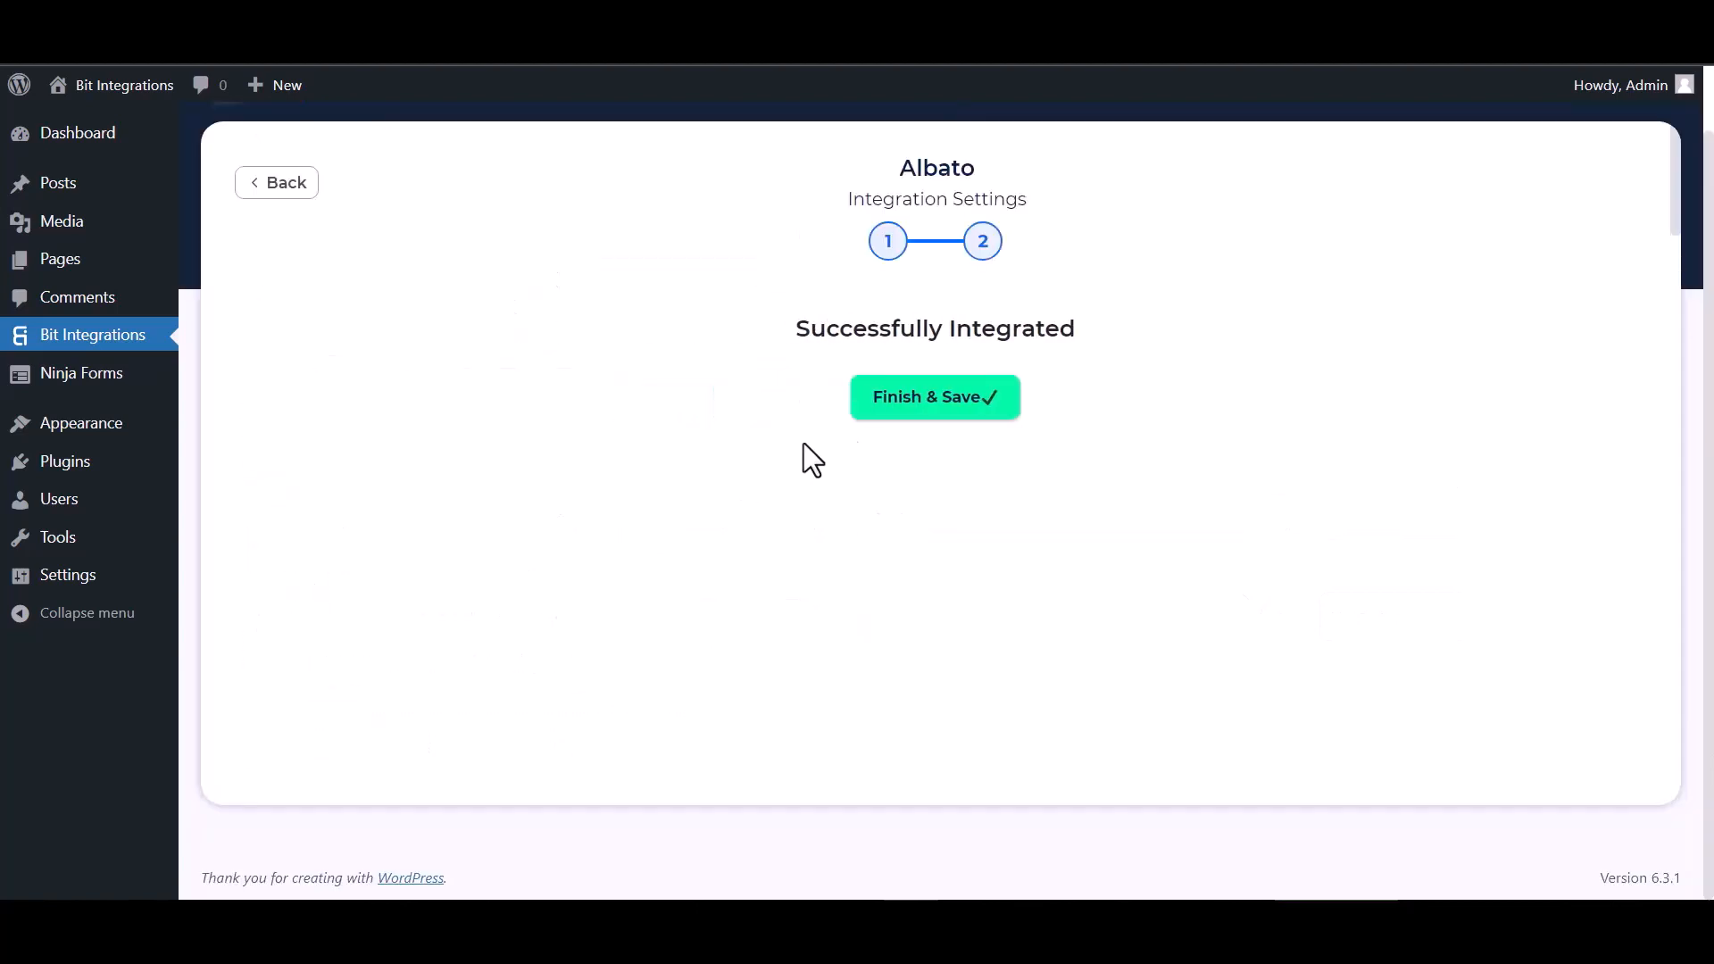
click(884, 409)
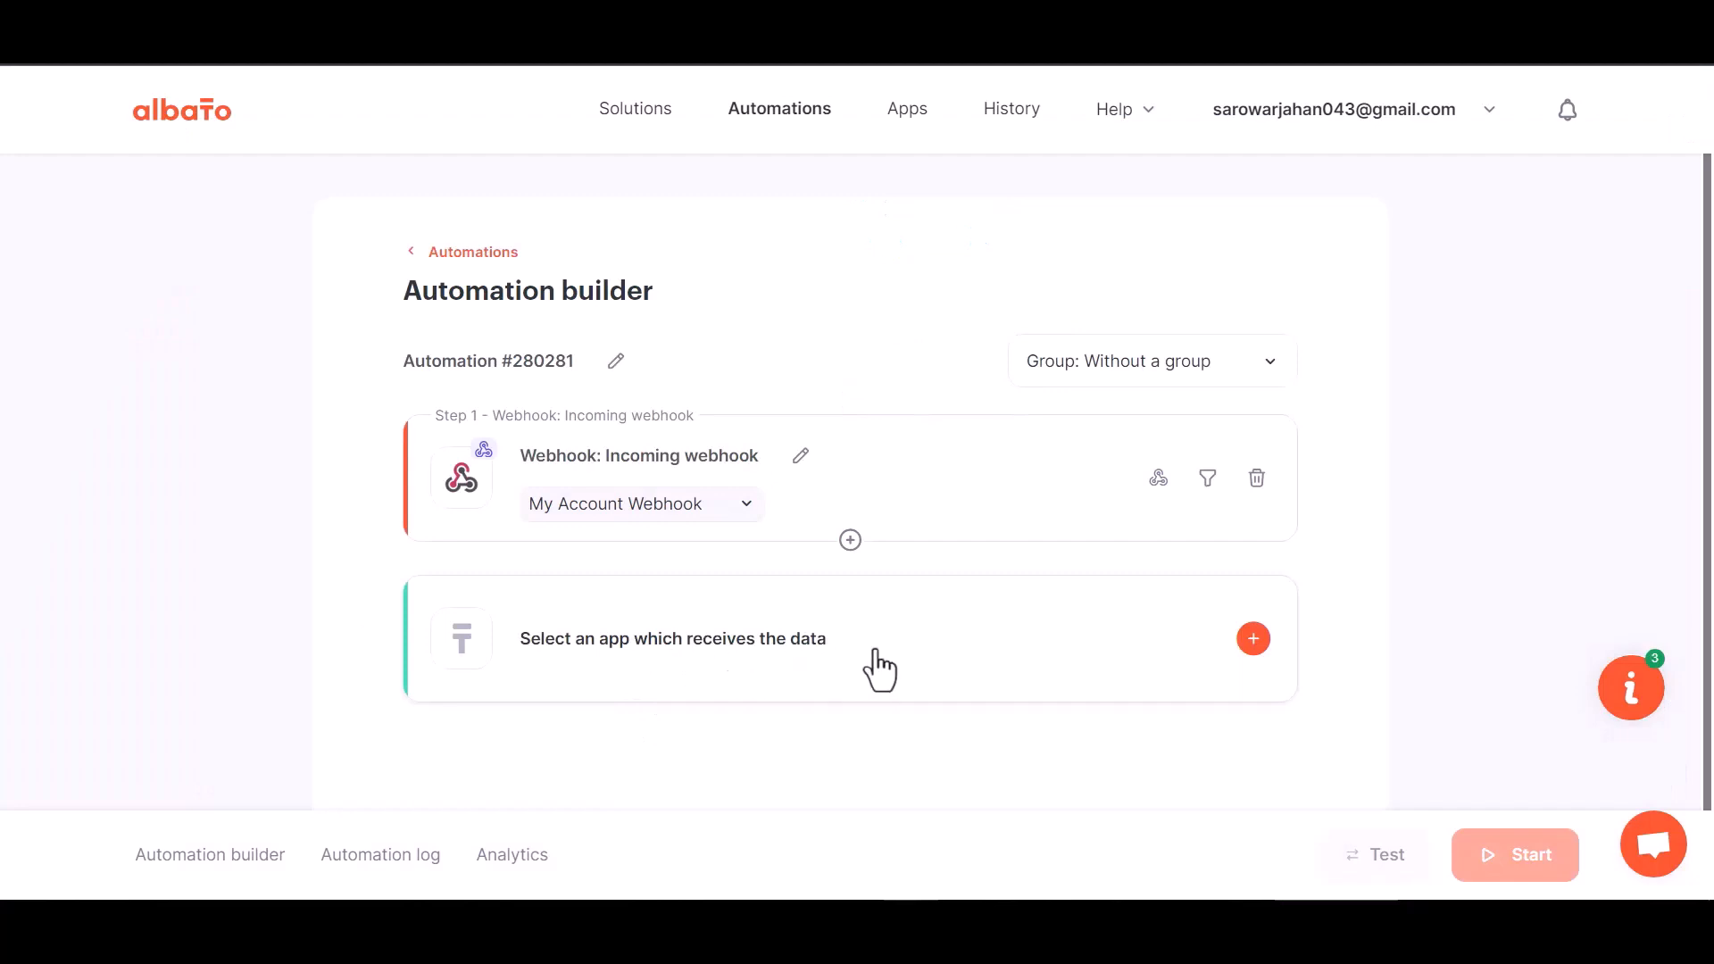
- Set MailChimp as the app receiving the data, with the action Add subscriber to the list
click(877, 653)
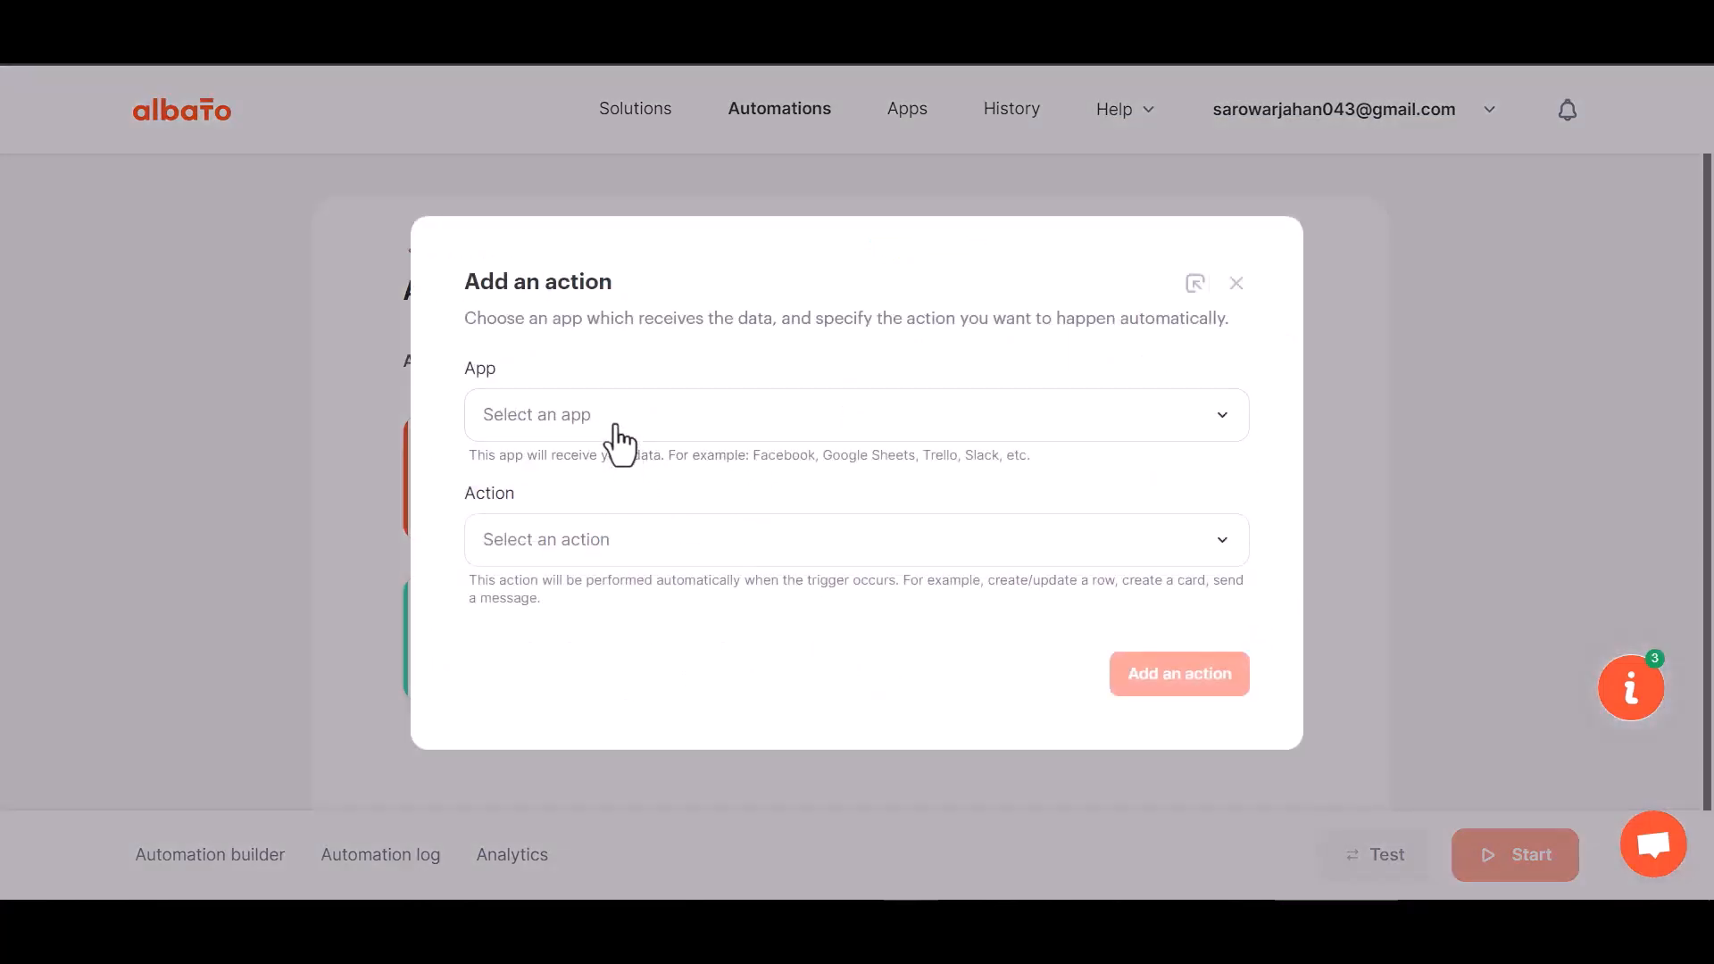
click(576, 468)
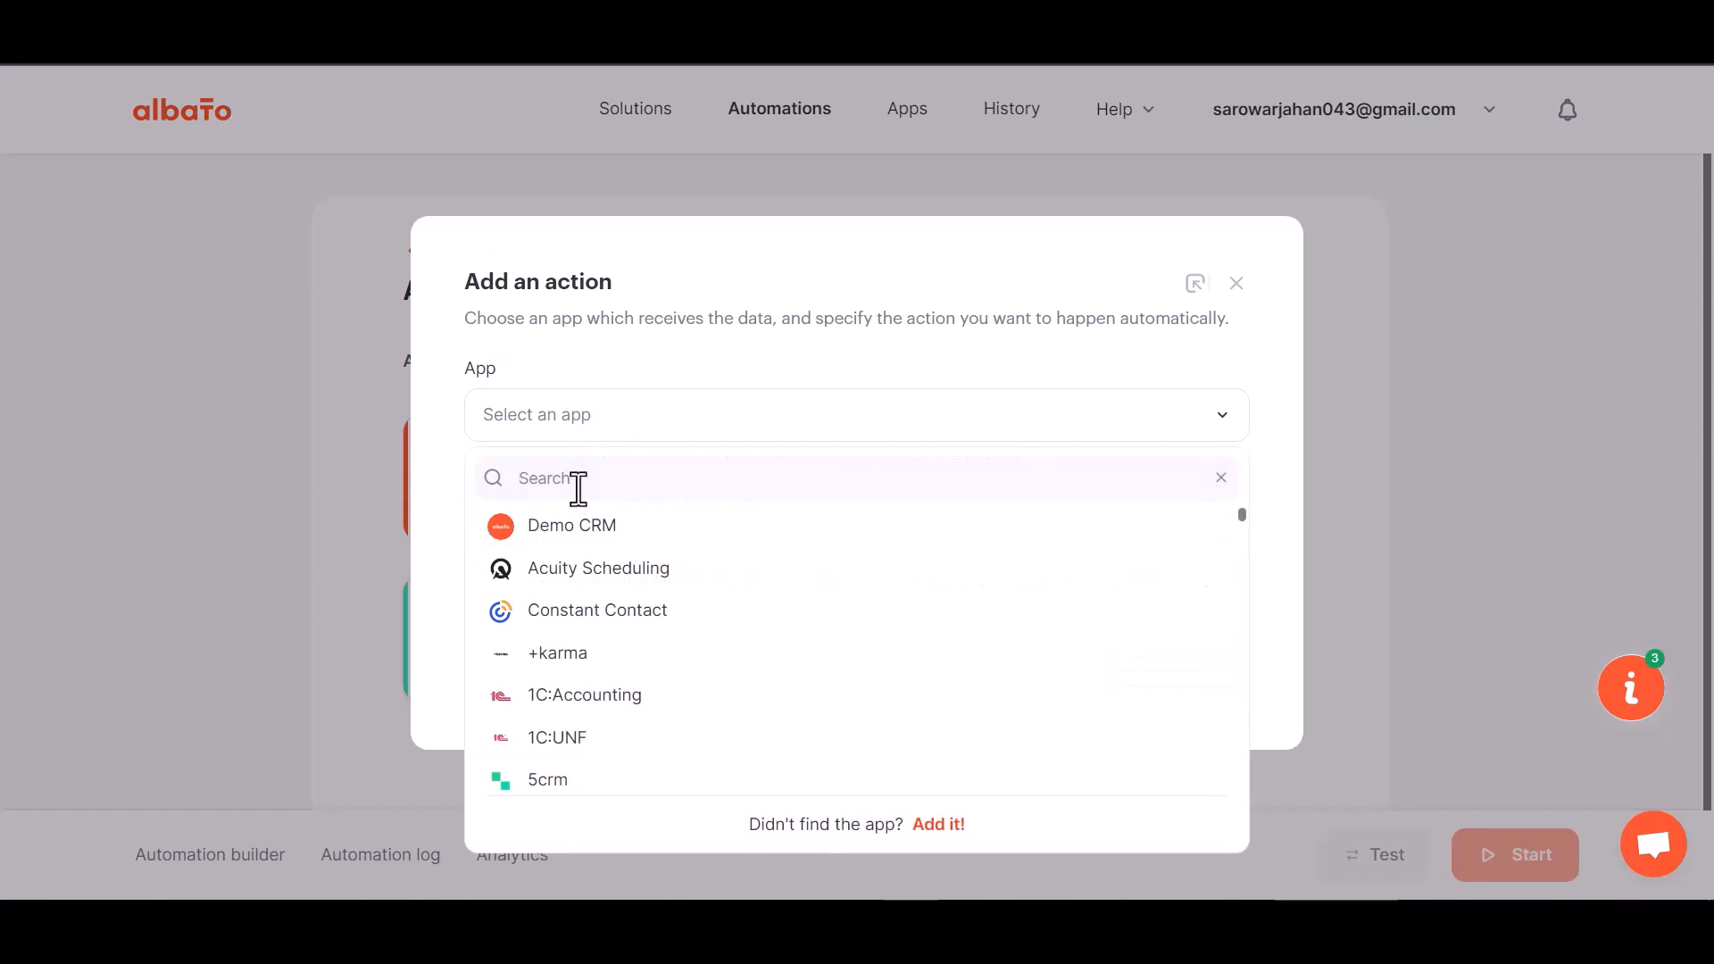
text(mail)
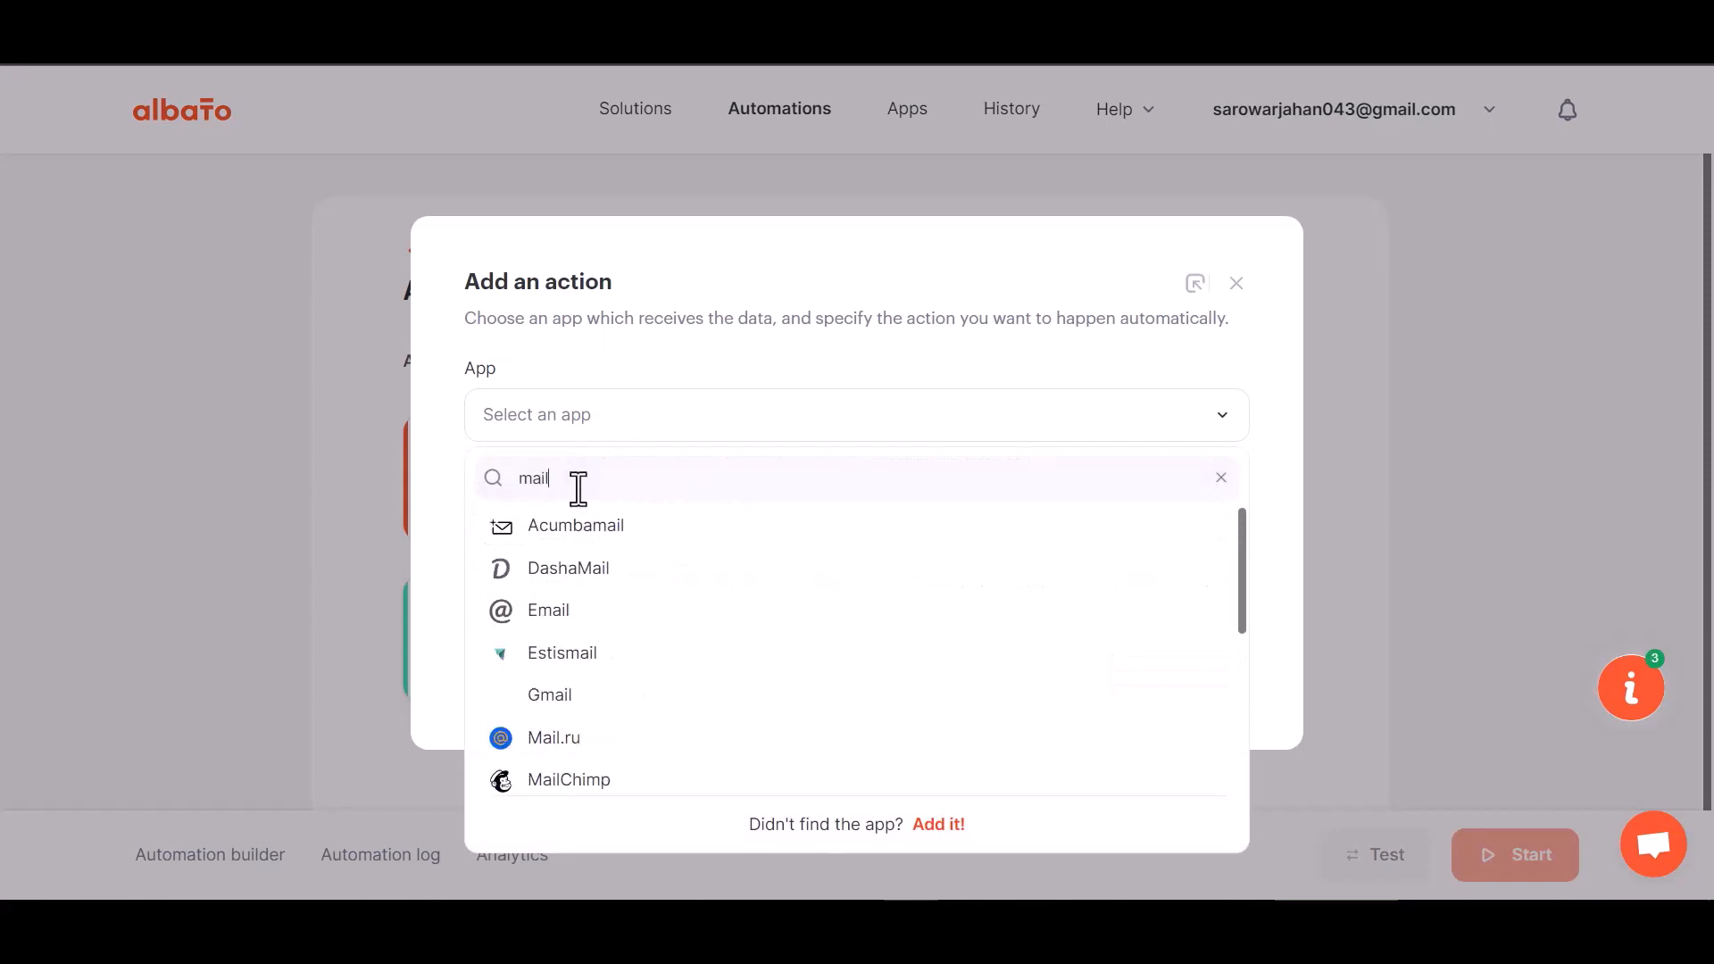
text(c)
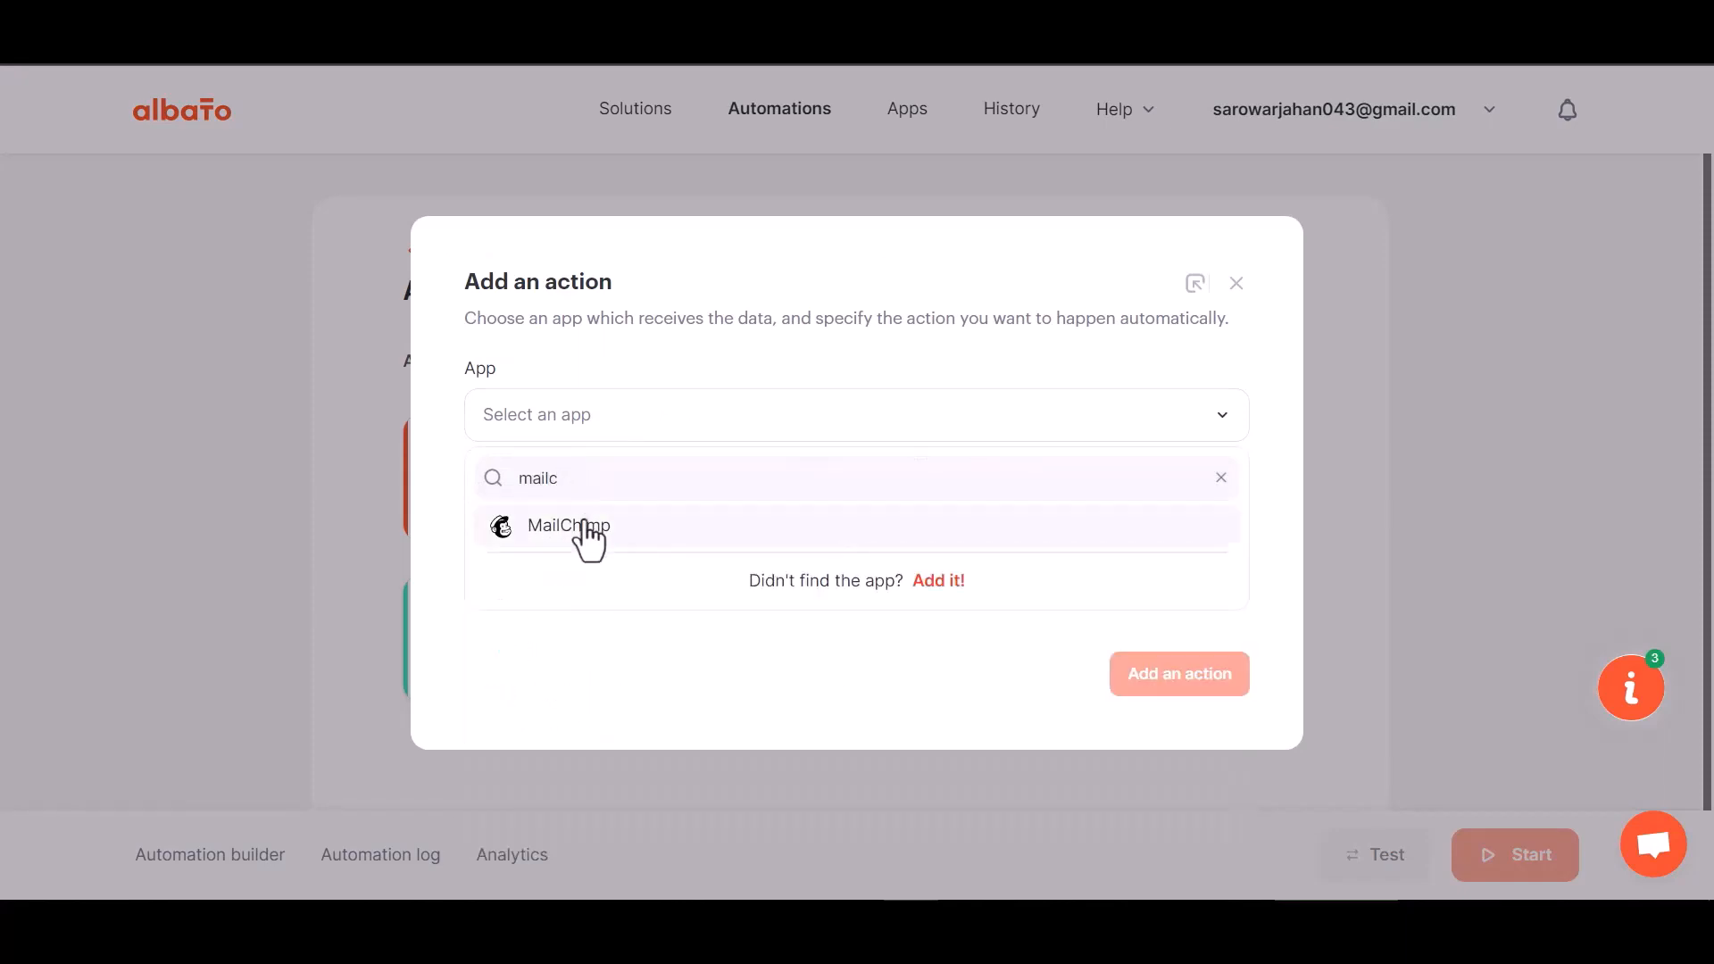
click(582, 526)
click(613, 561)
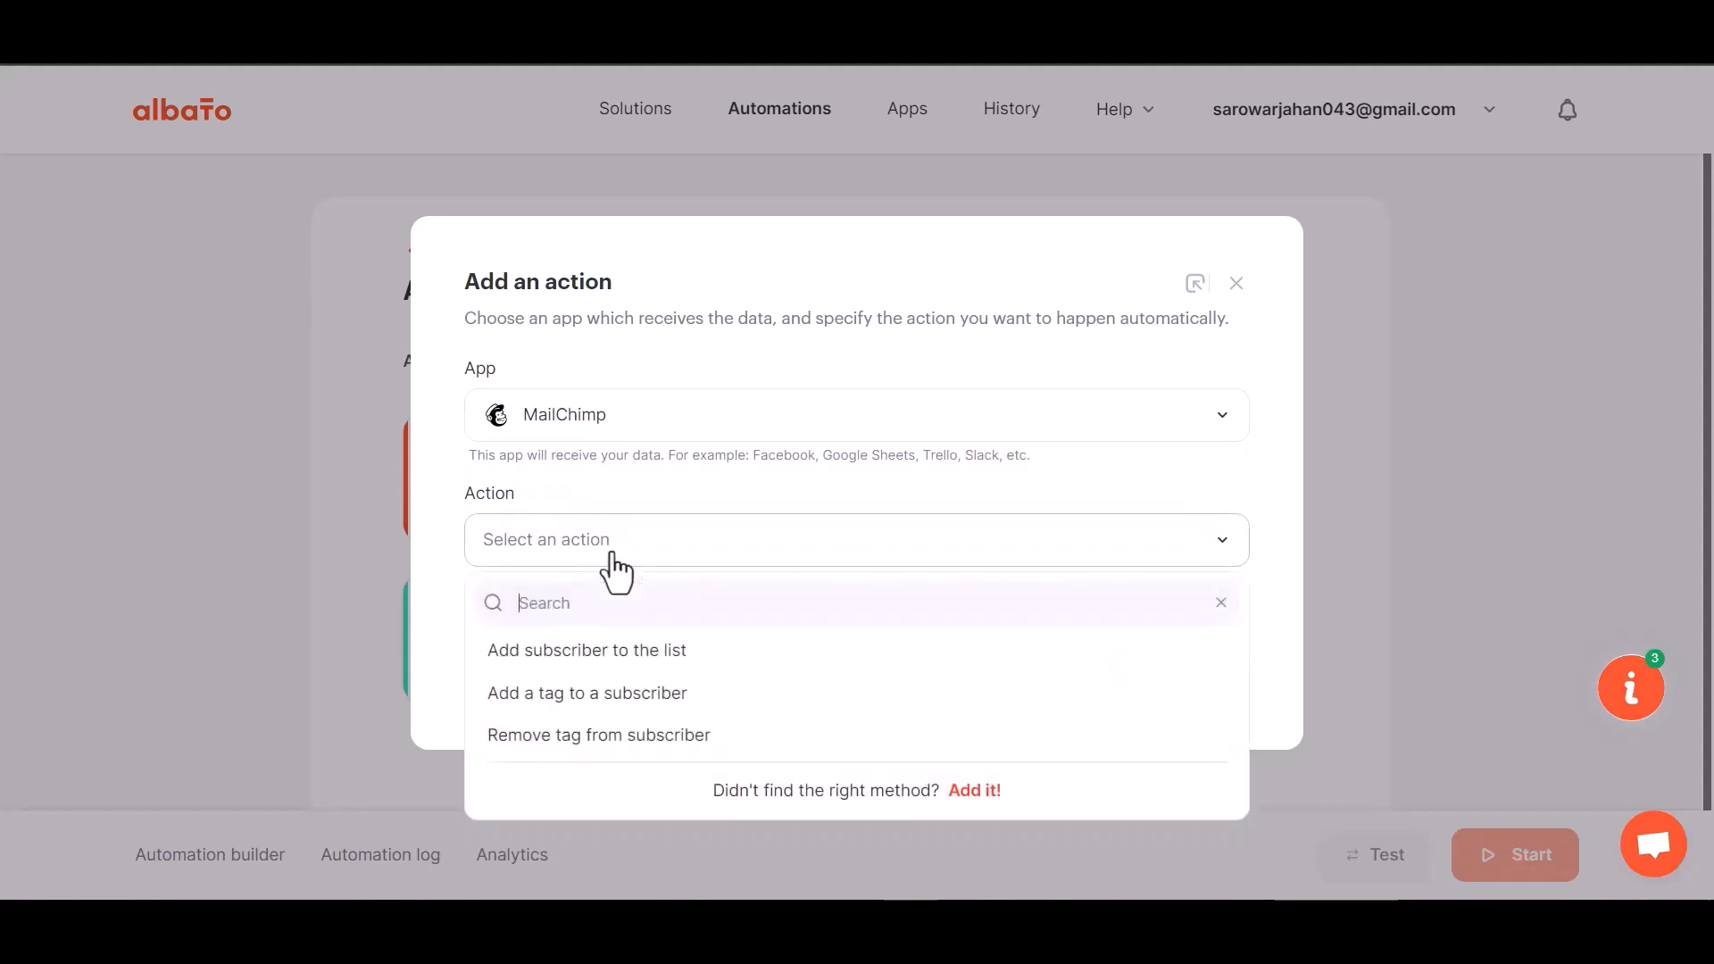
click(656, 661)
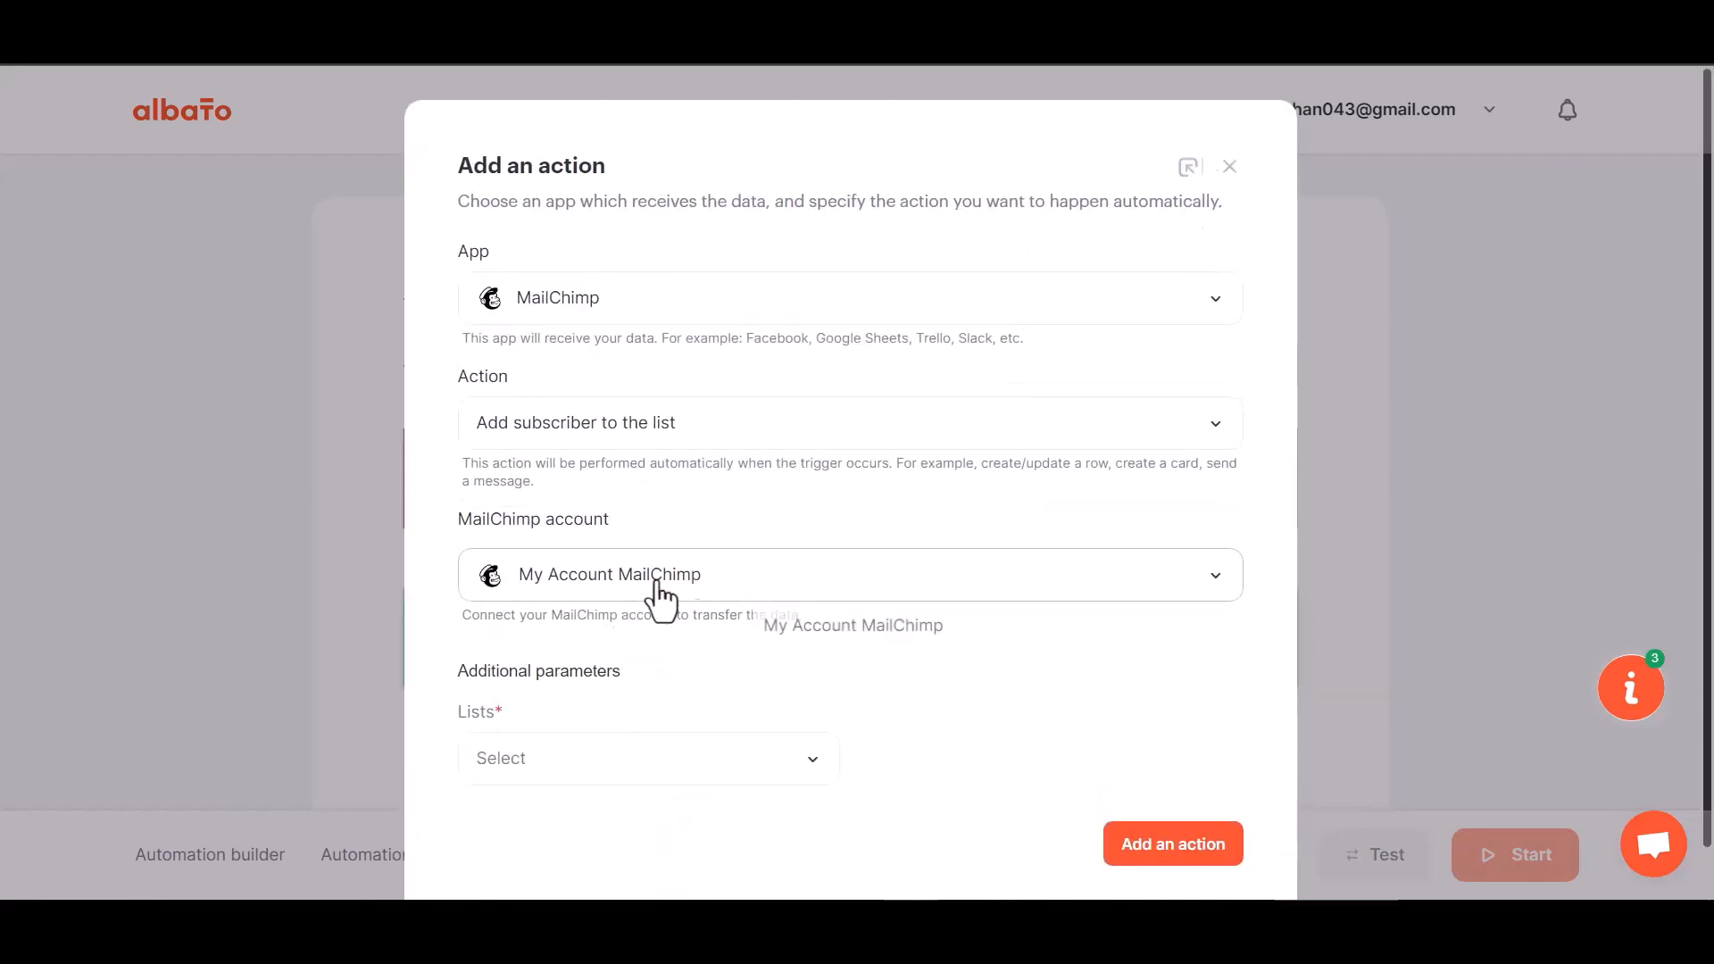
- Connect a MailChimp account by granting Albato access, logging in with the username and account password, and authorizing the app
click(661, 589)
click(828, 644)
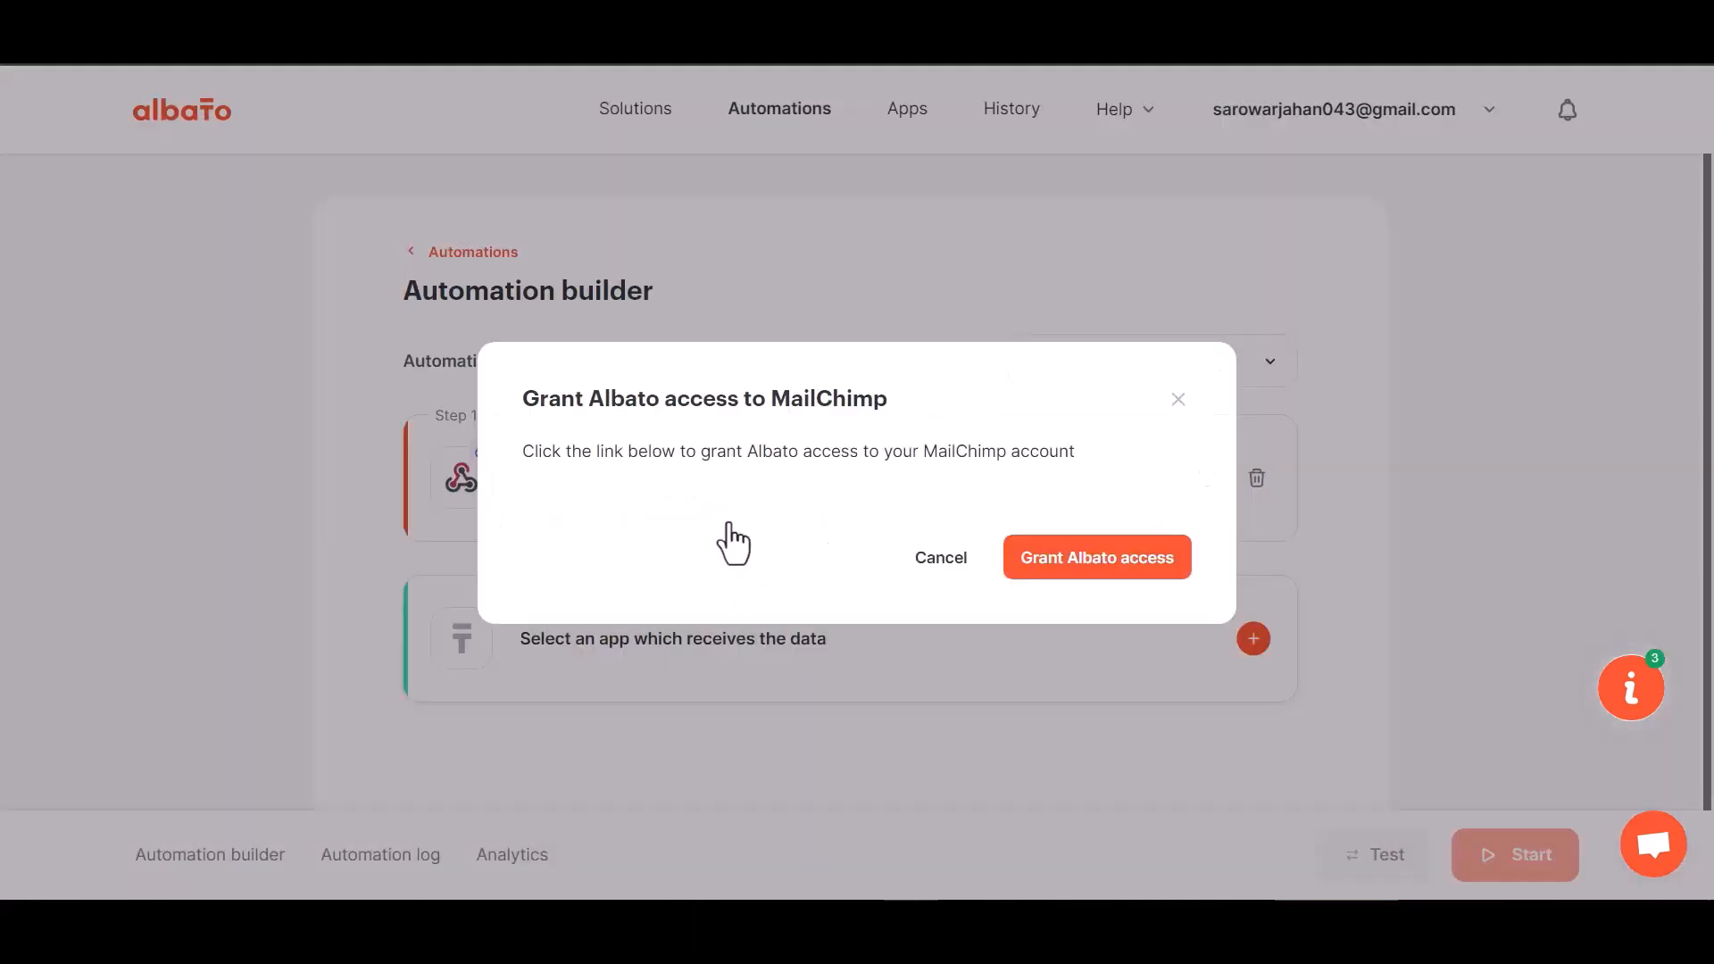
click(1071, 571)
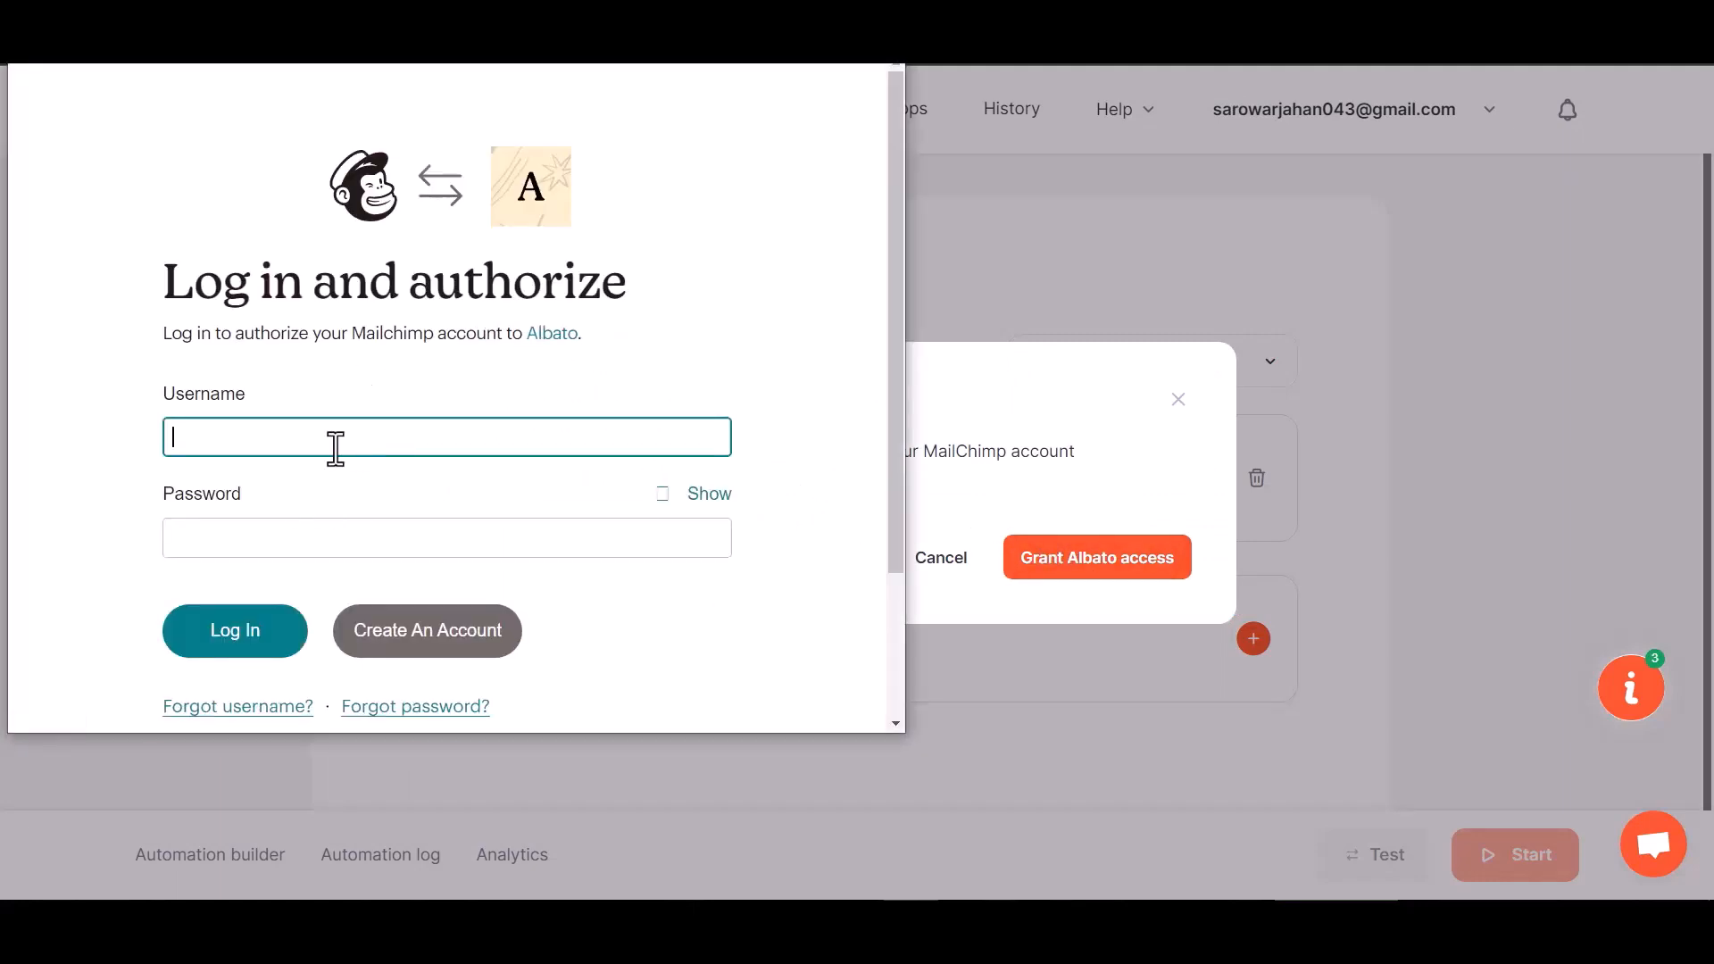
click(249, 658)
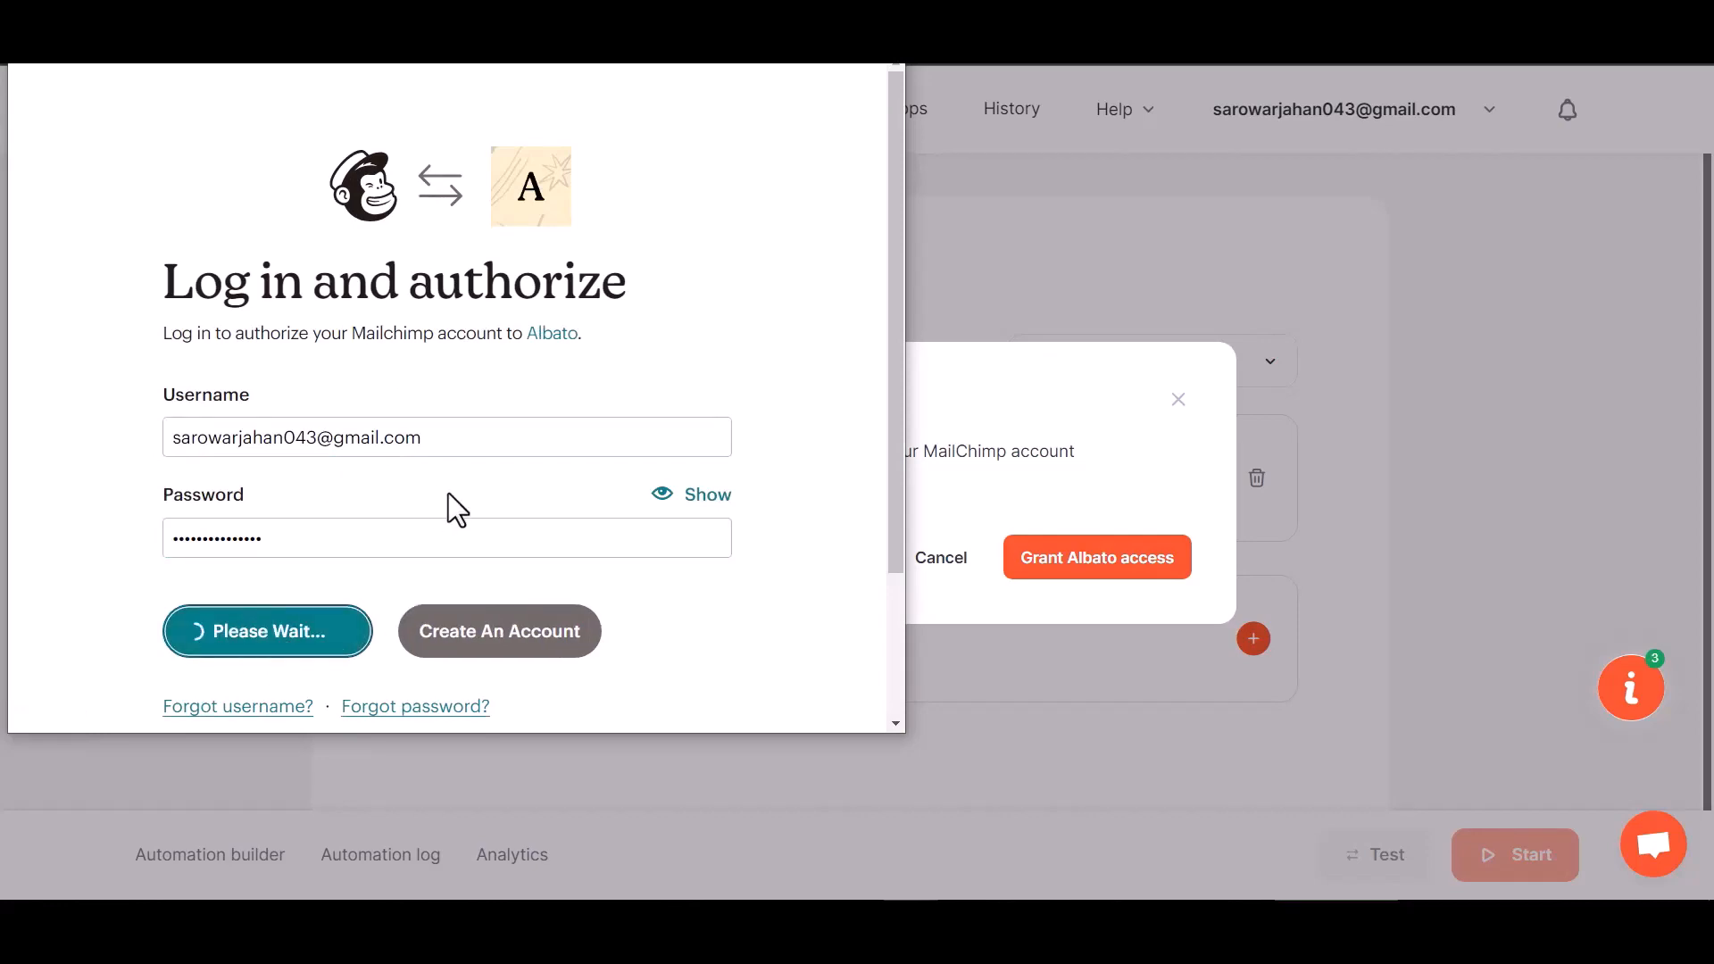
scroll(448, 493, down, 3)
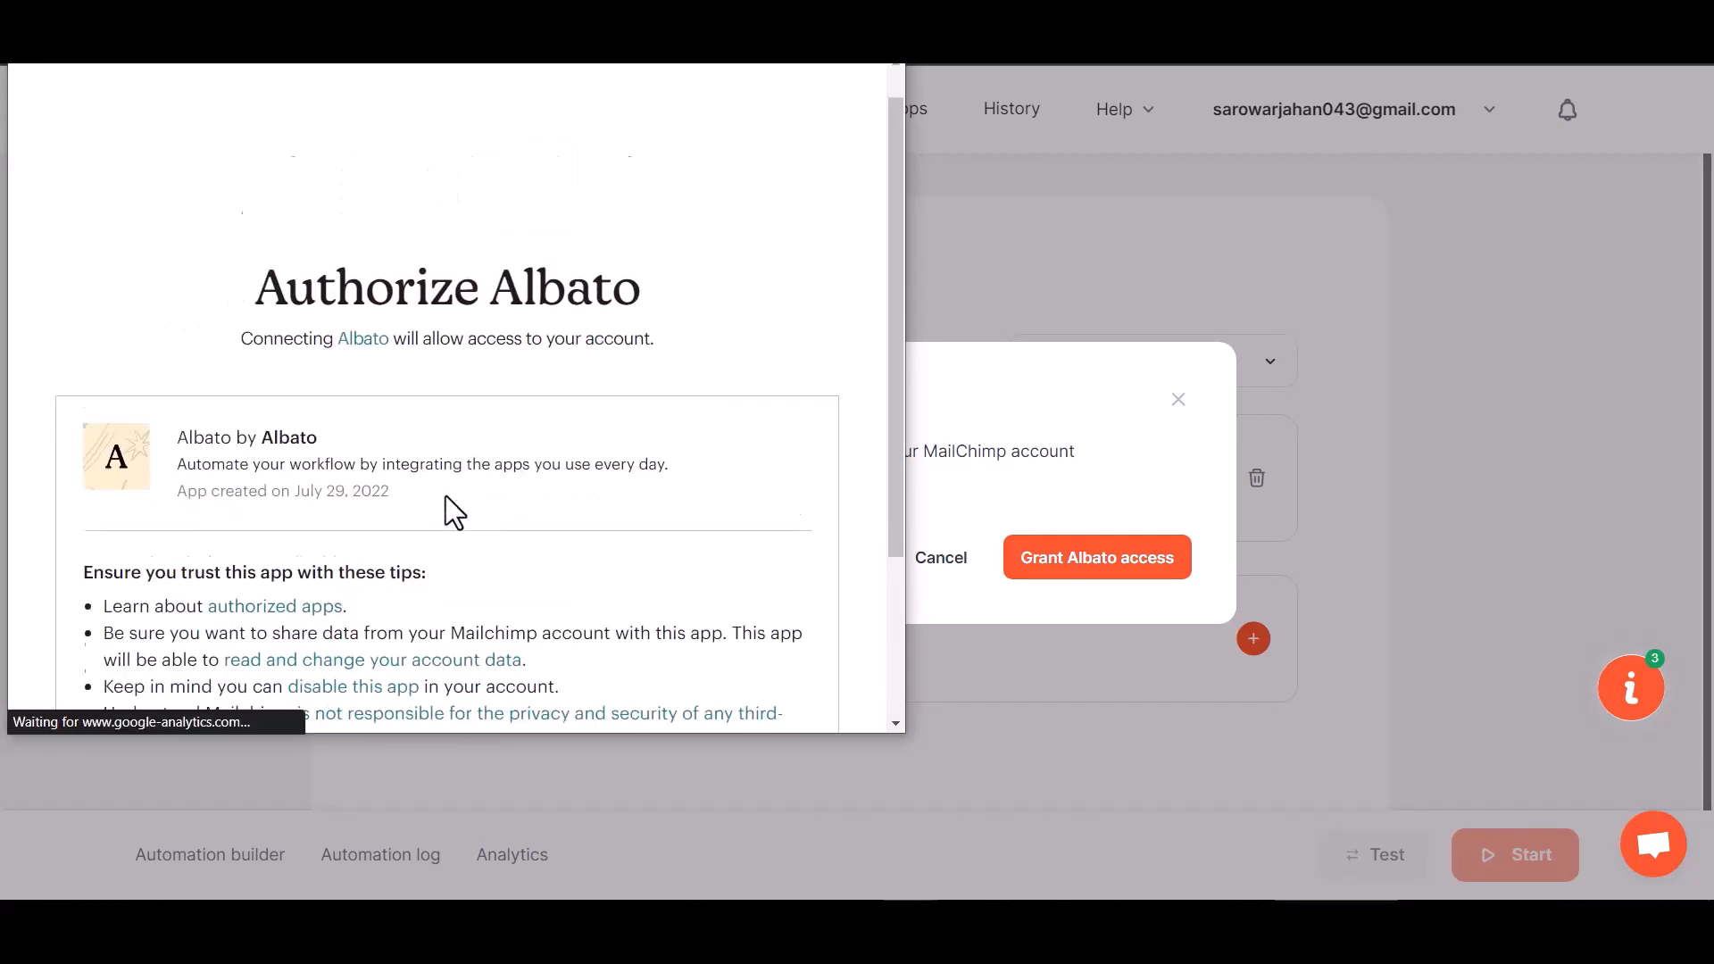
click(115, 659)
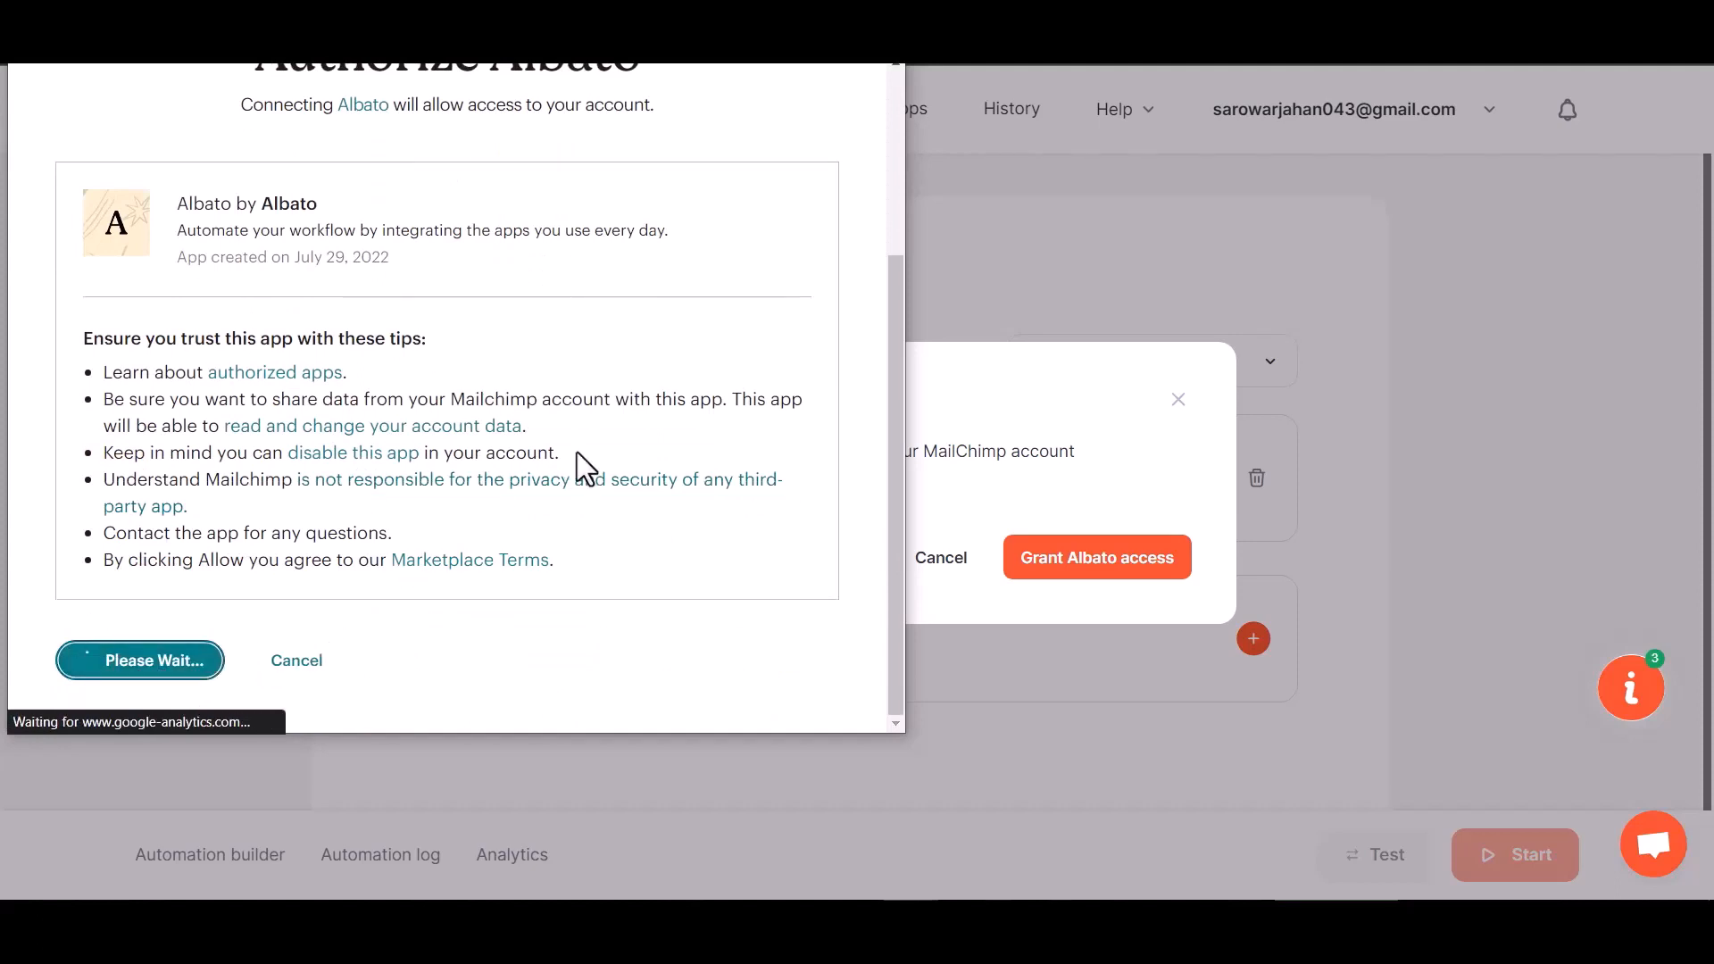
- Choose the available subscriber list for My Account MailChimp and add the action to the automation
scroll(765, 589, down, 1)
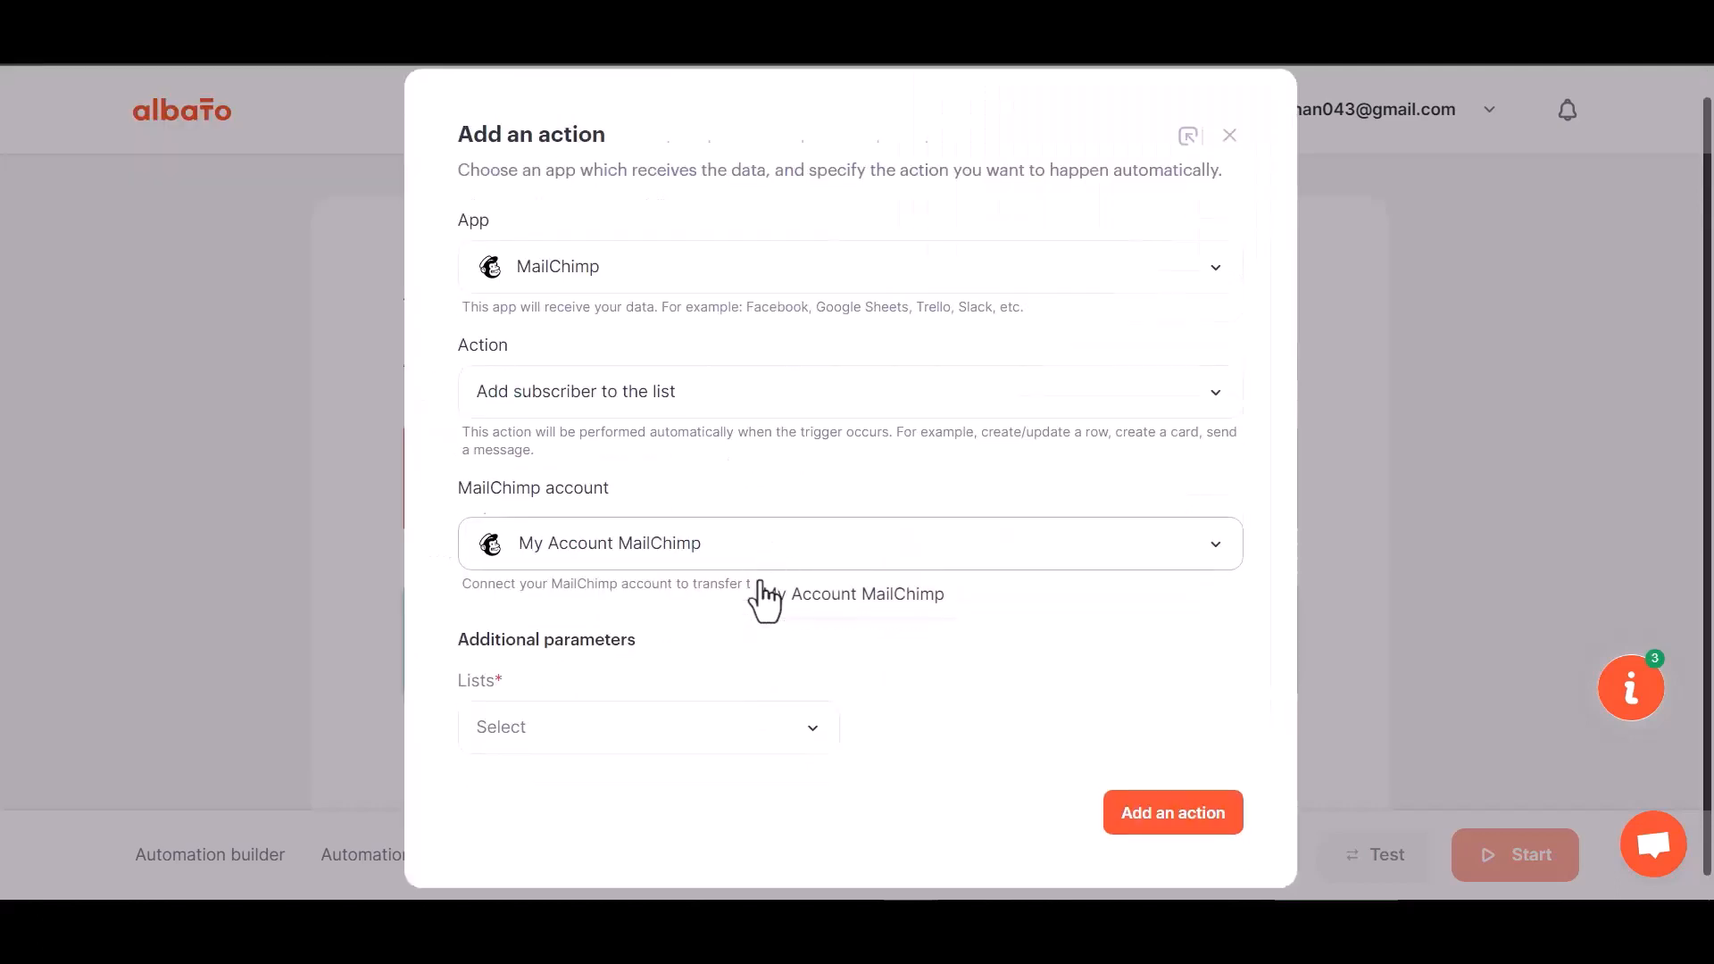
click(655, 720)
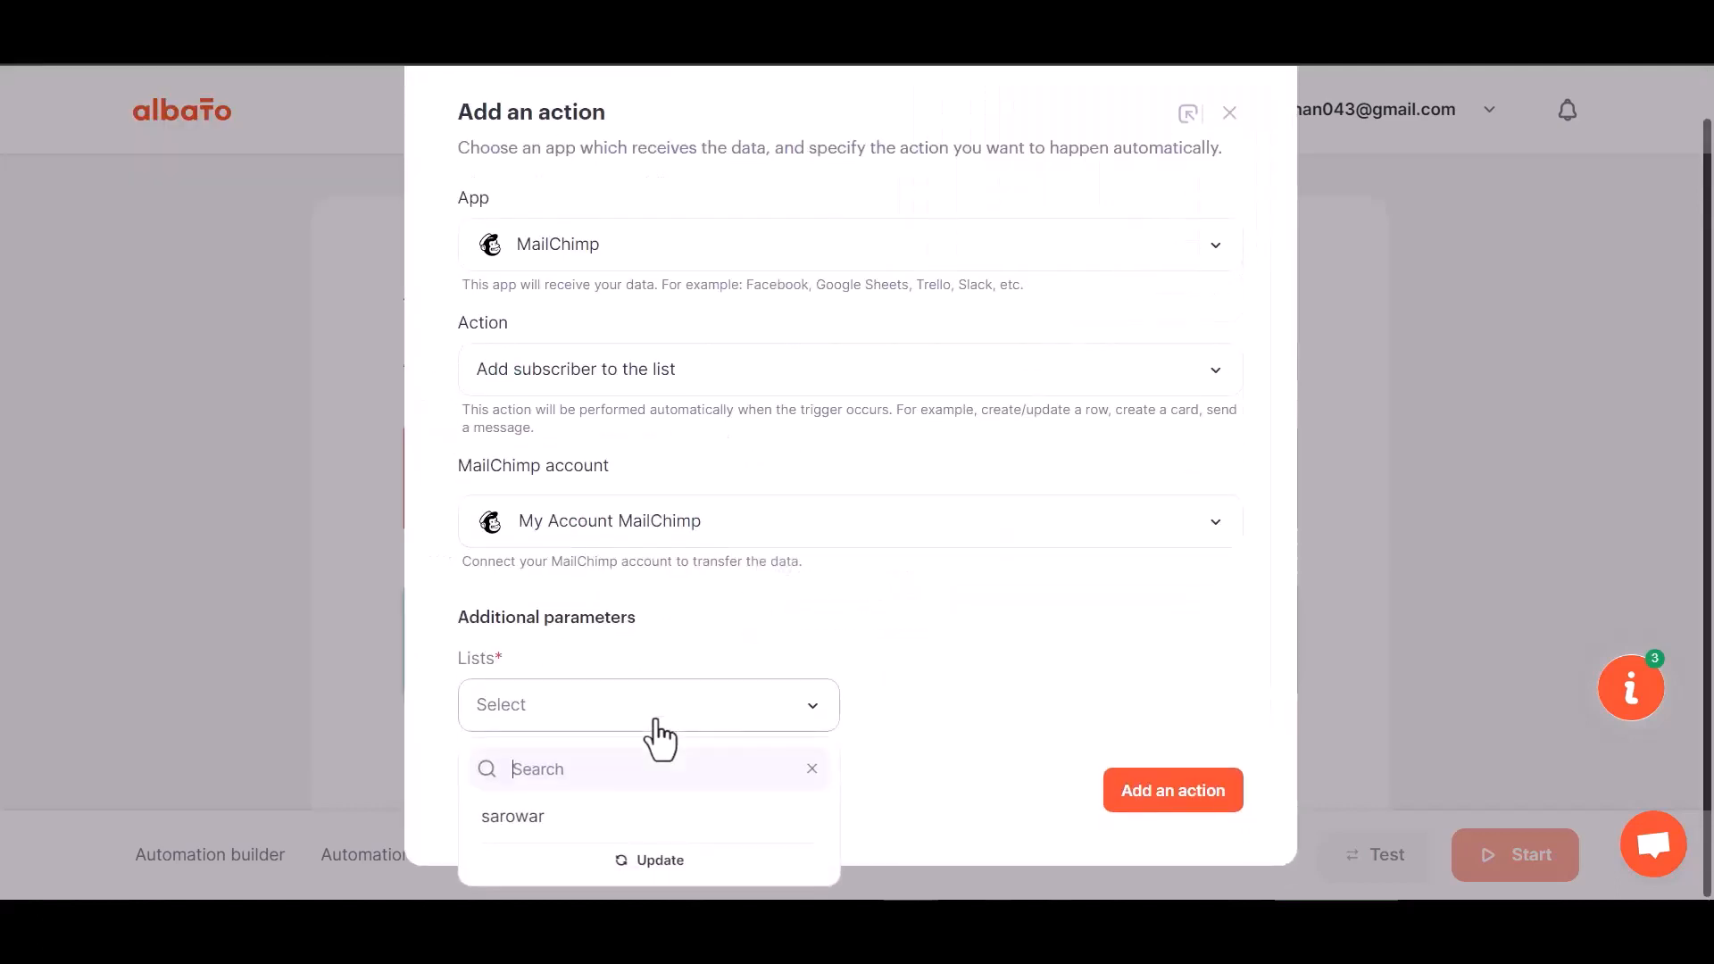
click(585, 816)
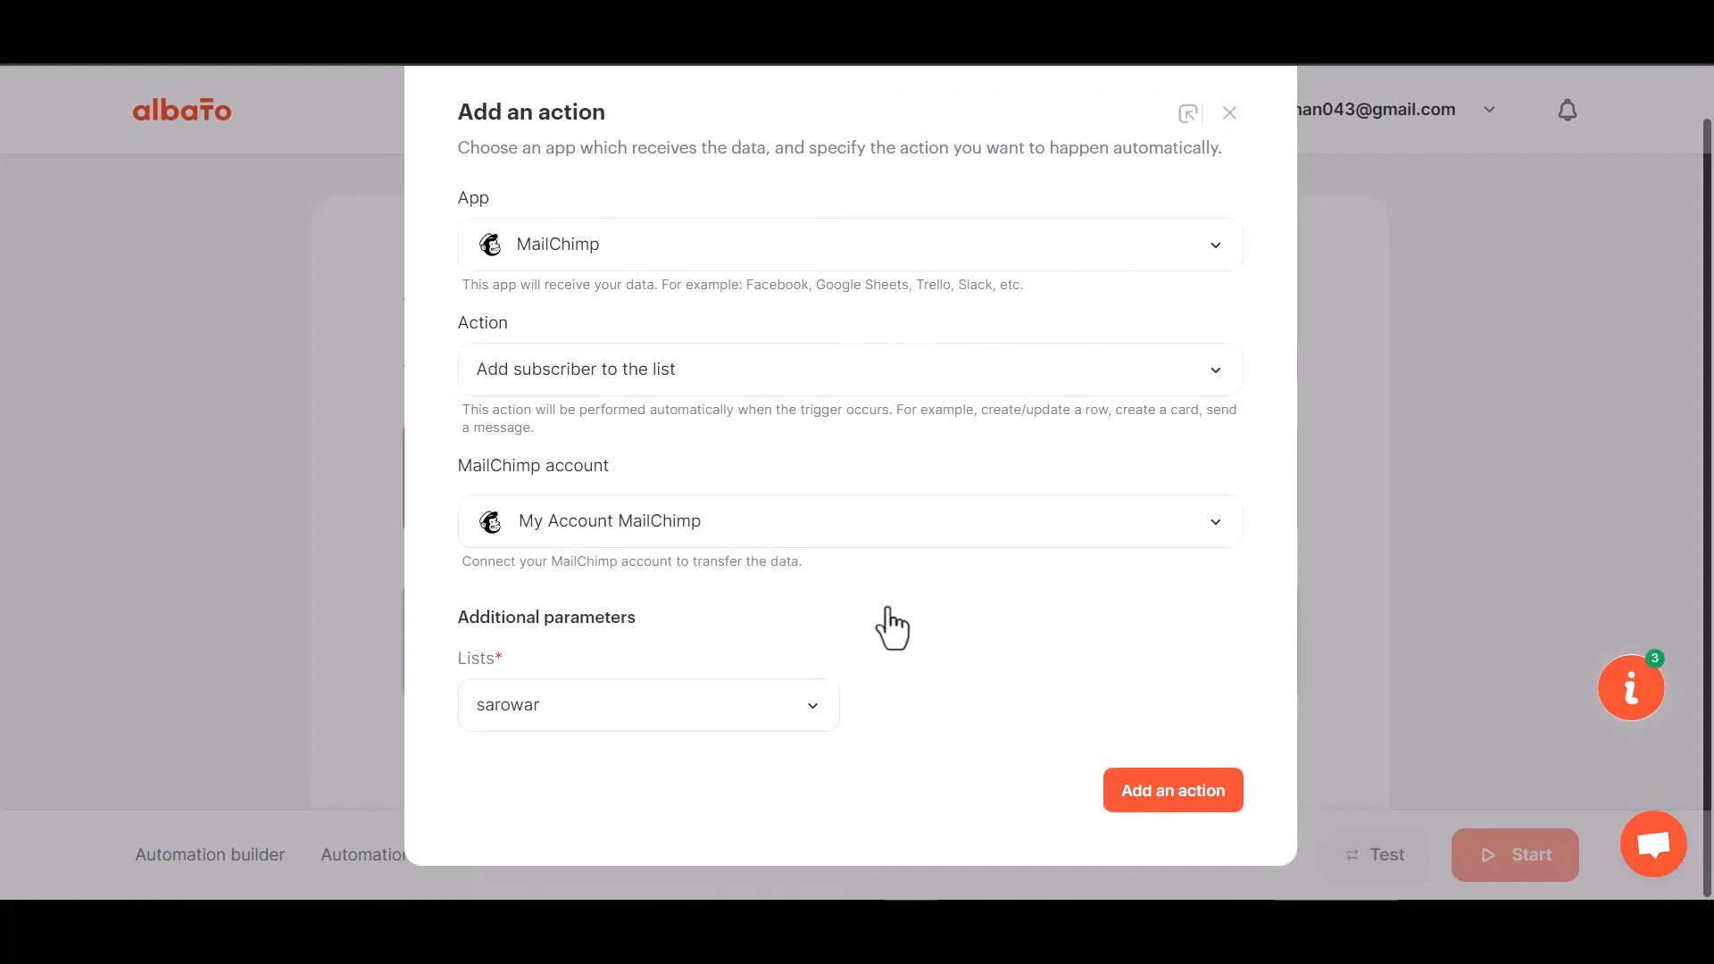
click(1171, 797)
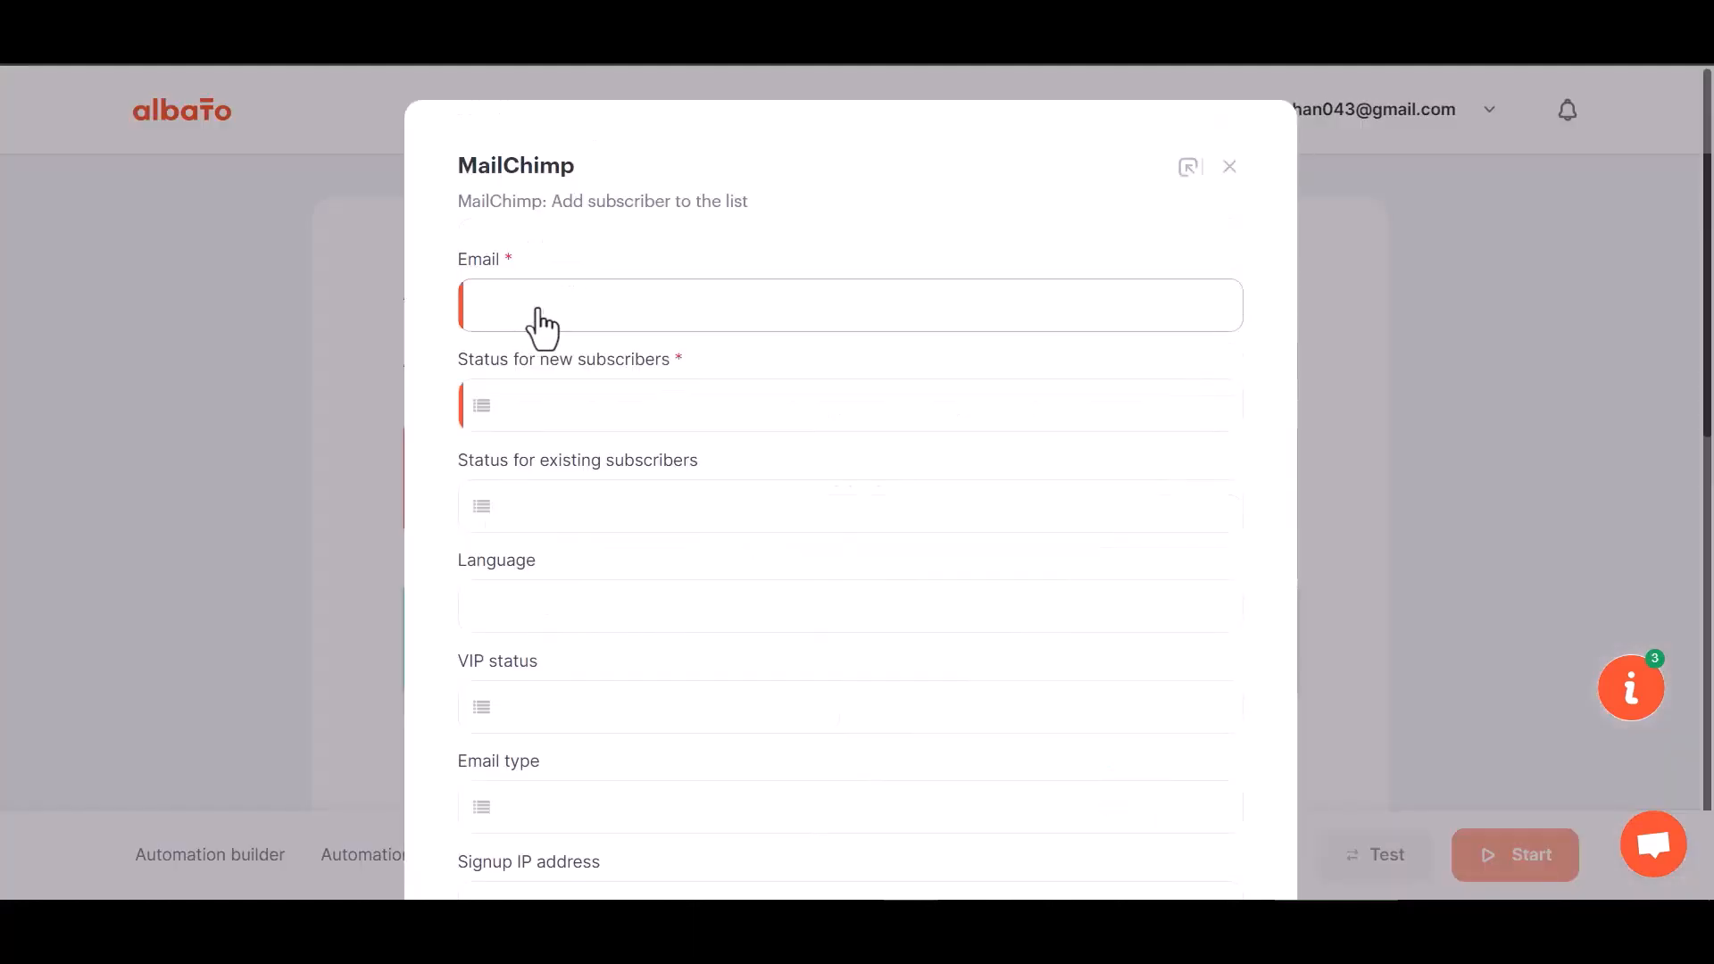
- Map the subscriber's Email to webhook value 23 and choose a status for new subscribers
click(674, 308)
click(593, 453)
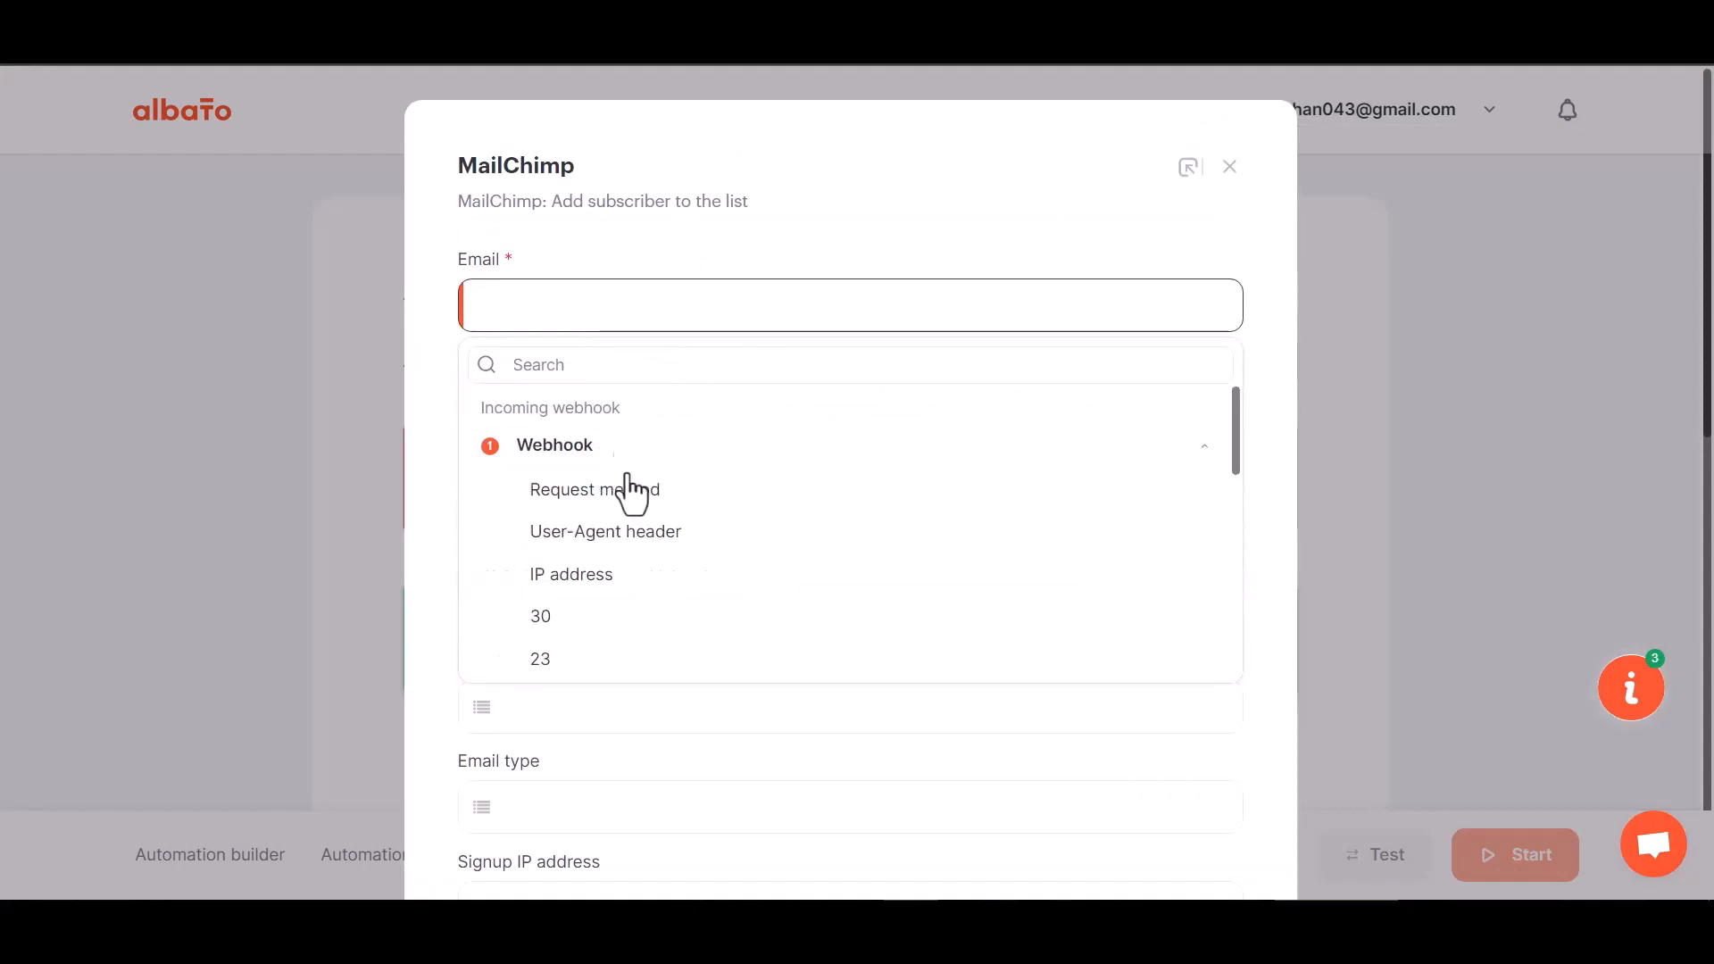
click(557, 661)
scroll(584, 564, down, 1)
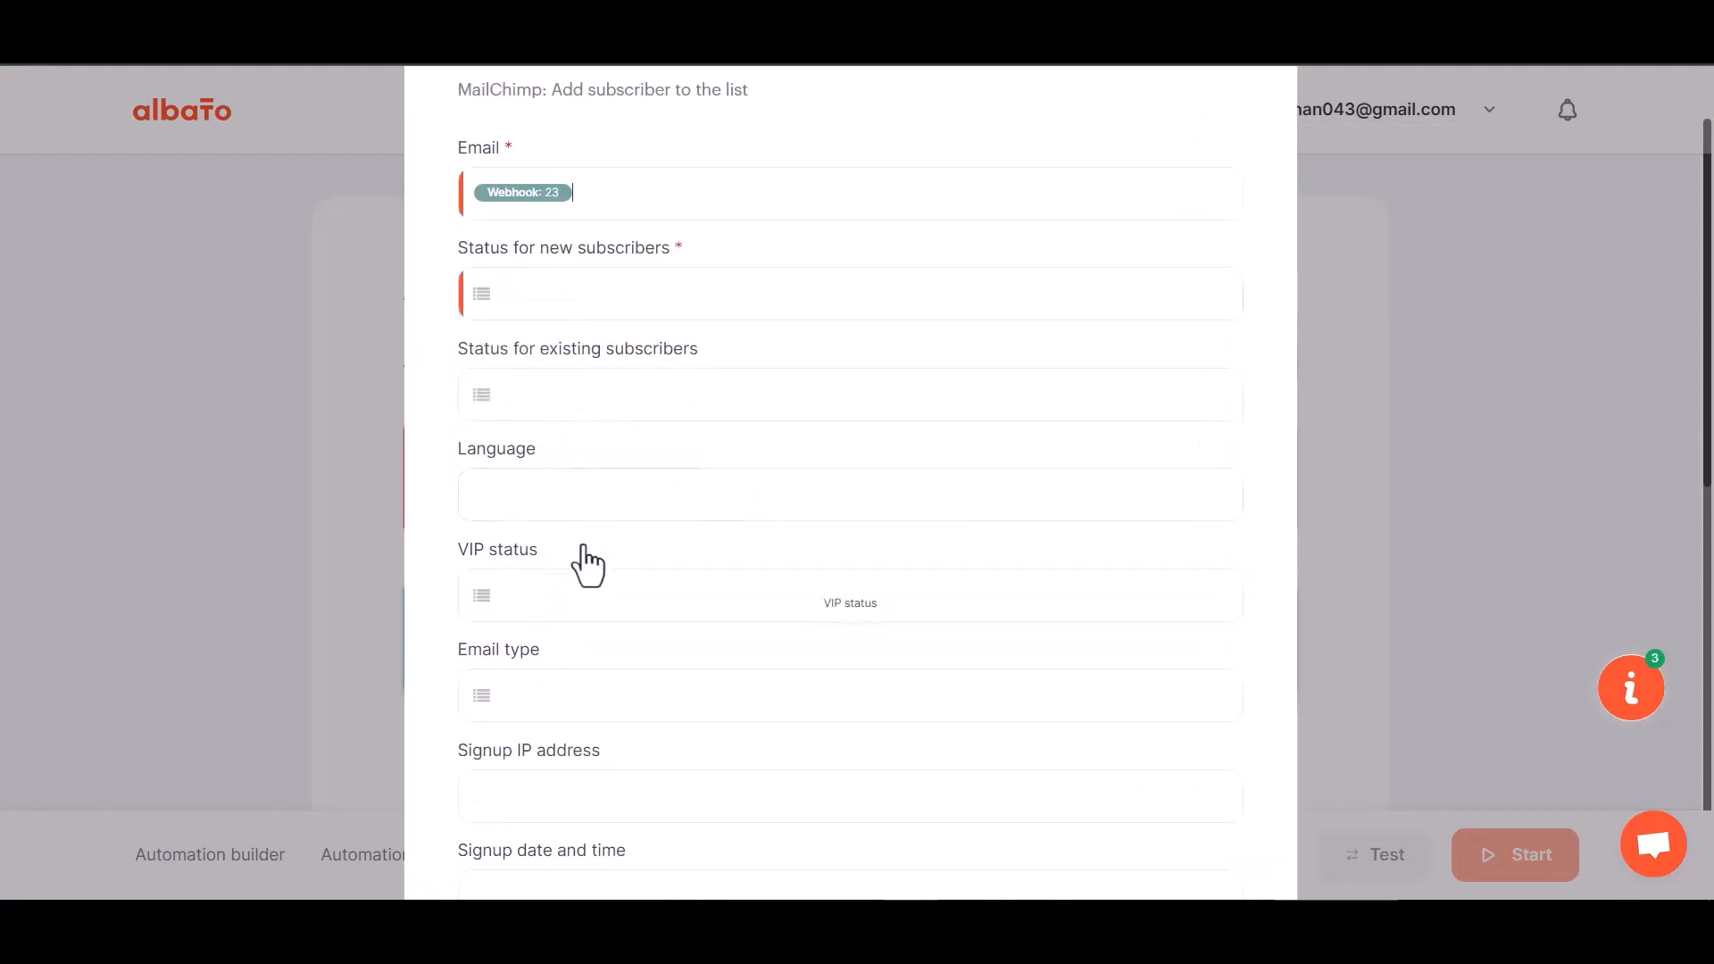
scroll(589, 565, down, 1)
click(593, 185)
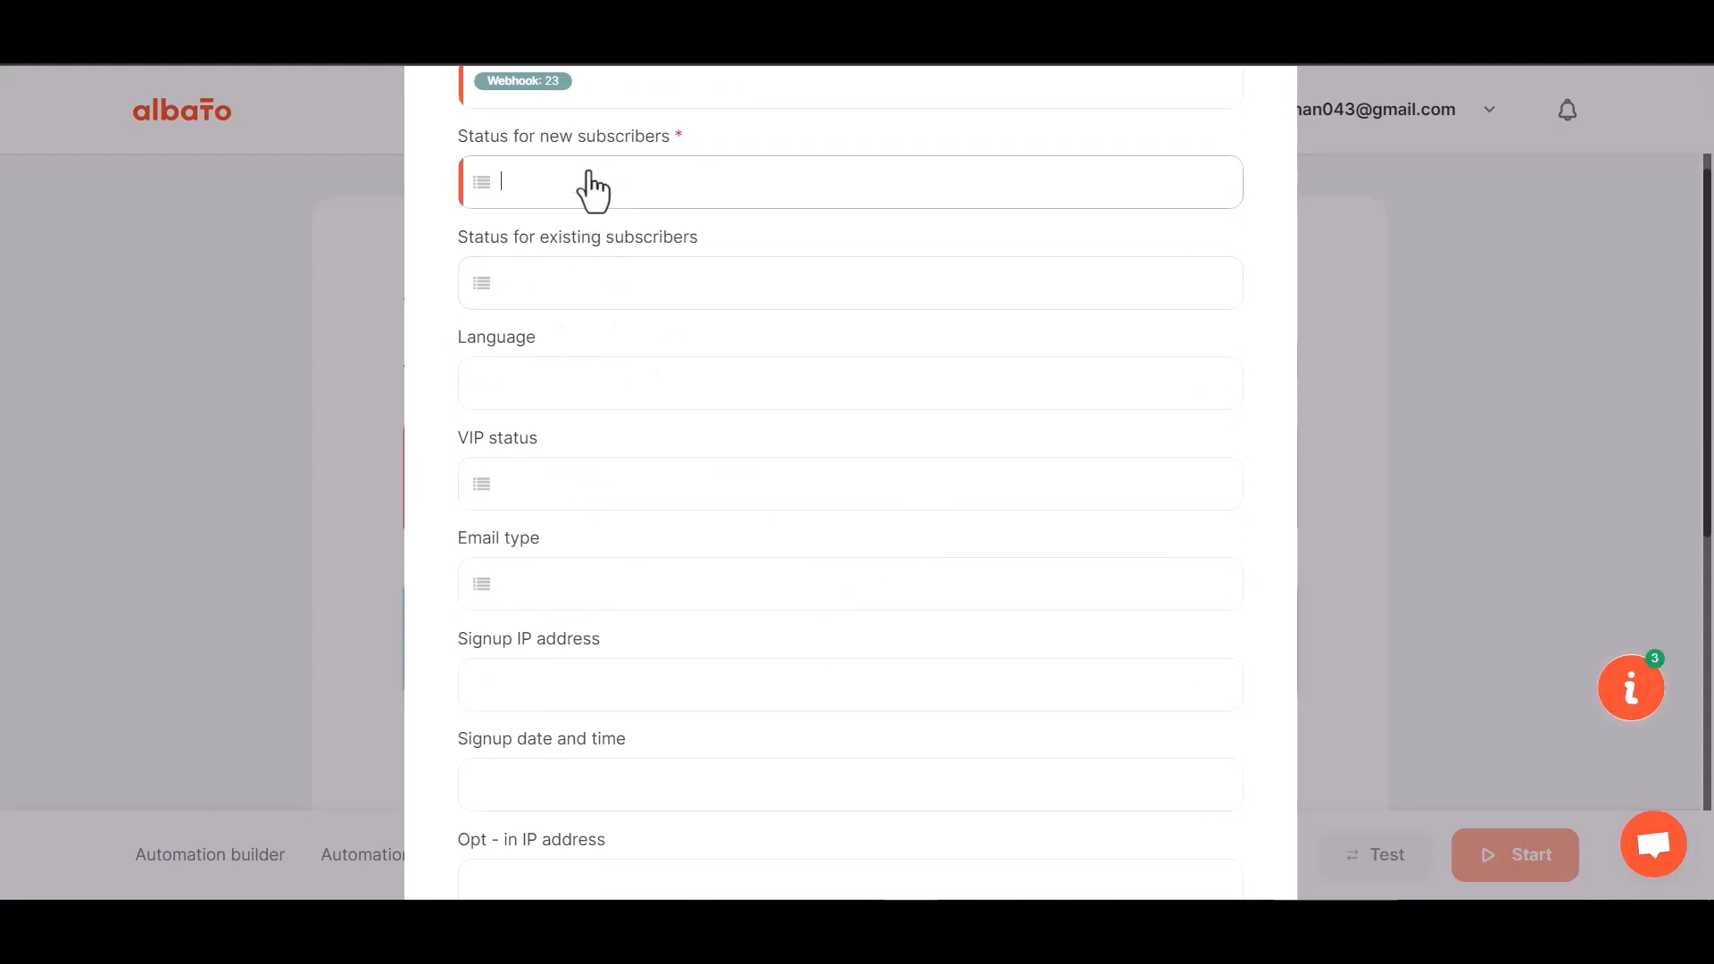
click(608, 347)
- Map the subscriber's First Name to webhook value 29 and Last Name to webhook value 30
scroll(641, 536, down, 5)
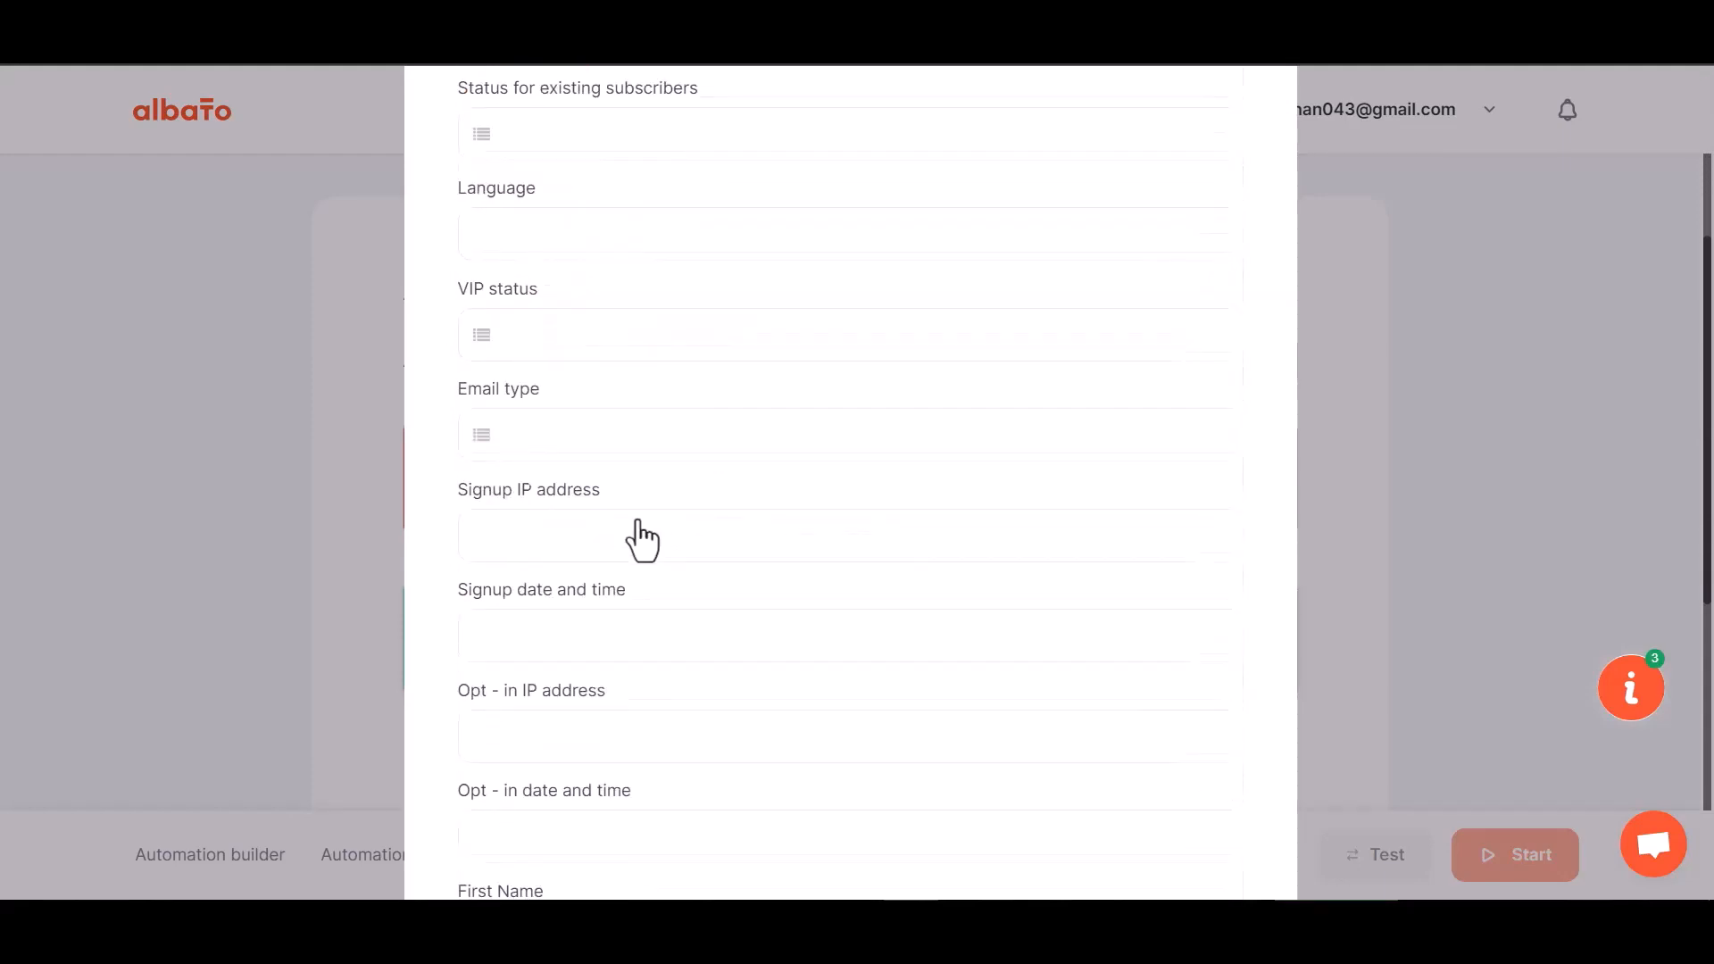
scroll(641, 542, down, 1)
click(567, 422)
click(581, 558)
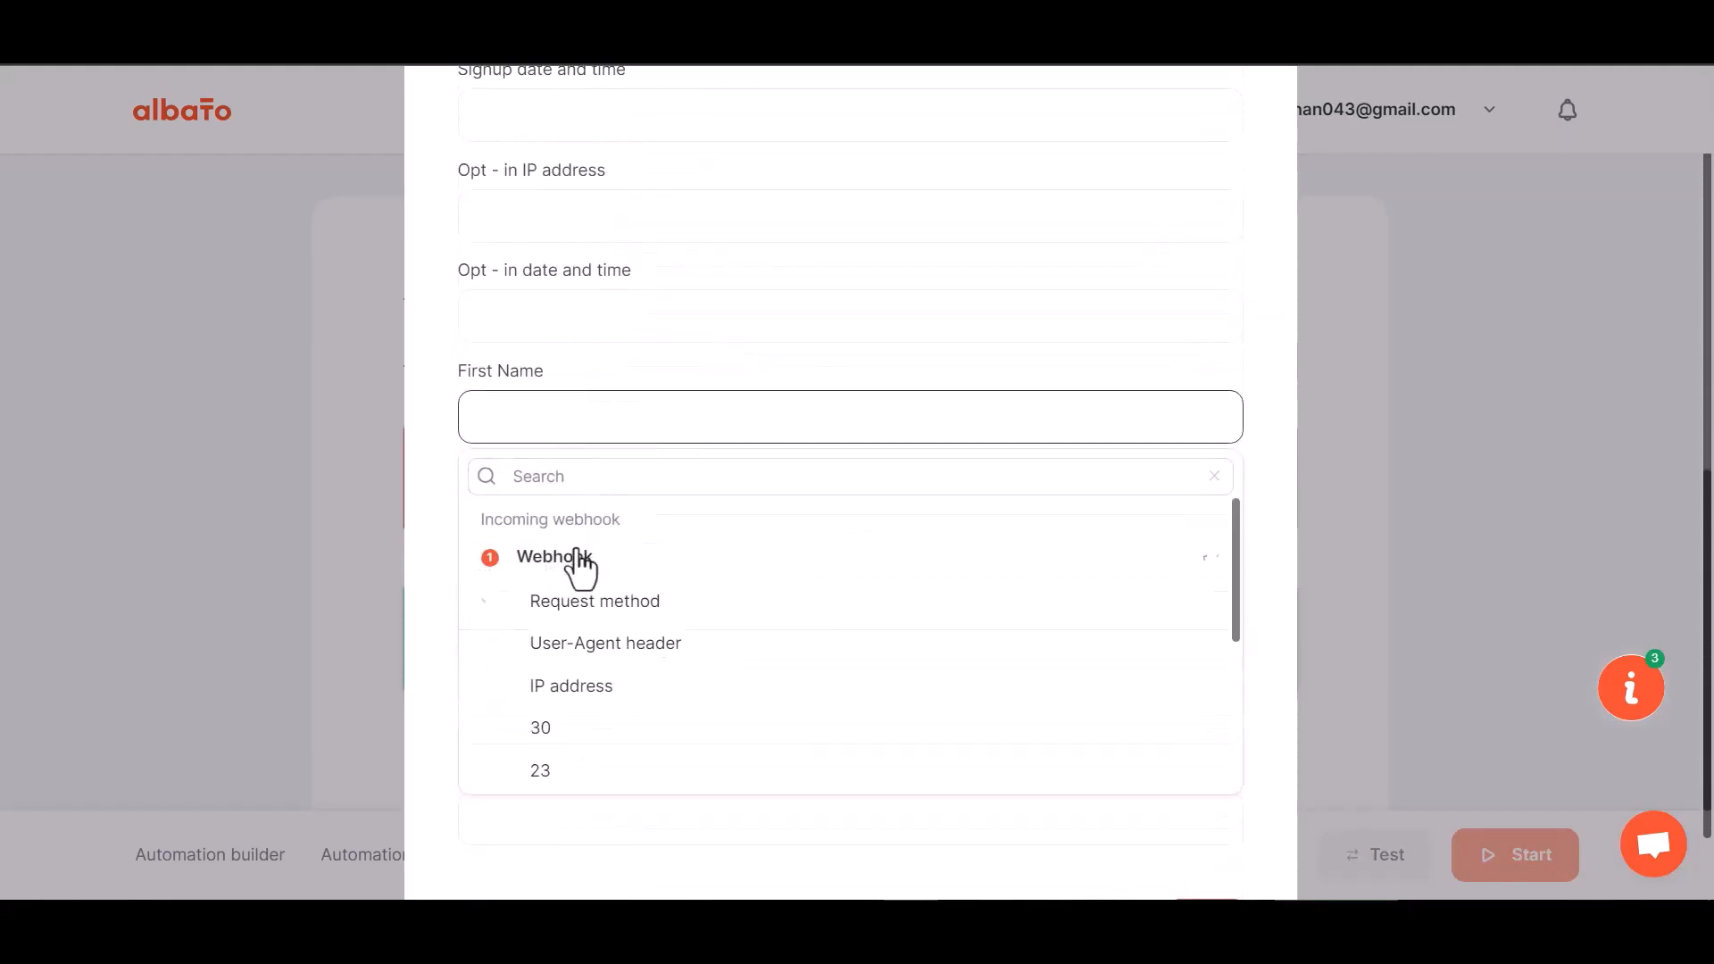
scroll(570, 759, down, 1)
click(554, 738)
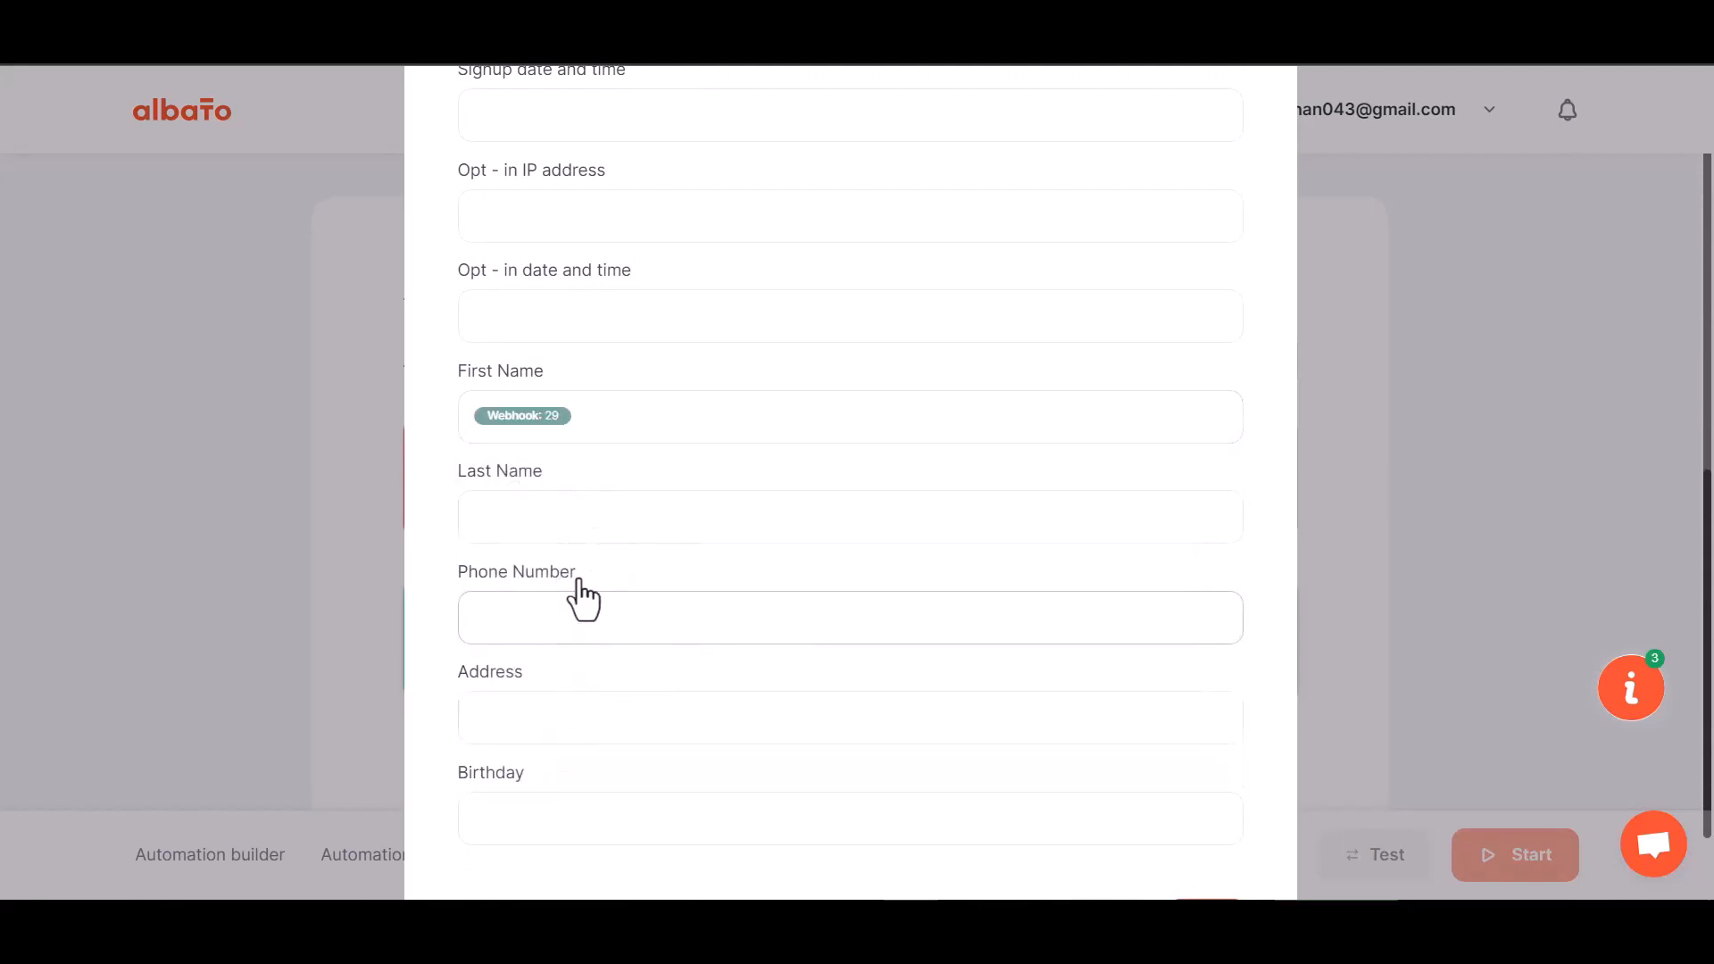
click(568, 527)
click(551, 668)
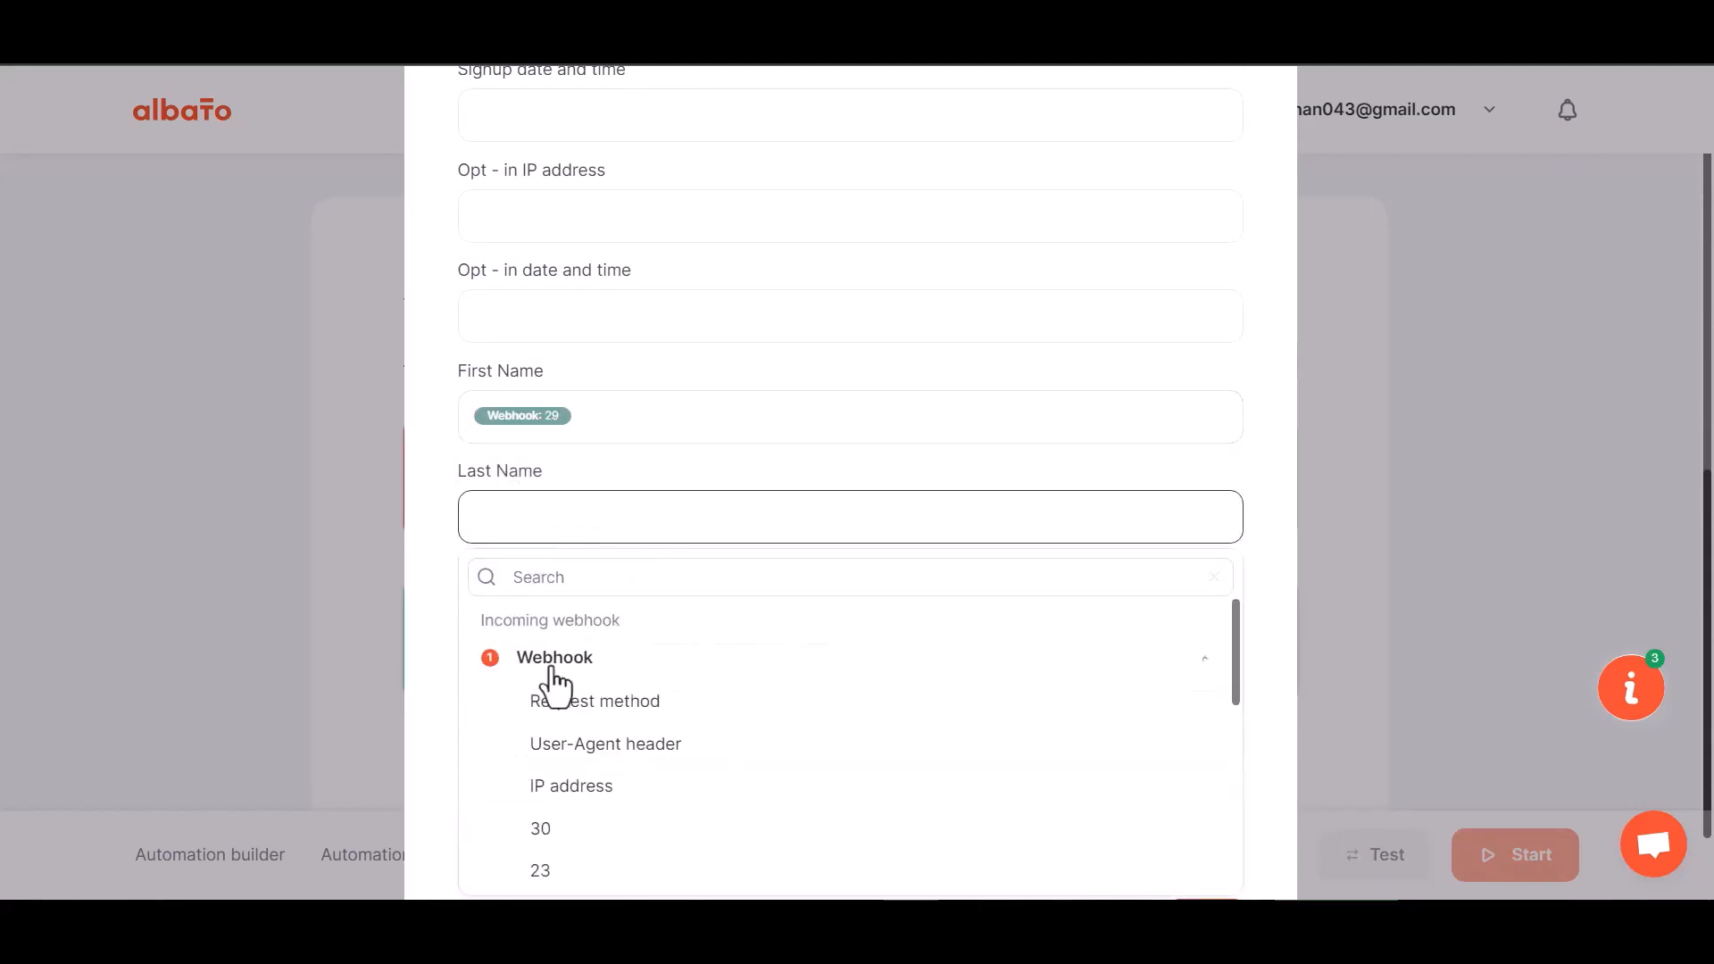
click(573, 833)
- Map the subscriber's Phone Number to webhook value 31 and save the MailChimp action
scroll(605, 631, down, 1)
click(587, 516)
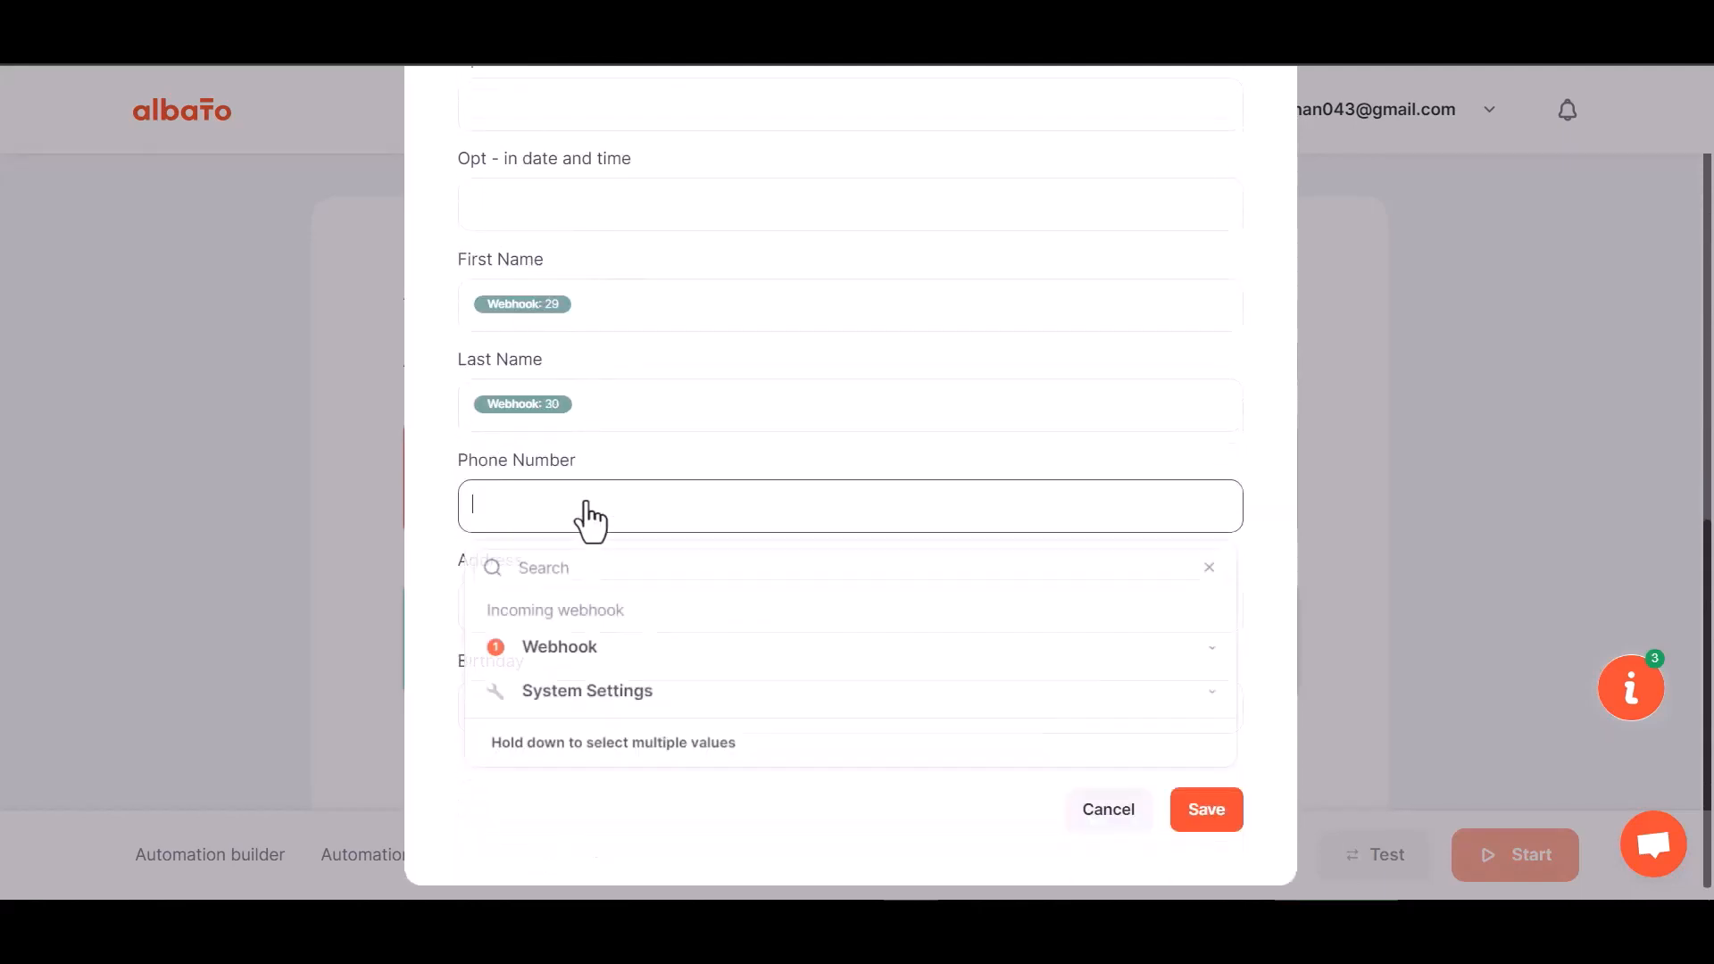
click(567, 649)
scroll(573, 785, down, 3)
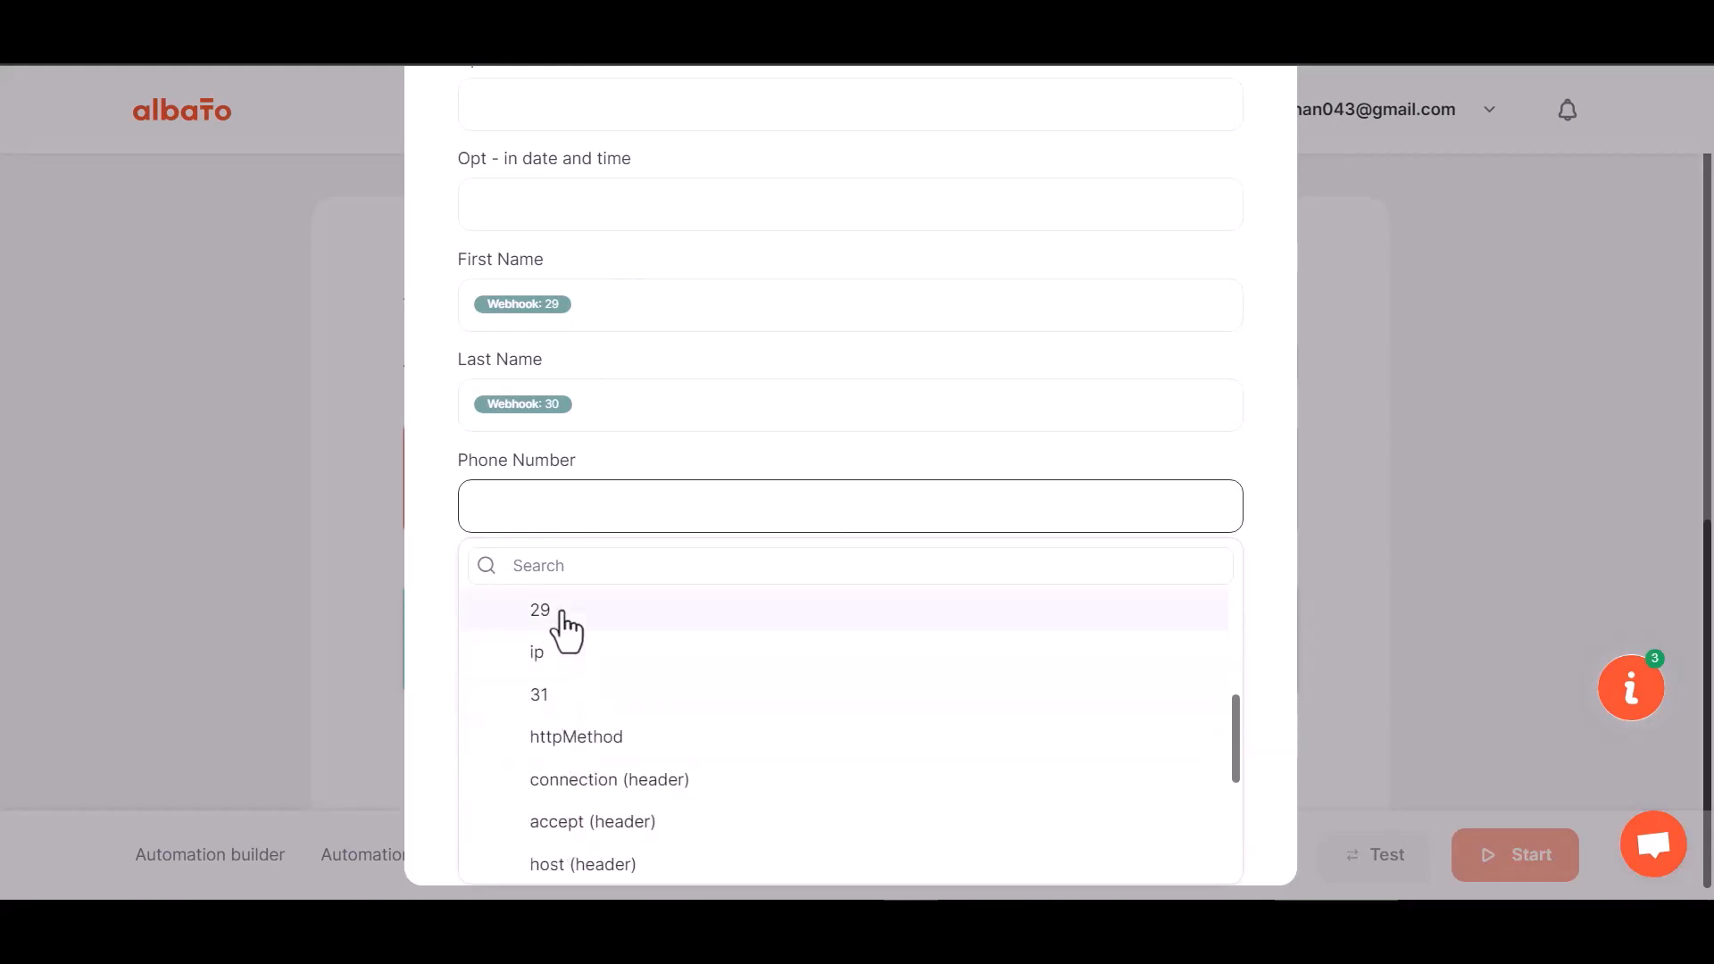
click(540, 696)
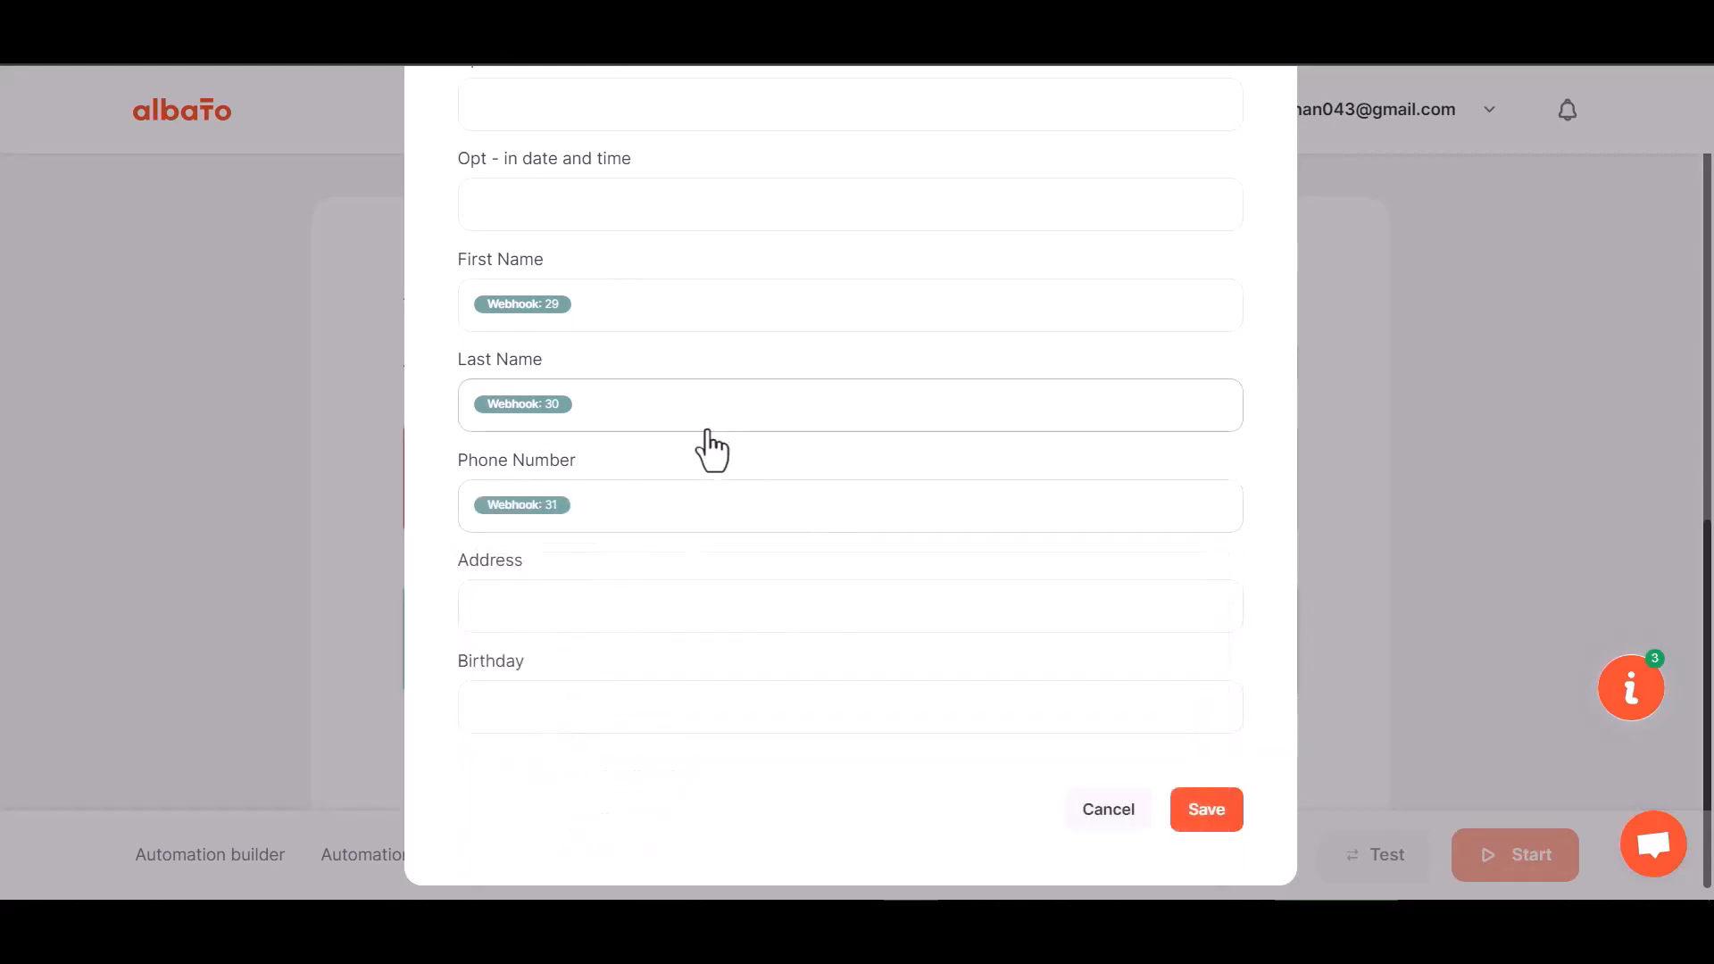
click(1201, 795)
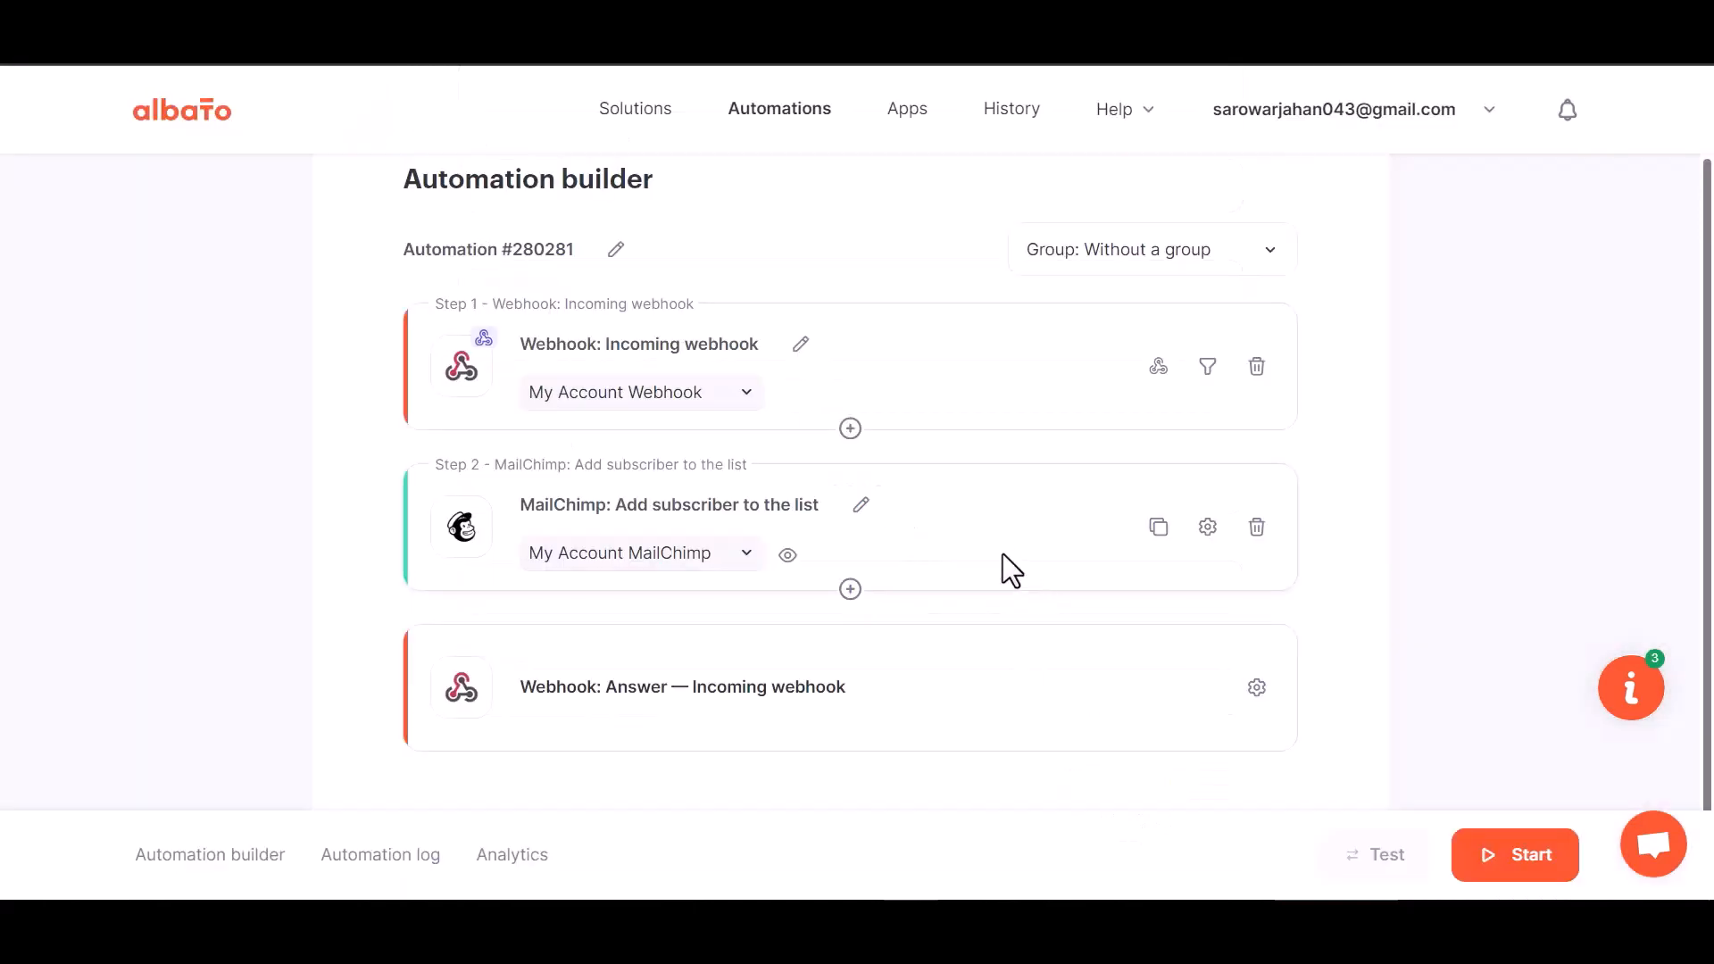
- Start the Albato automation, and on the MasterStudy course page enroll in the Bit Integrations course
click(1516, 859)
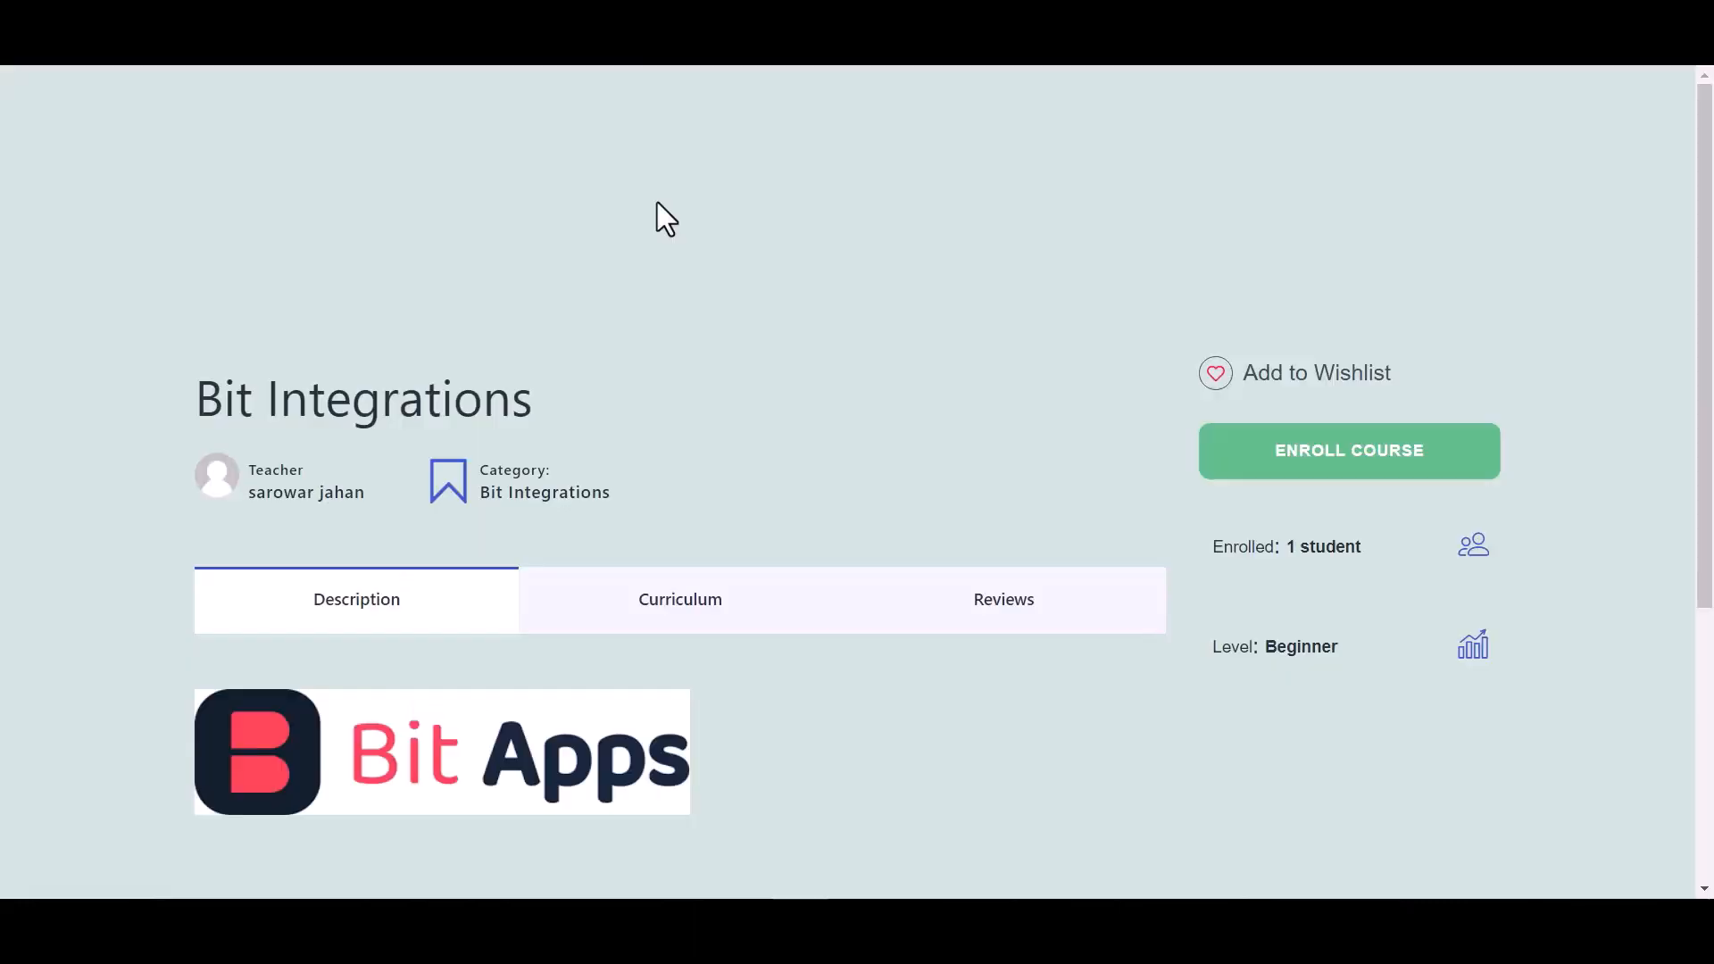
scroll(830, 484, down, 2)
scroll(869, 427, up, 2)
click(1329, 470)
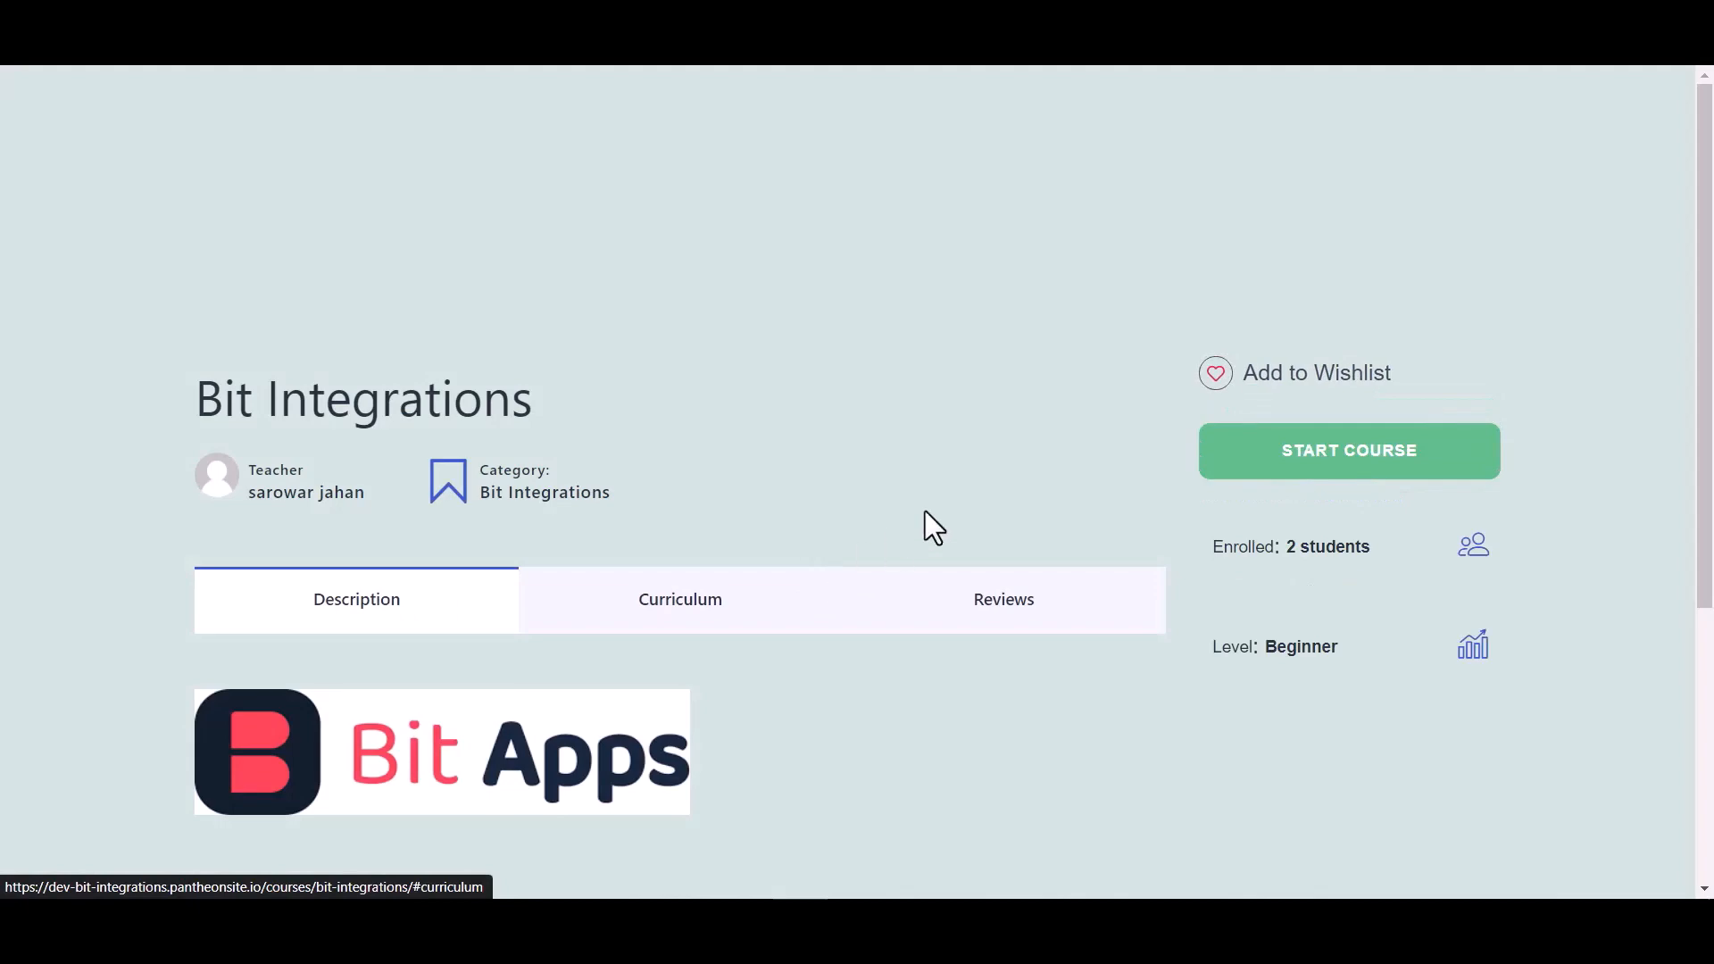
- Open the Bit Integrations course and check the account's Enrolled Courses page for the new enrollment
scroll(930, 528, down, 1)
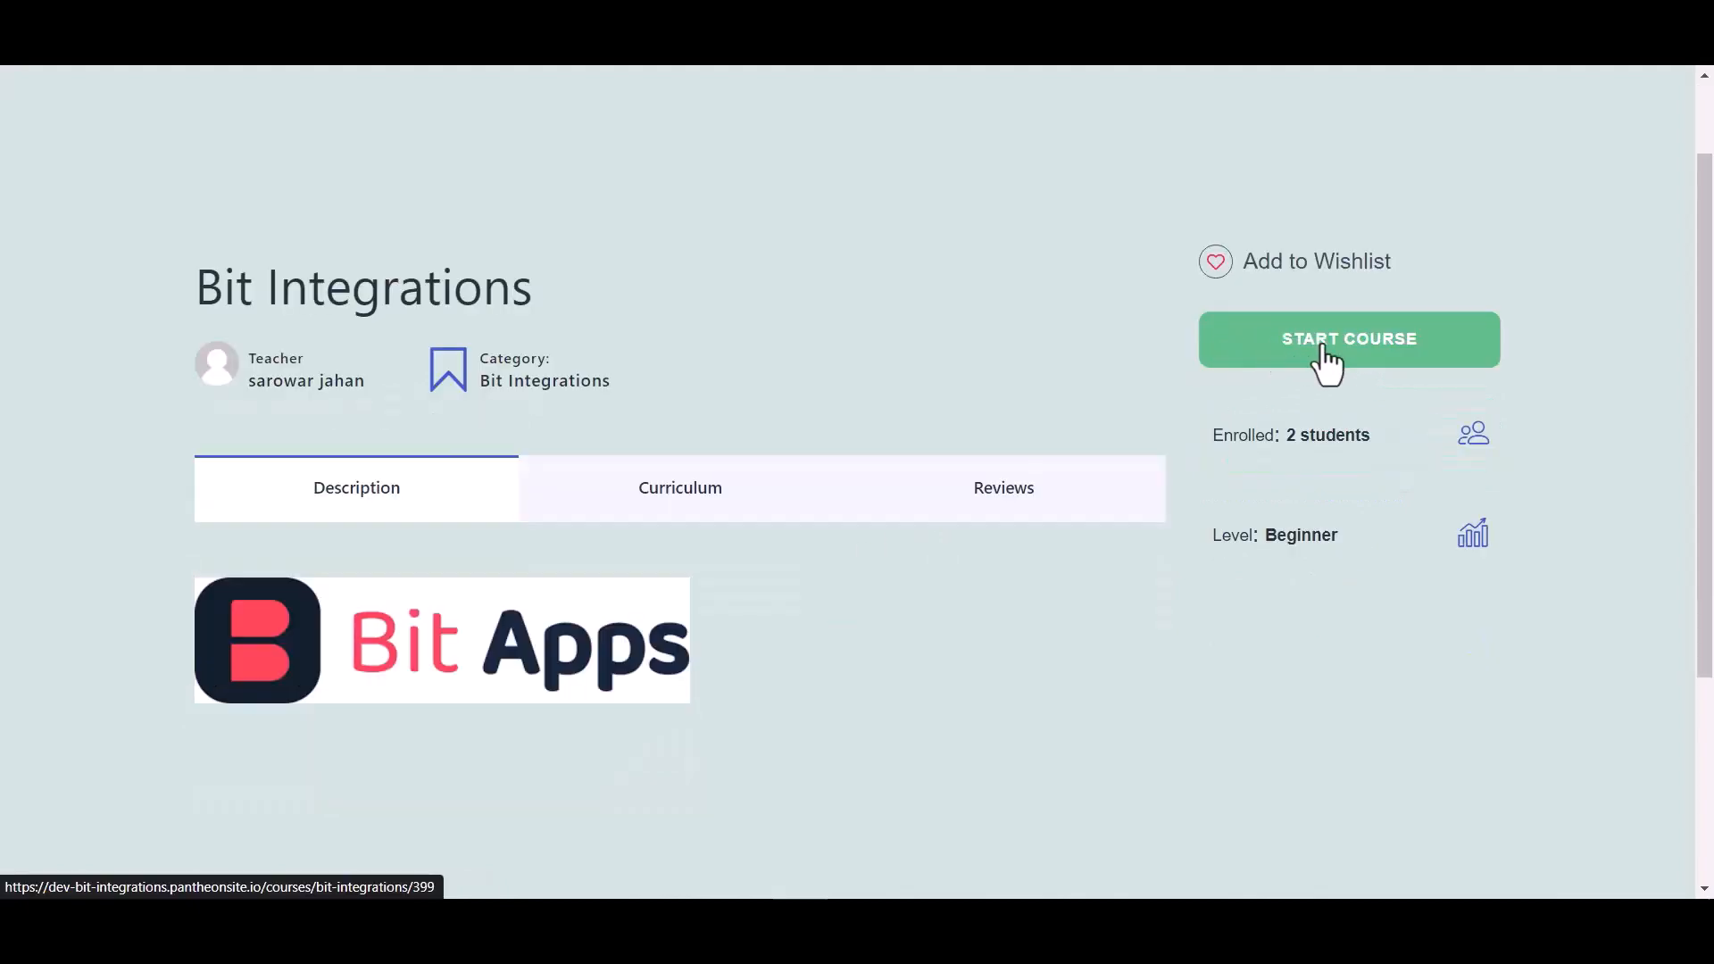
click(1276, 353)
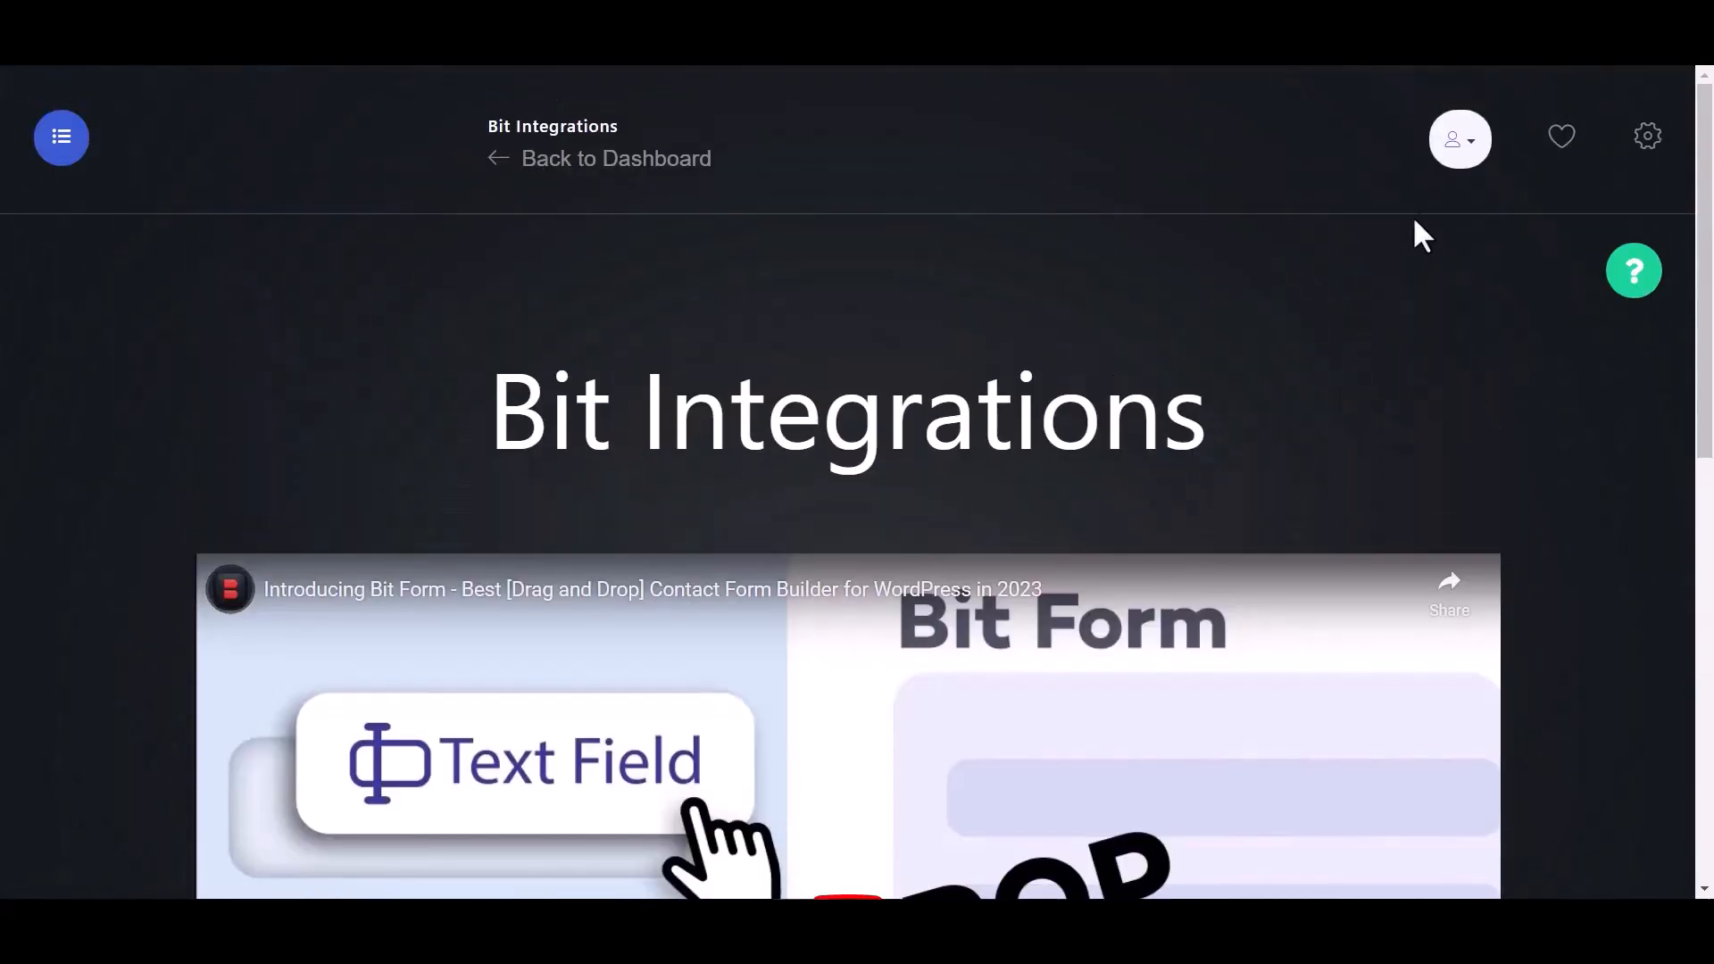
click(1457, 154)
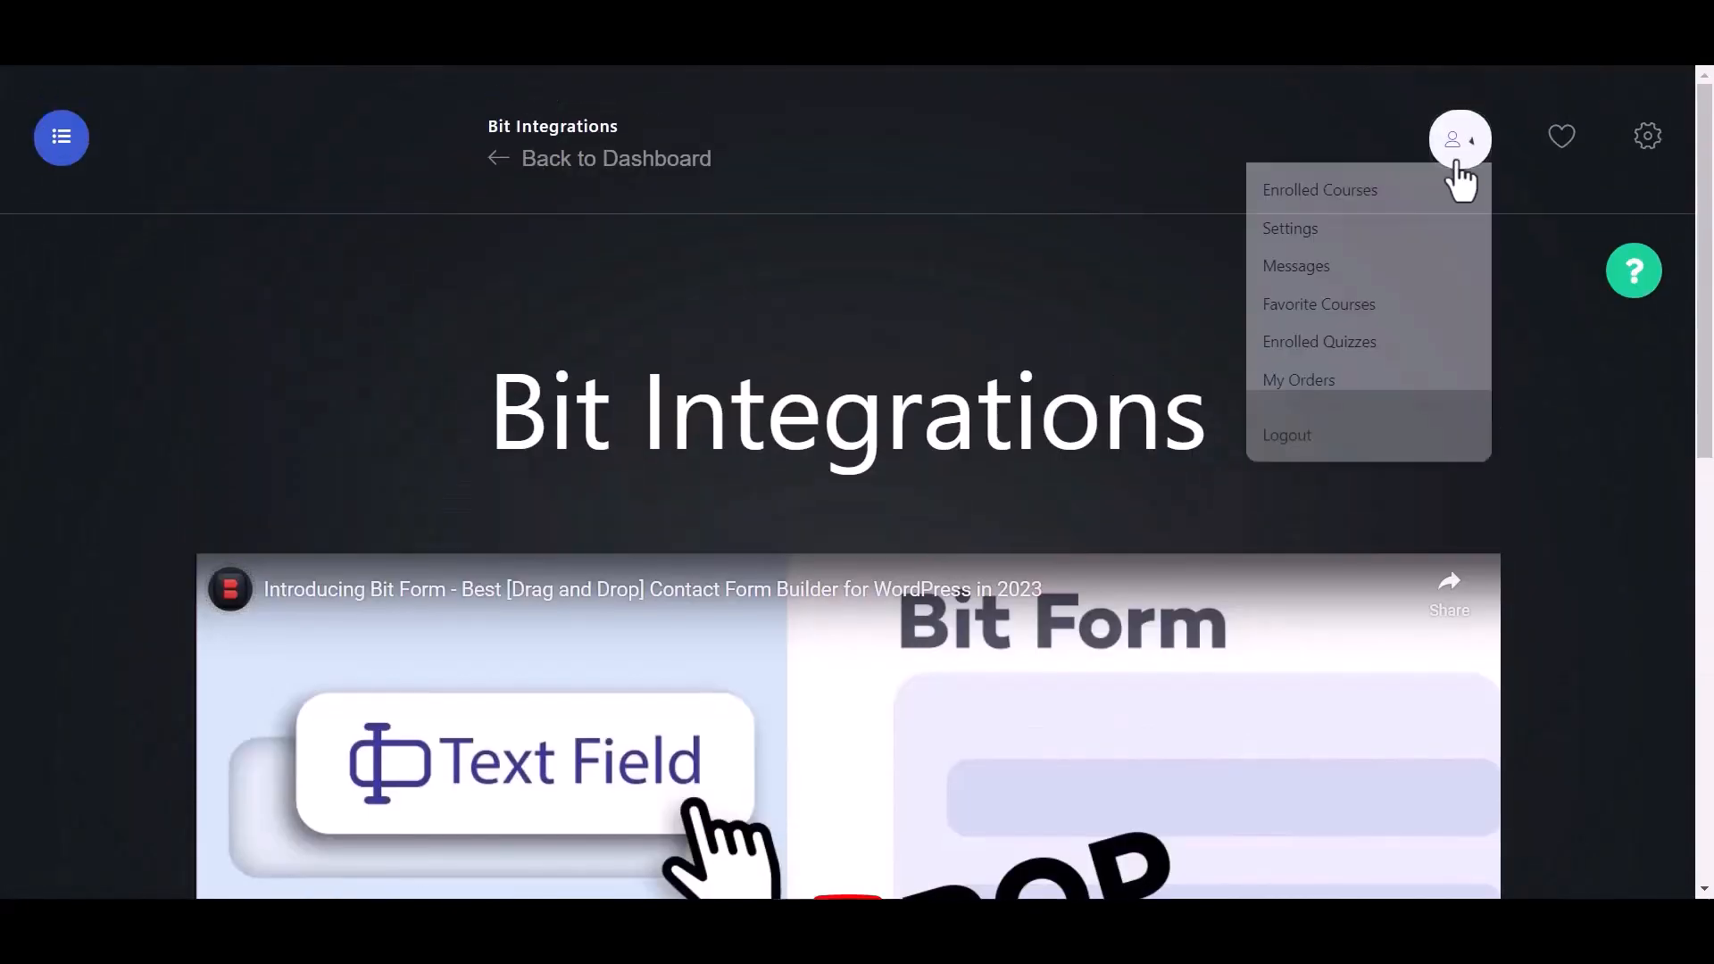
click(1347, 198)
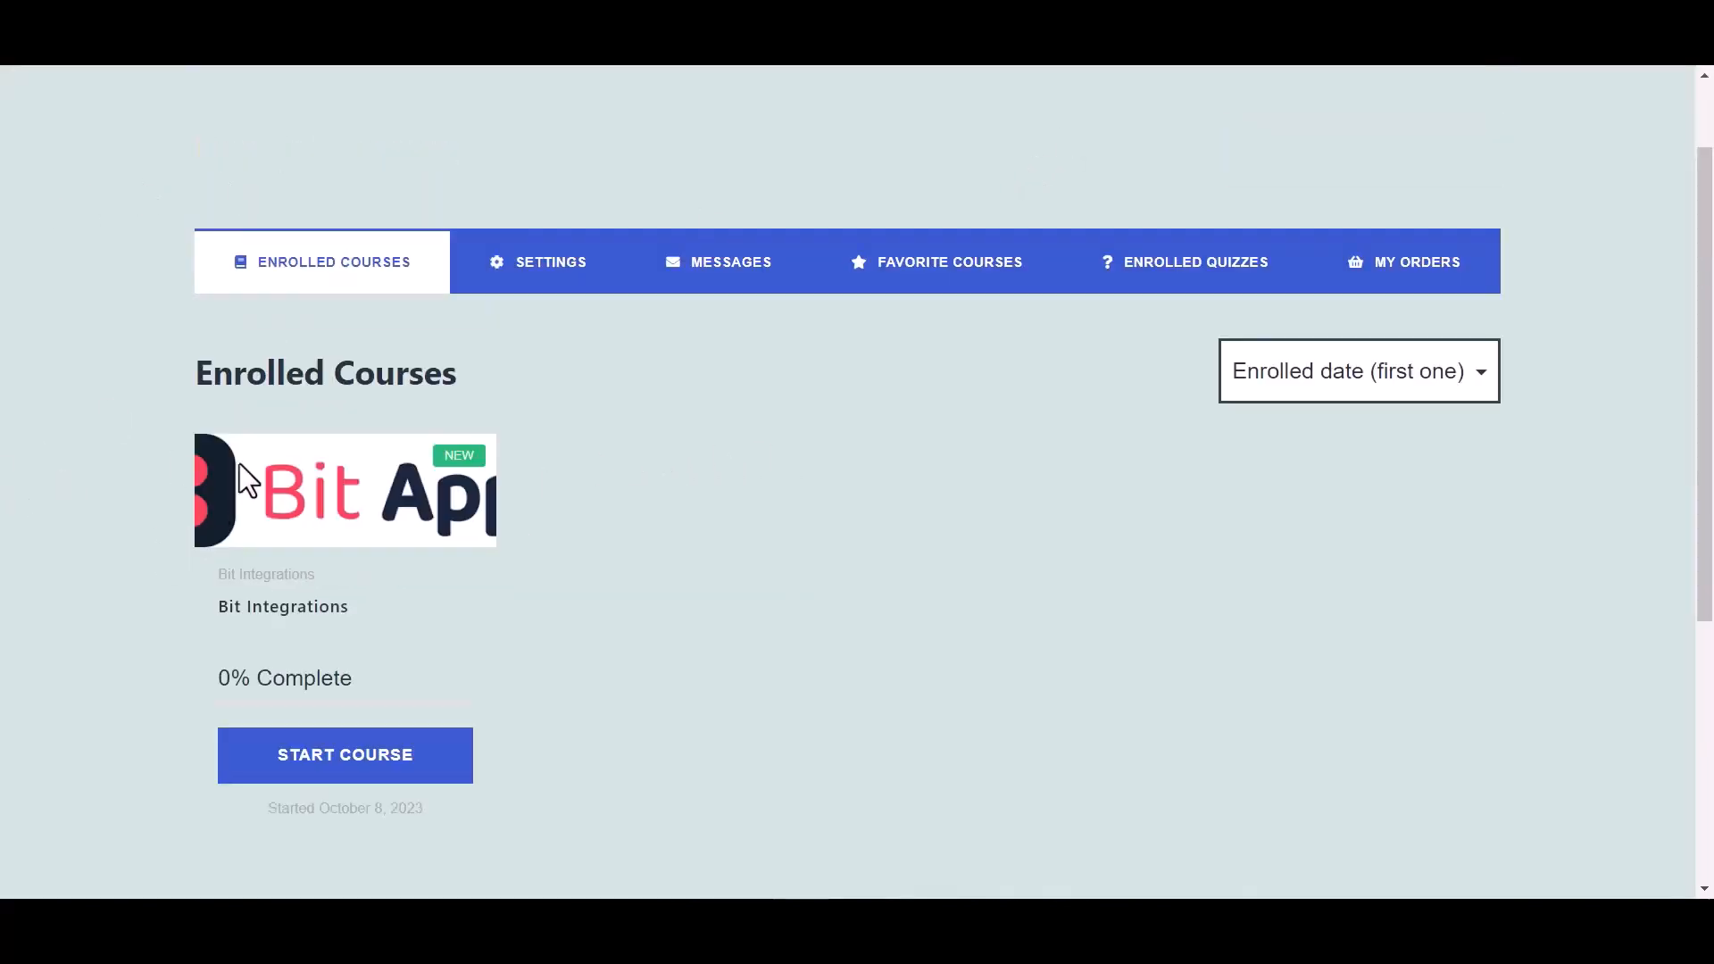
drag(187, 375, 469, 384)
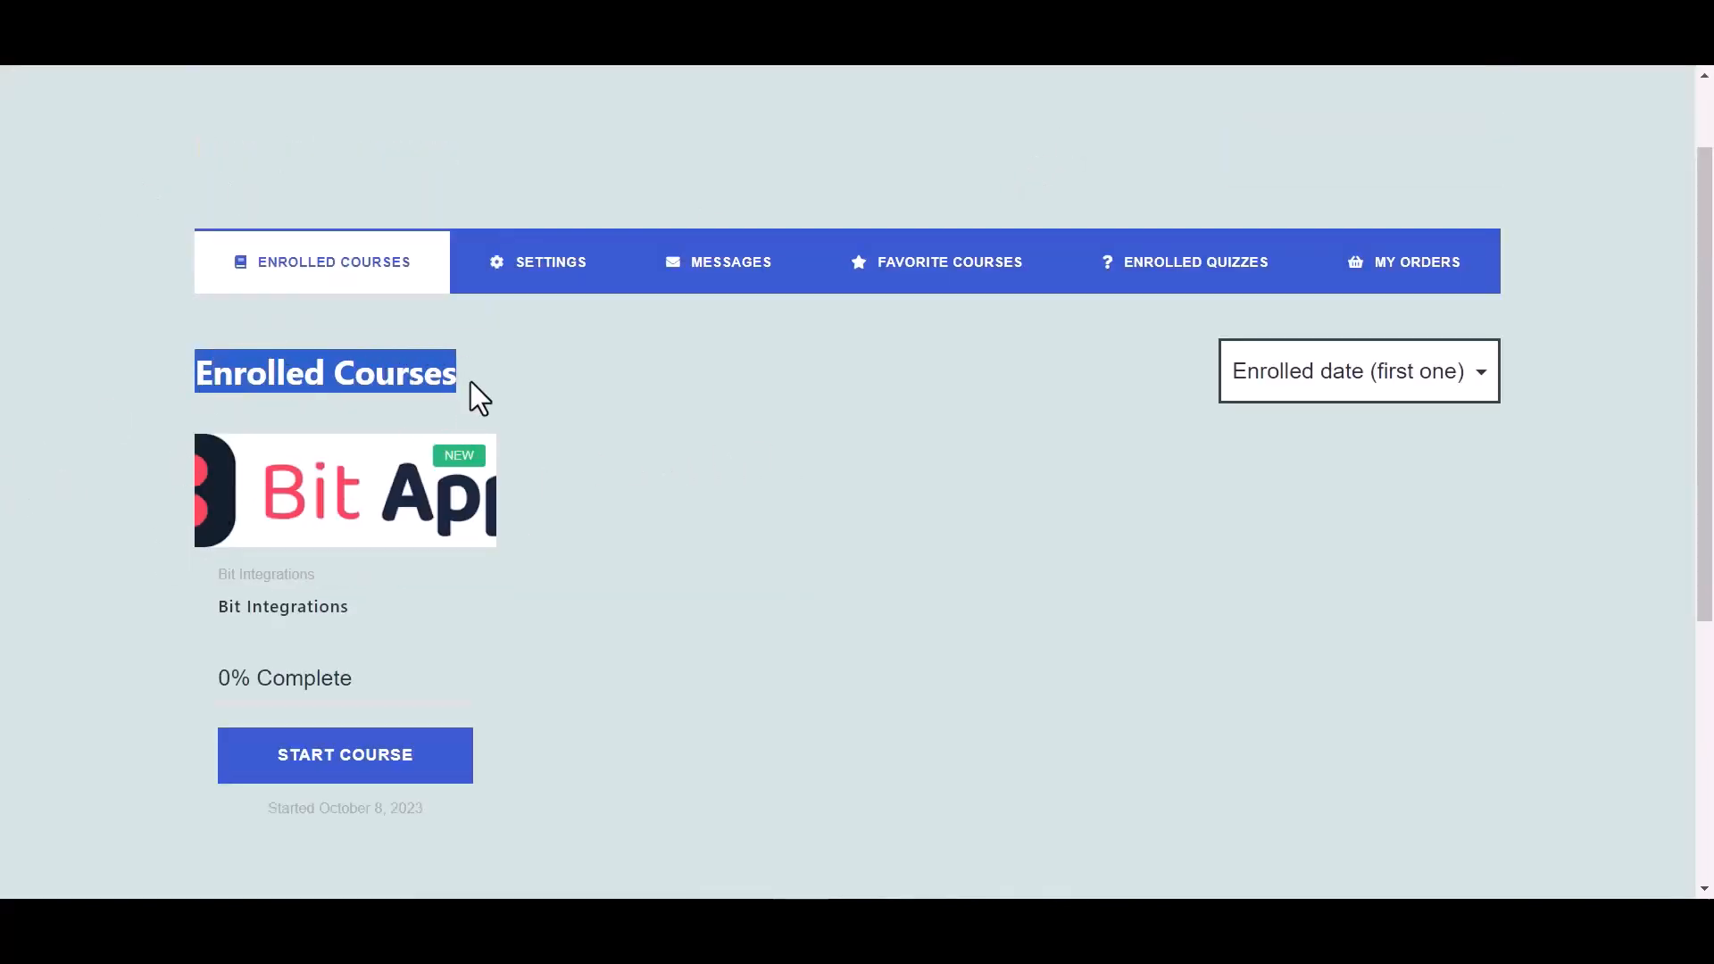